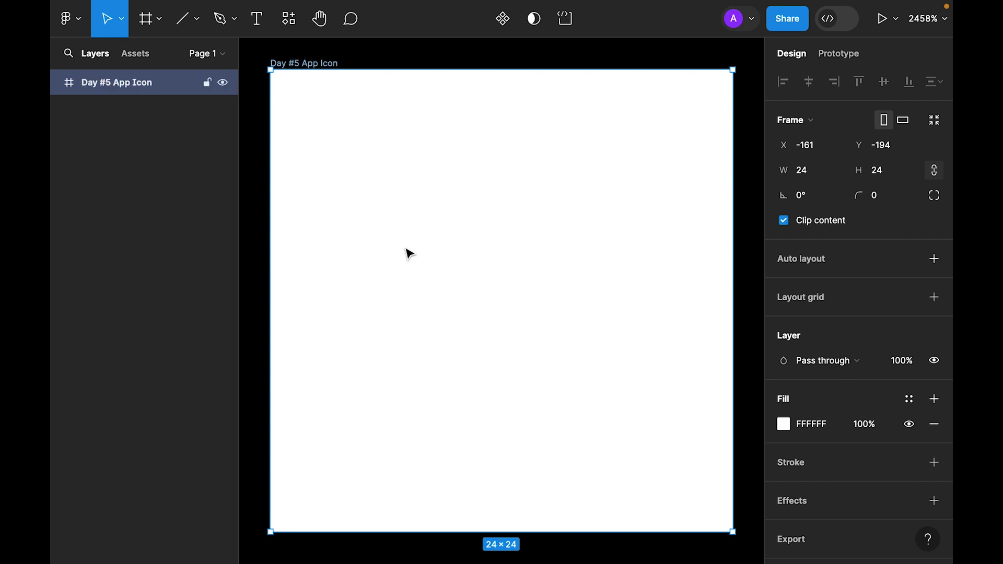
Add a column layout grid with a count of 2 to the Day #5 App Icon frame.
click(935, 298)
click(784, 322)
click(619, 325)
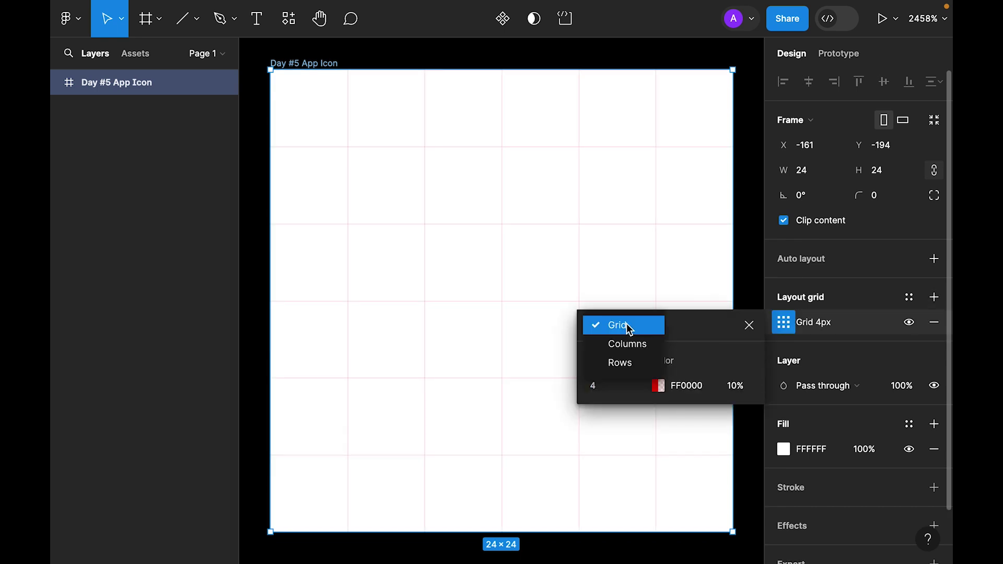
click(629, 346)
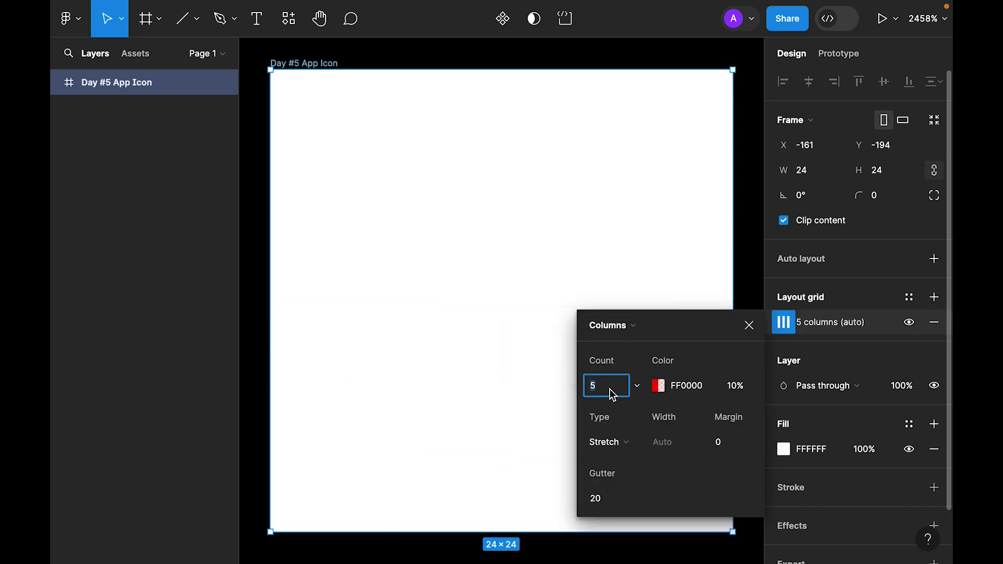
key(Return)
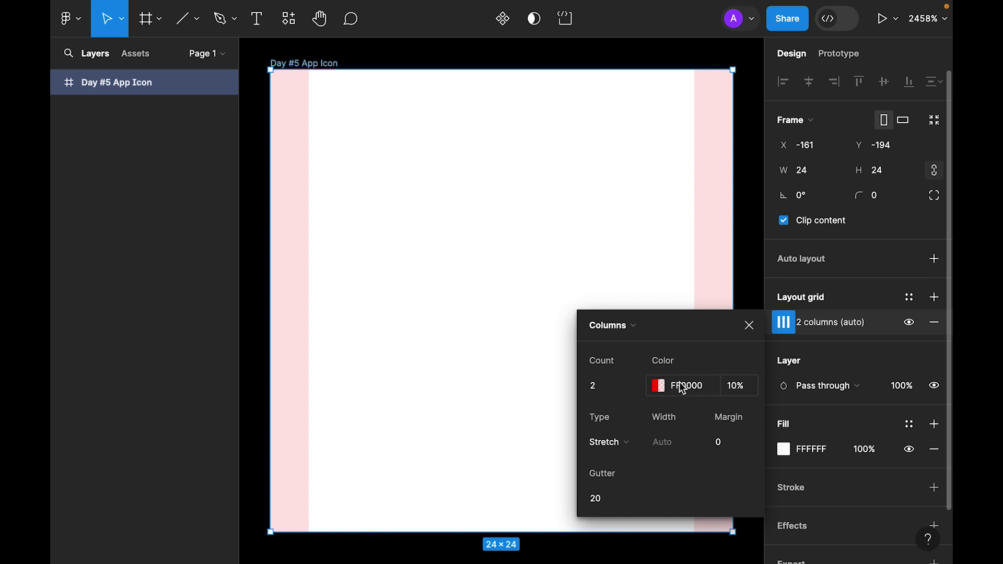
Set the column grid's type to Center with a column width of 2.
click(613, 445)
click(619, 419)
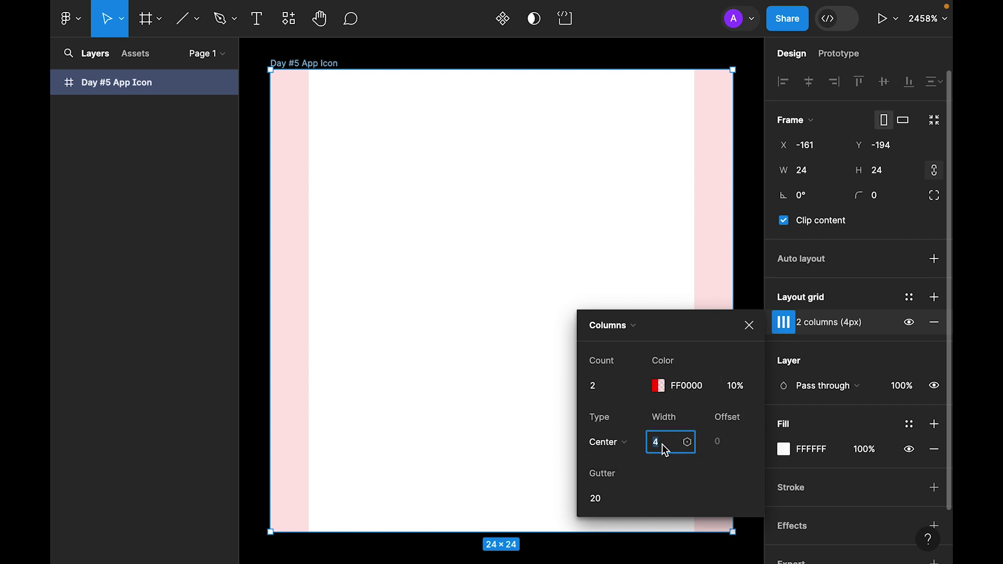
text(2)
key(Return)
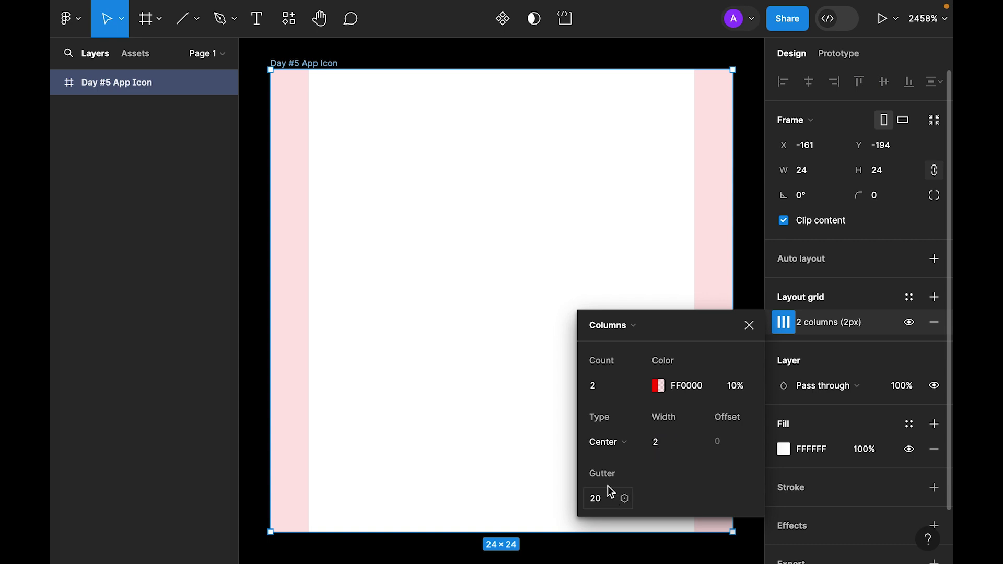
click(749, 324)
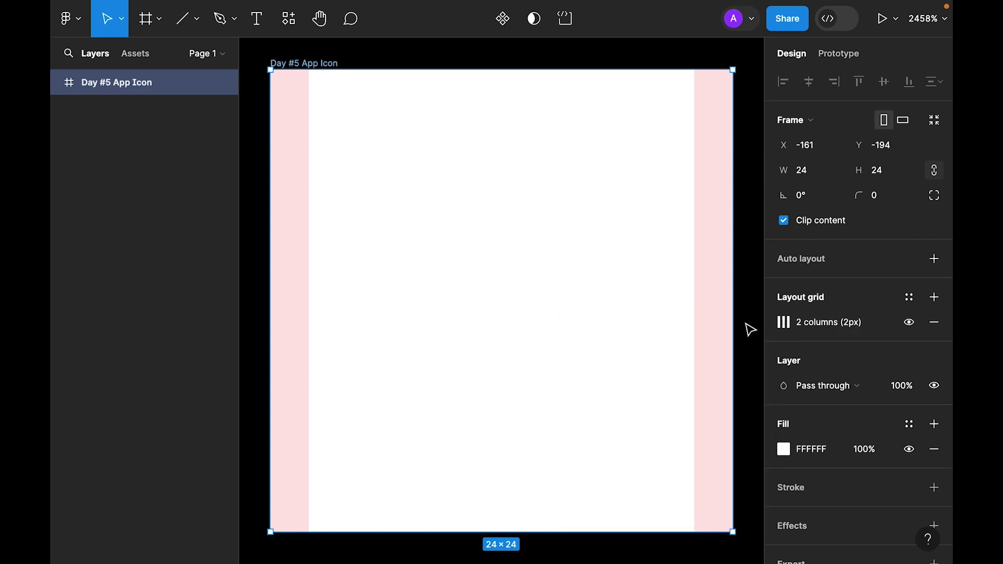
Add a second layout grid to the frame as rows with a count of 2.
click(933, 298)
click(783, 322)
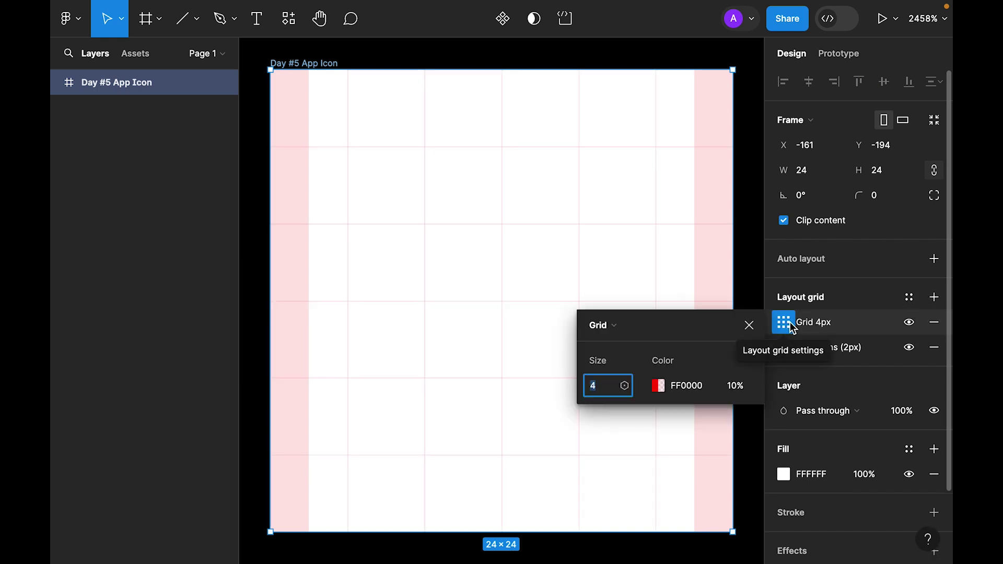
click(624, 325)
click(622, 363)
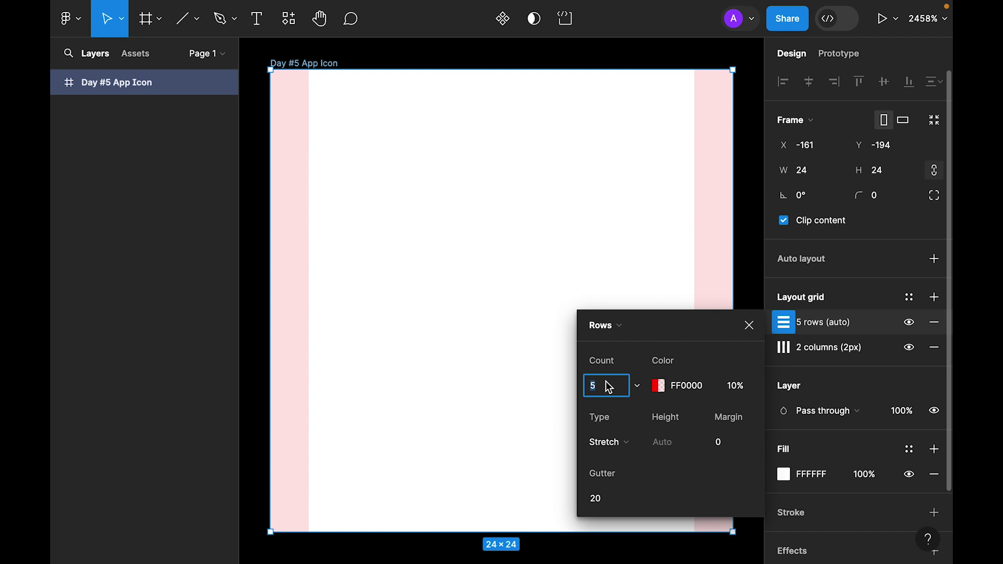
text(2)
key(Return)
Set the row grid's type to Center with a row height of 2.
click(603, 443)
click(618, 422)
click(670, 444)
text(2)
key(Return)
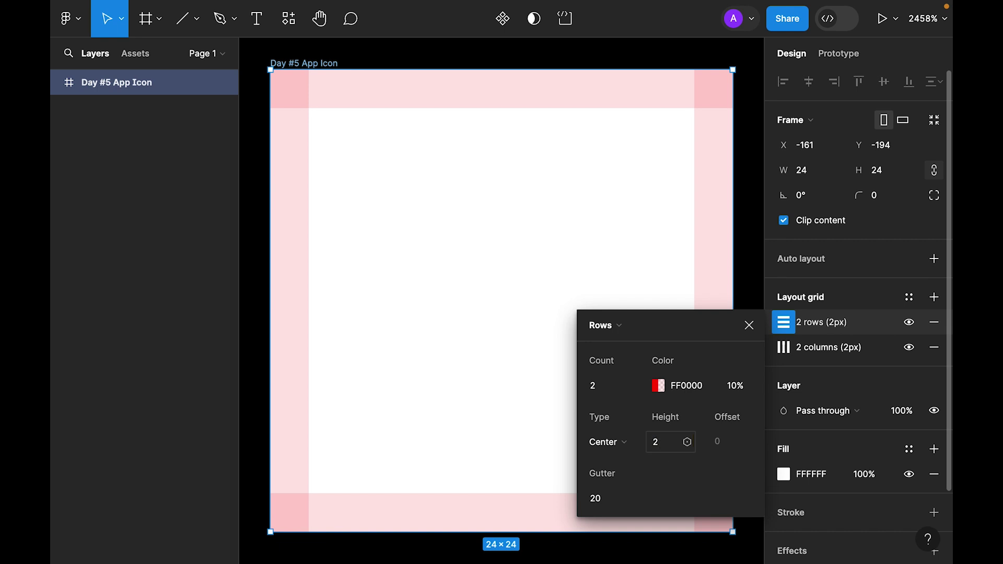
click(749, 325)
key(Escape)
click(477, 327)
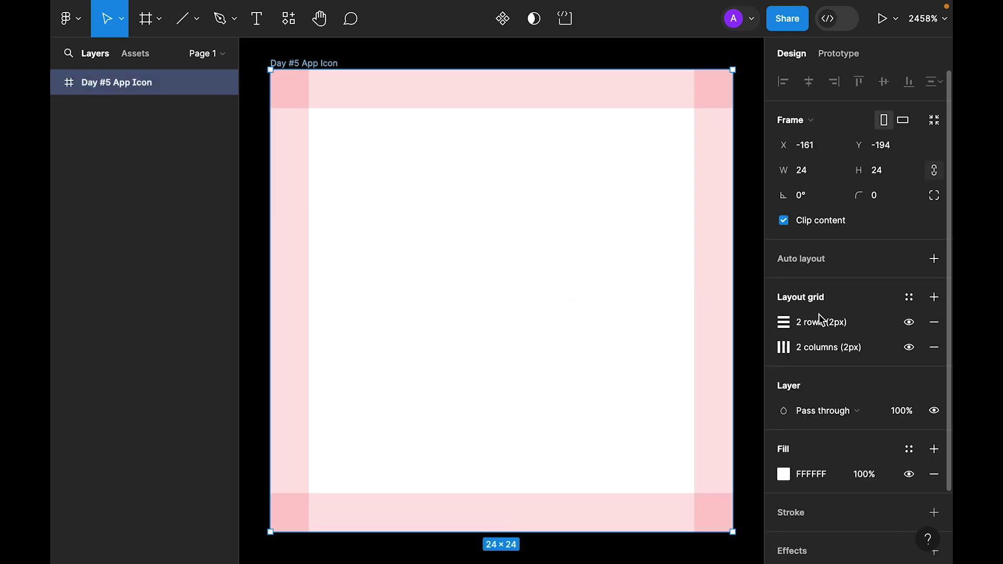
Add a uniform layout grid with a size of 8 px to the frame.
click(933, 298)
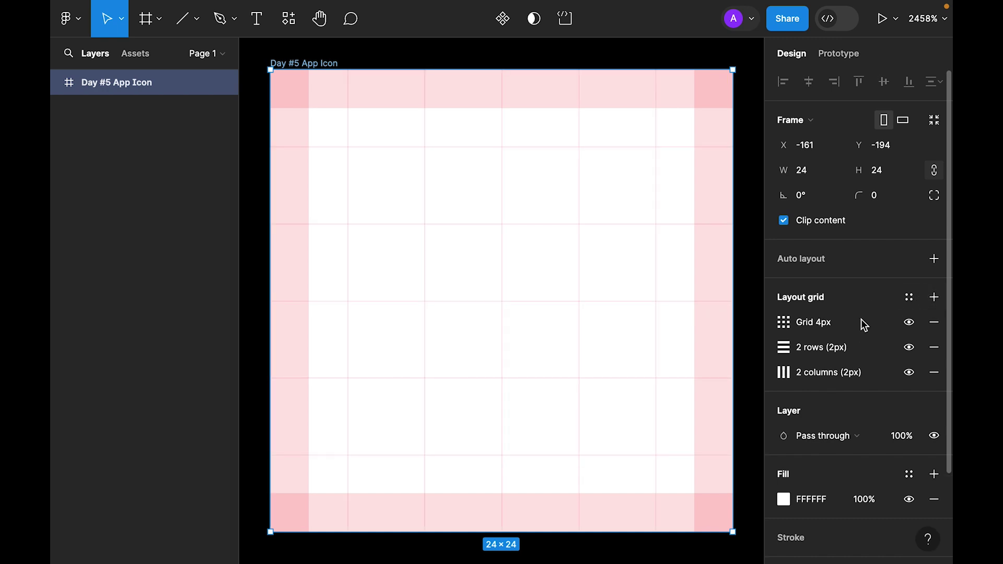
click(784, 322)
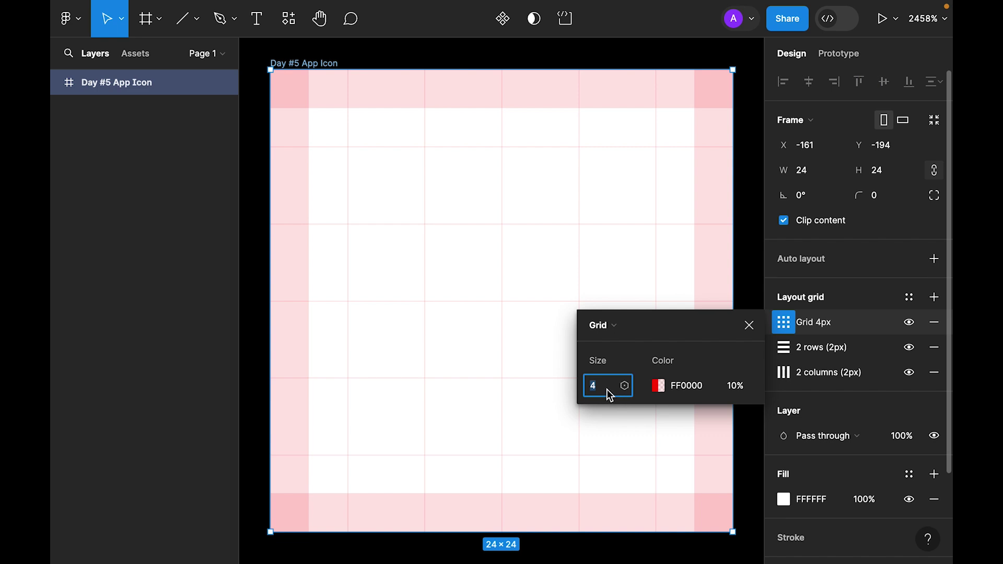
text(8)
key(Return)
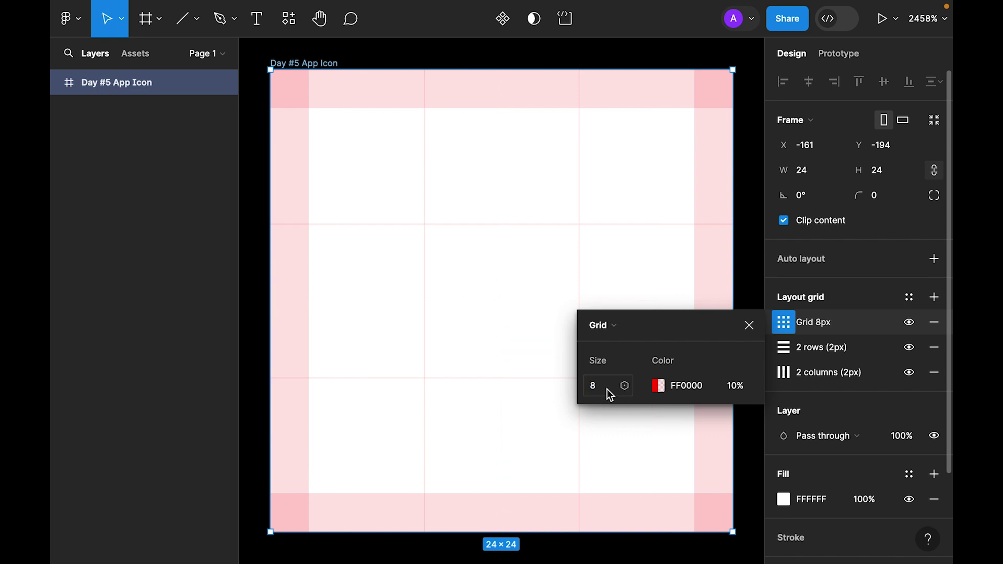
click(749, 325)
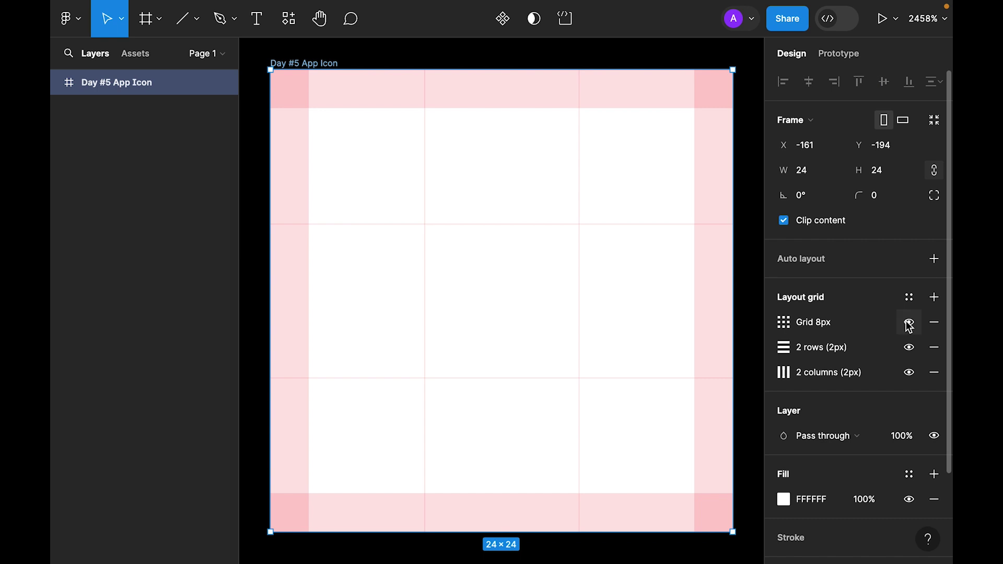
Add another uniform layout grid with a size of 12 px to the frame.
click(934, 296)
click(783, 324)
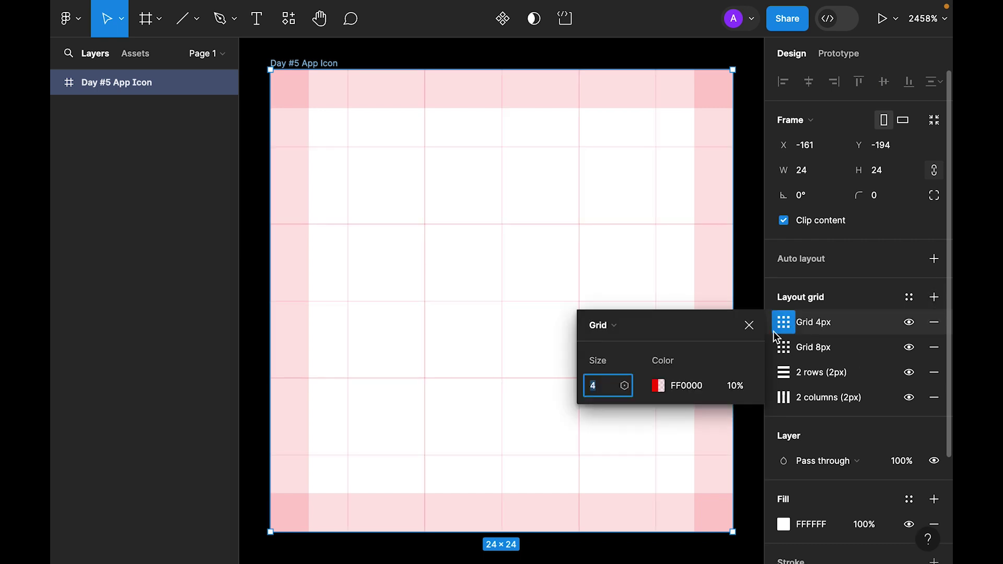
text(12)
key(Return)
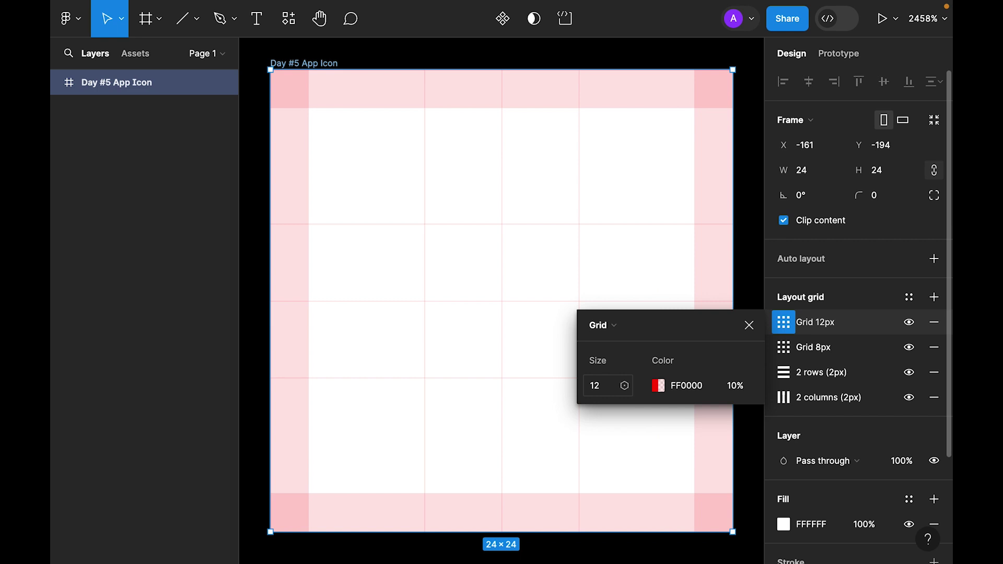
click(750, 325)
Draw a circle of about 20 × 20 outward from the frame's center, reaching the inner edges of the margins.
click(196, 20)
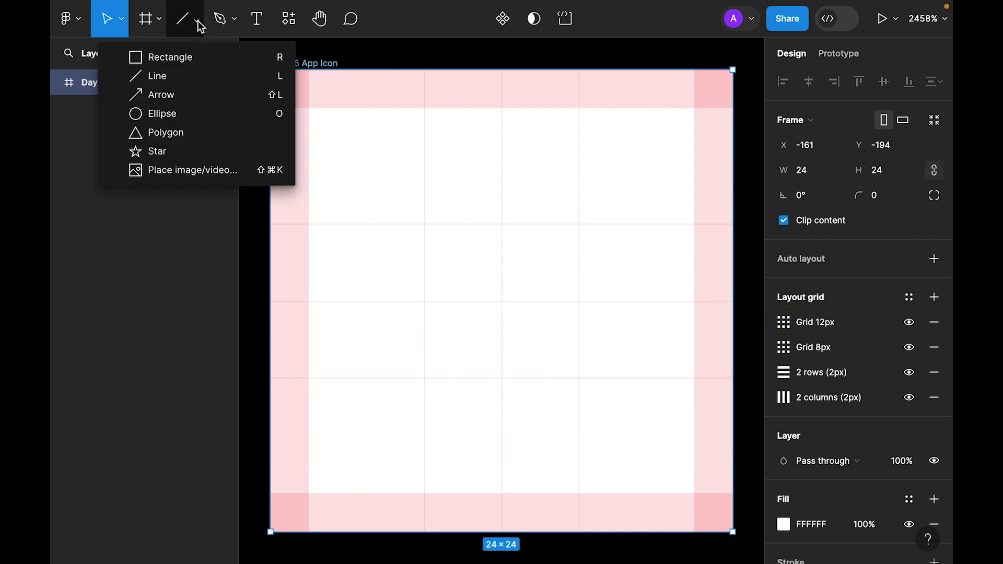
click(170, 115)
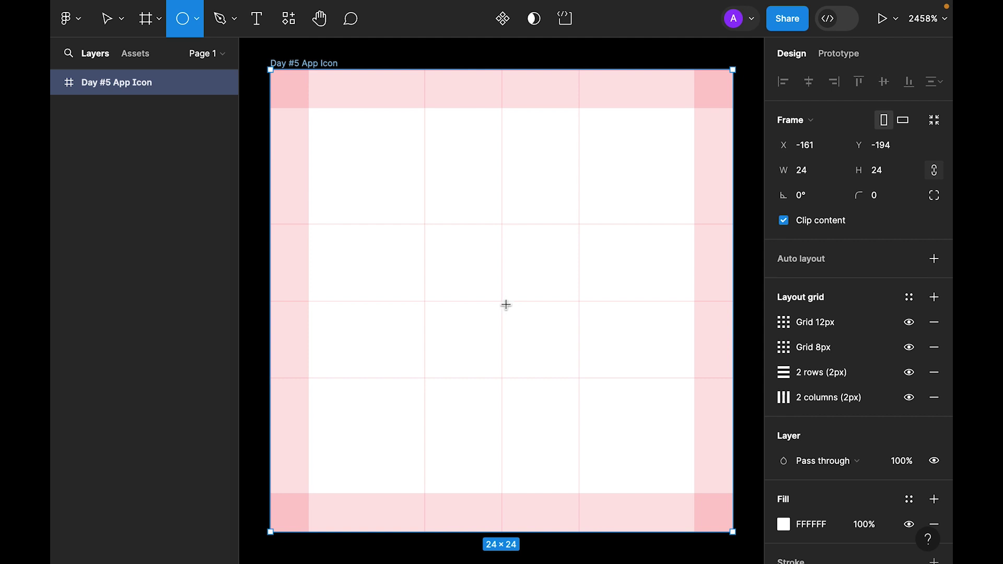
drag(502, 302, 690, 442)
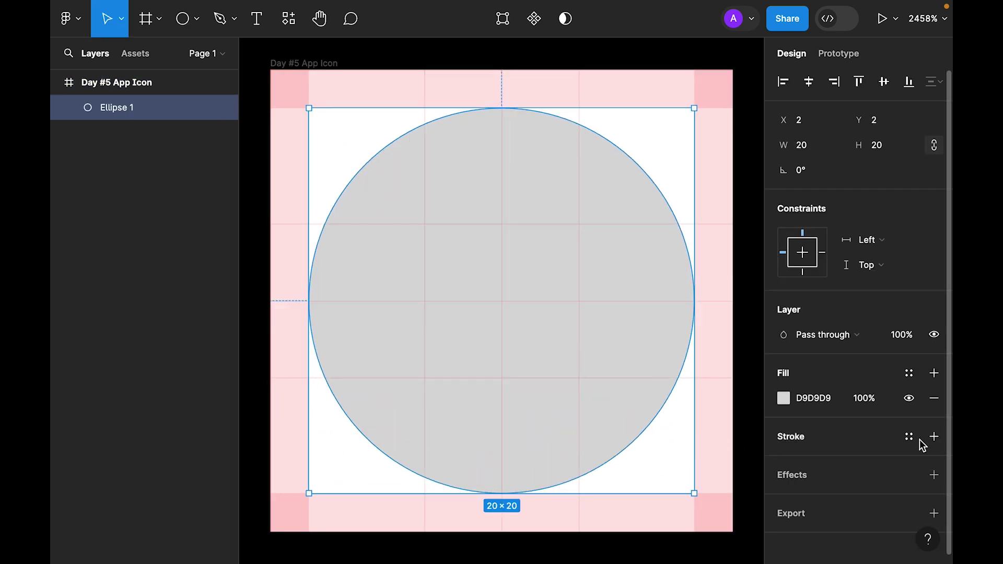
Remove the circle's fill and give it an inside stroke with a weight of 0.04.
click(935, 398)
click(934, 411)
click(882, 470)
key(BackSpace)
text(.04)
key(Return)
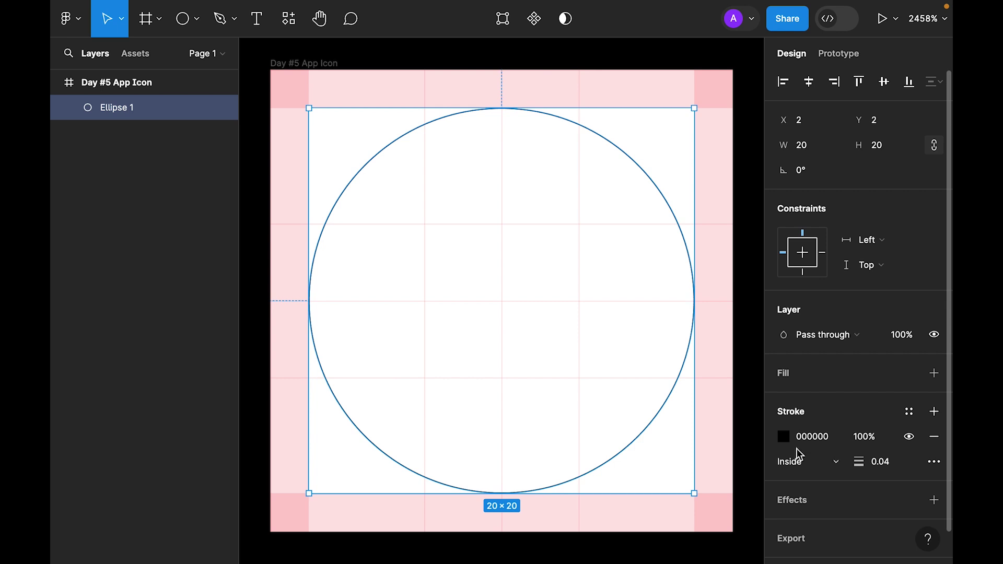
Change the circle's stroke color to the light gray D4D4D4 and deselect the circle.
click(783, 436)
mouse_move(662, 194)
mouse_down()
mouse_move(531, 230)
mouse_move(499, 215)
mouse_move(497, 202)
mouse_up()
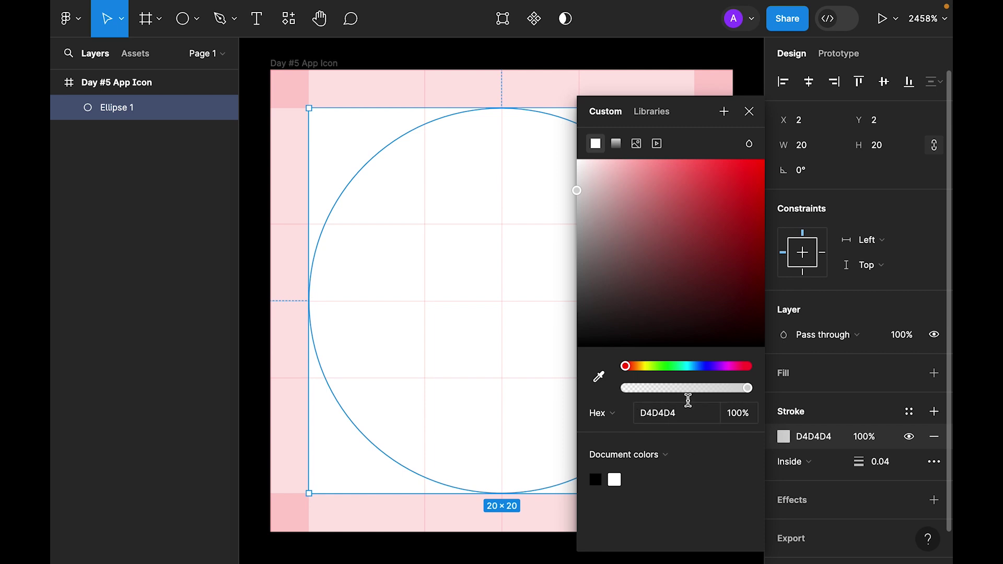
click(749, 112)
click(748, 269)
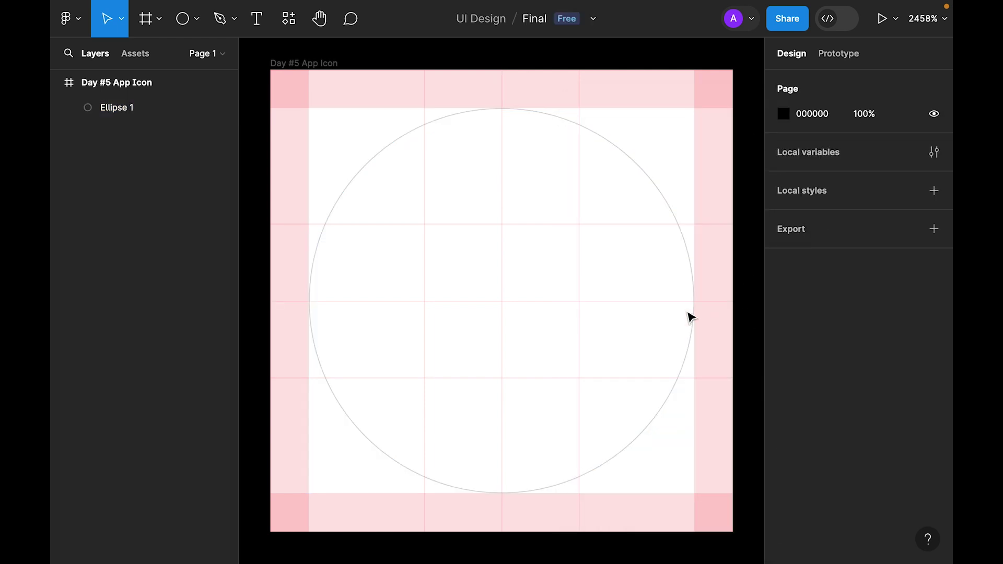
Draw a square of about 12 × 12 outward from the center of the frame.
click(196, 19)
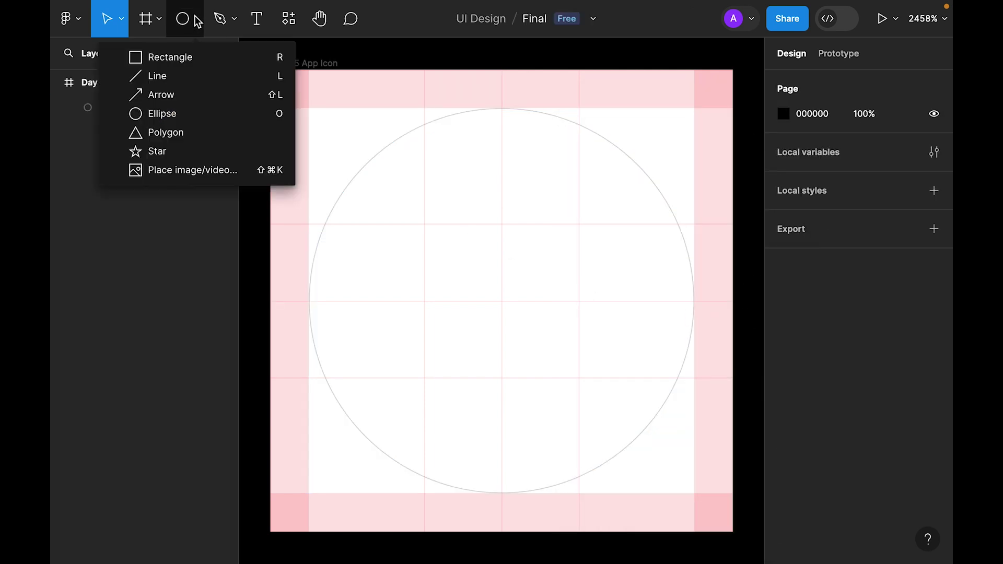
click(178, 58)
drag(501, 301, 619, 372)
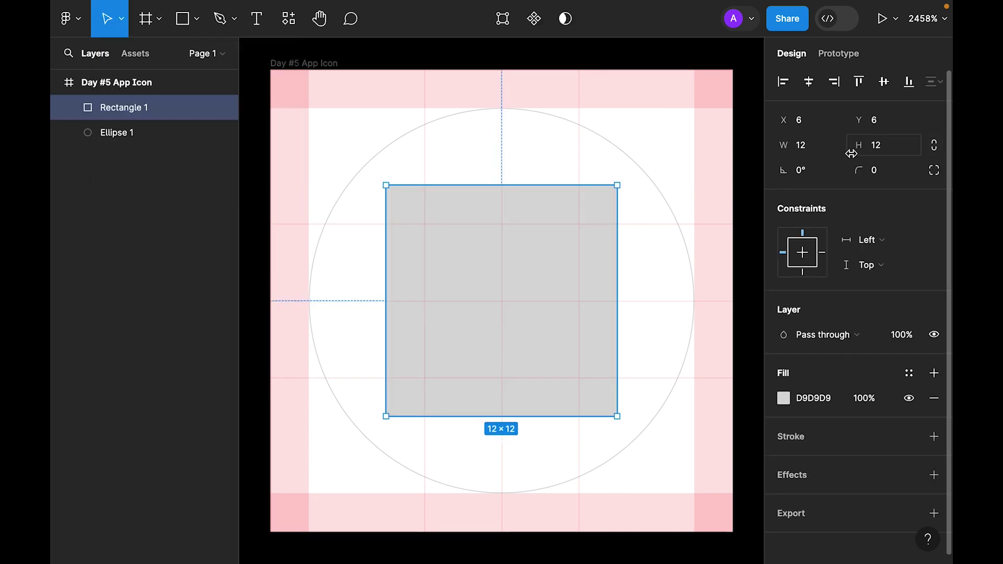
Resize the square to 20 wide by 16 high and center it horizontally and vertically in the frame.
click(821, 153)
text(20)
key(Tab)
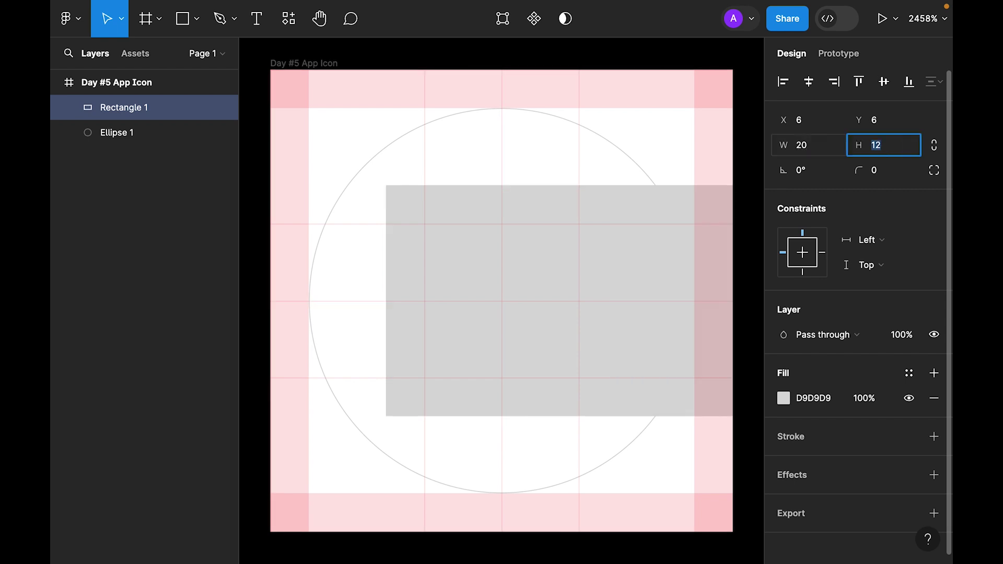
text(16)
key(Return)
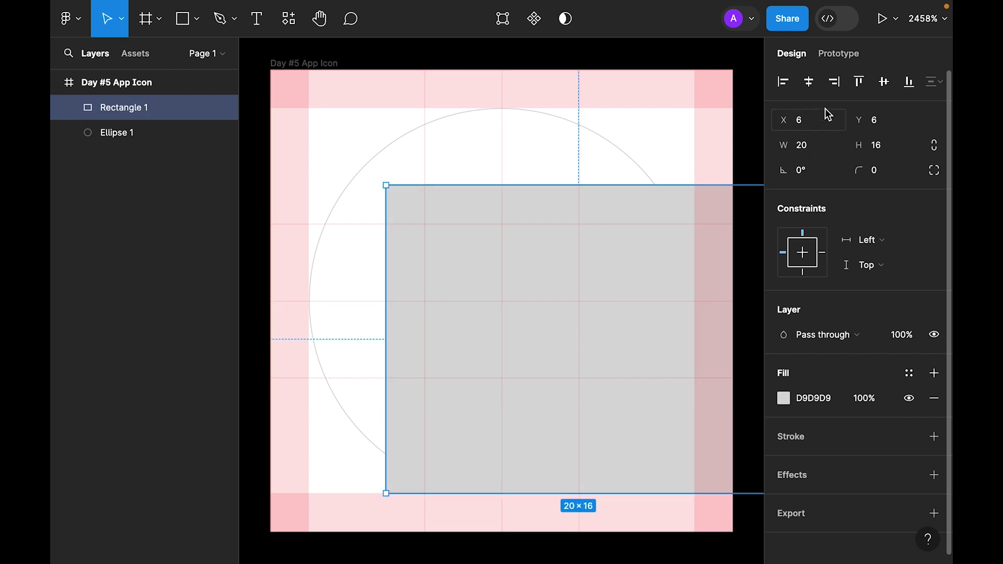
click(809, 81)
click(883, 82)
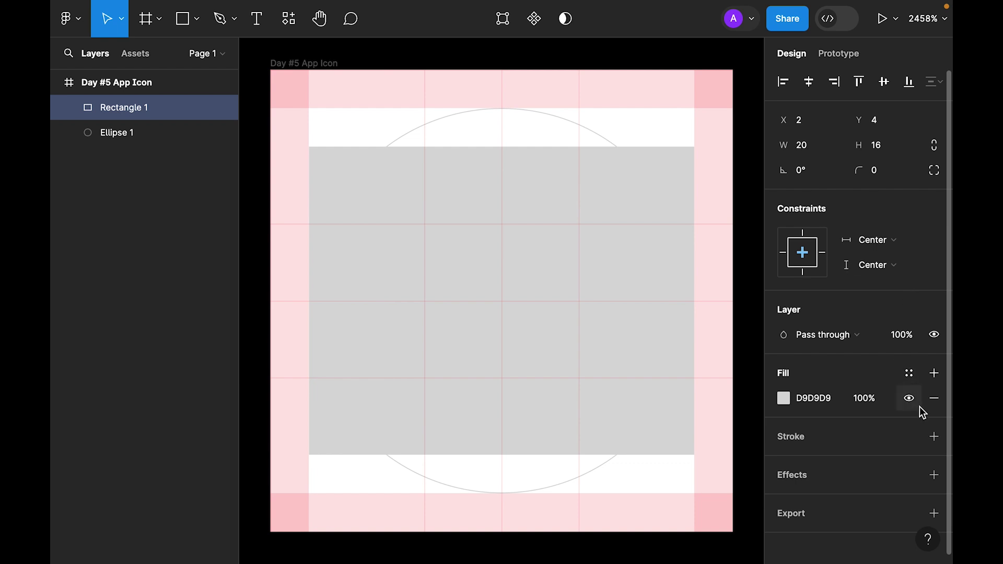
Replace the rectangle's fill with a D4D4D4 inside stroke with a weight of 0.04.
click(935, 398)
click(933, 411)
click(812, 440)
text(d4d4d4)
key(Return)
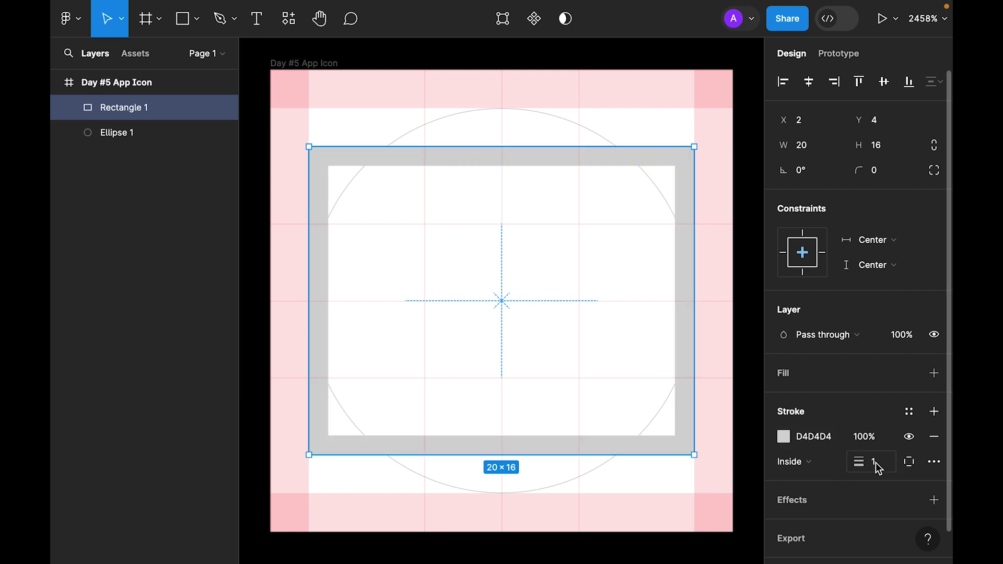
text(0.04)
key(Return)
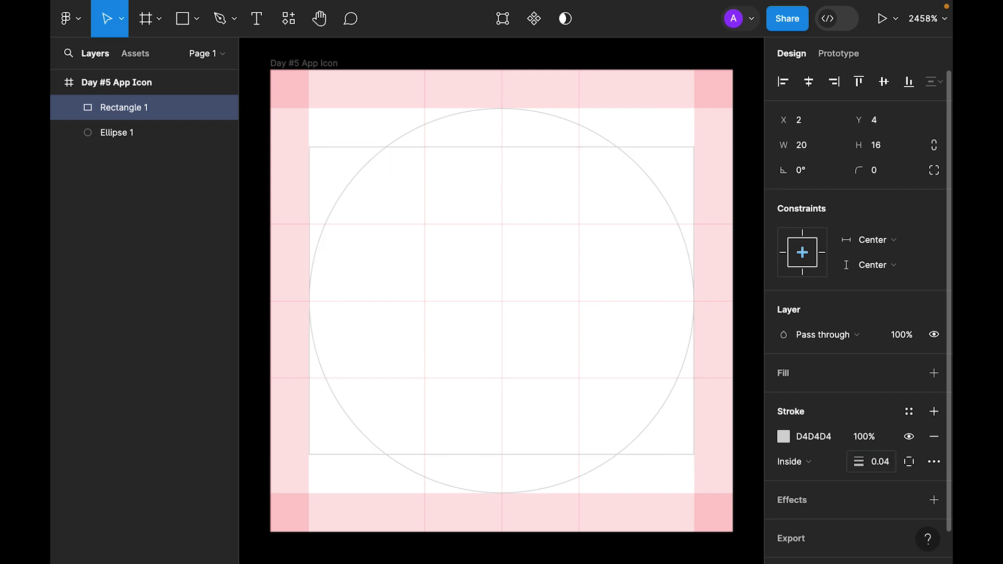
Set the corner radius of the 20 × 16 rectangle to 2.
click(882, 174)
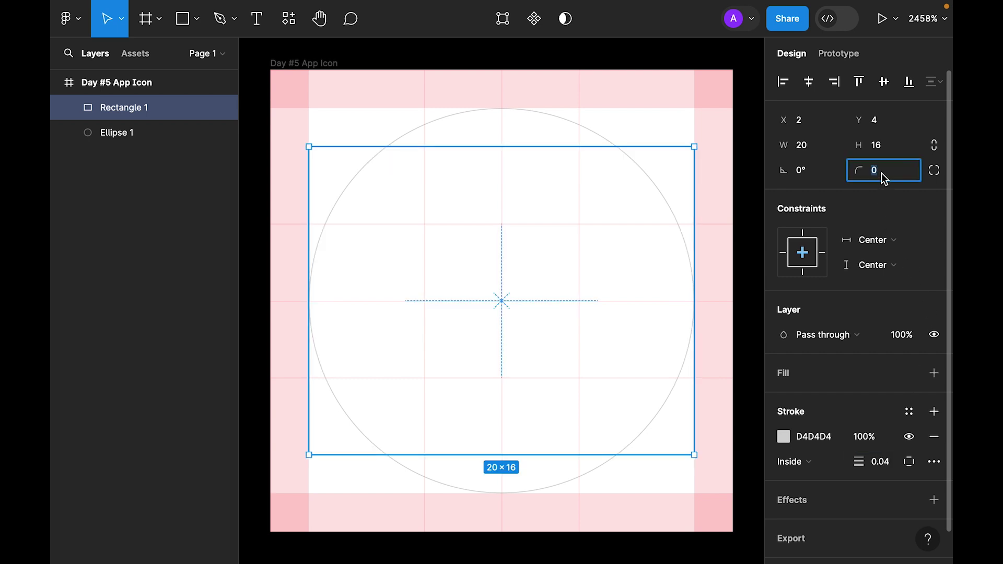
text(2)
key(Return)
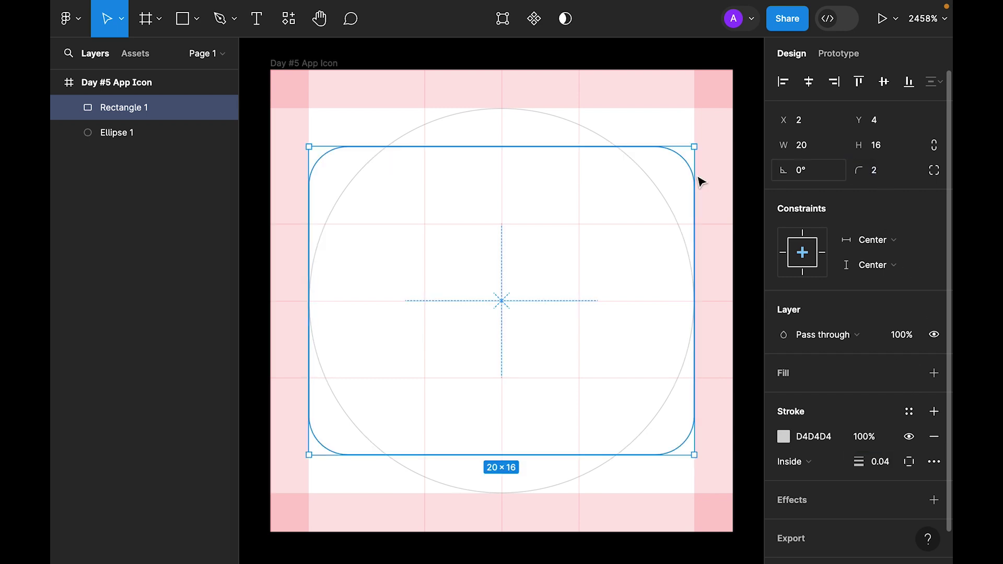
Duplicate the rounded rectangle and rotate the copy to -90° so that it stands upright.
key(ctrl+d)
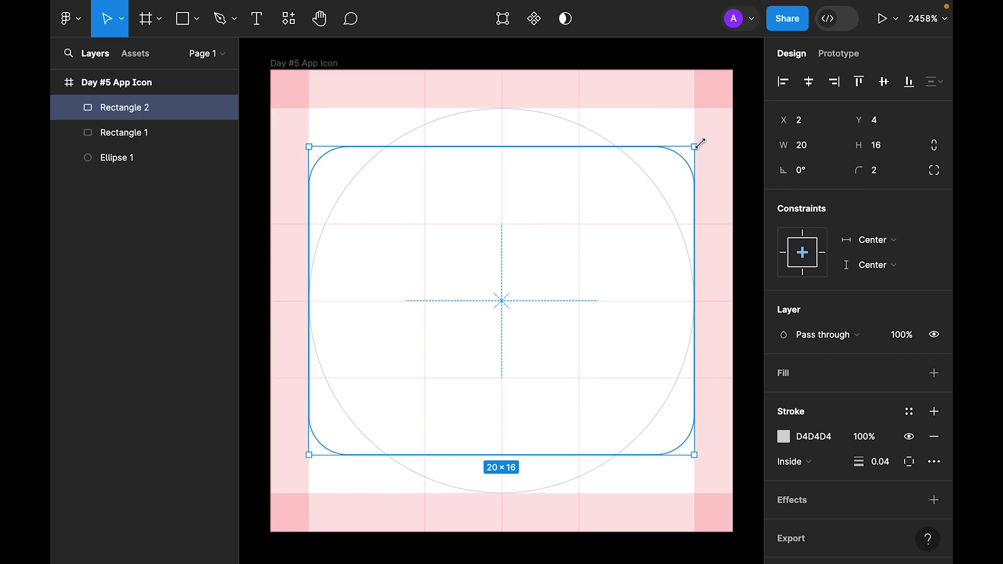
drag(701, 146, 638, 447)
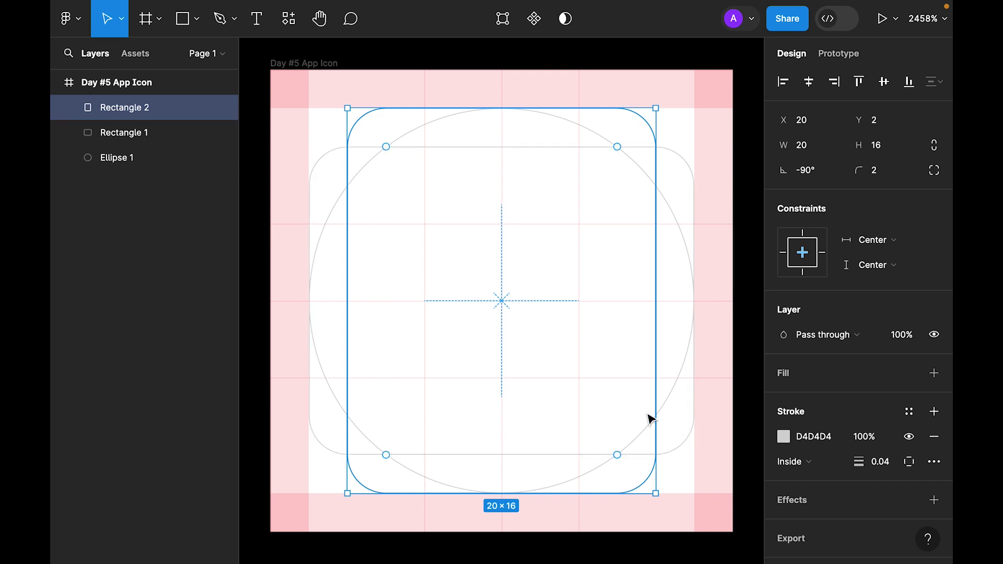
Draw a square of about 18 × 18 outward from the center of the frame.
click(189, 27)
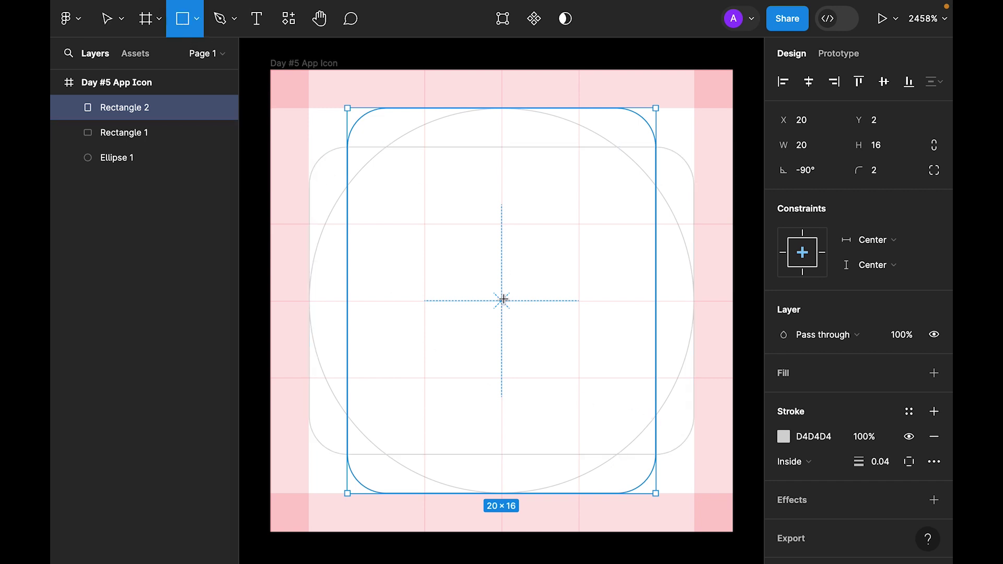
drag(502, 299, 677, 442)
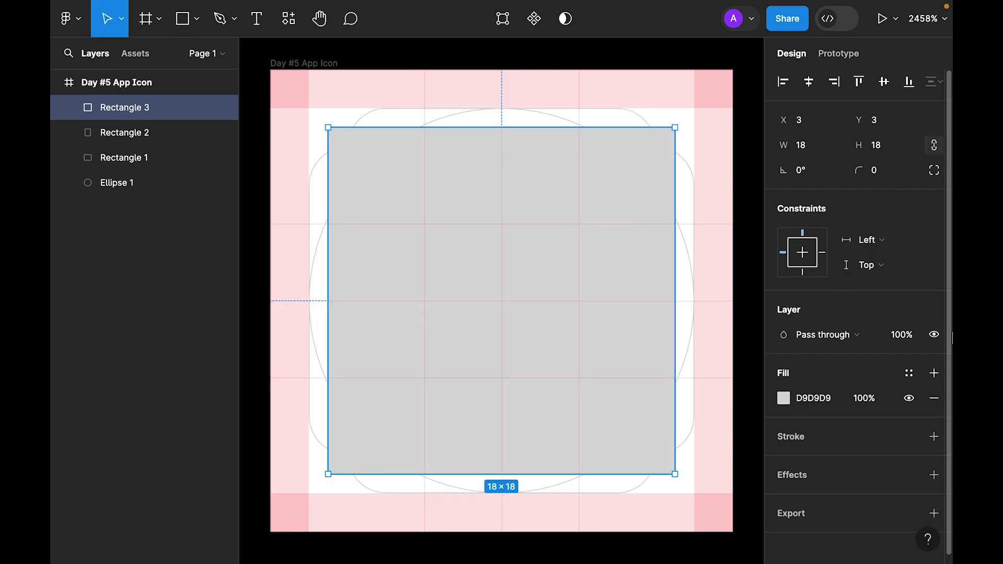
Replace the 18 × 18 square's fill with an inside stroke with a weight of 0.04.
click(934, 400)
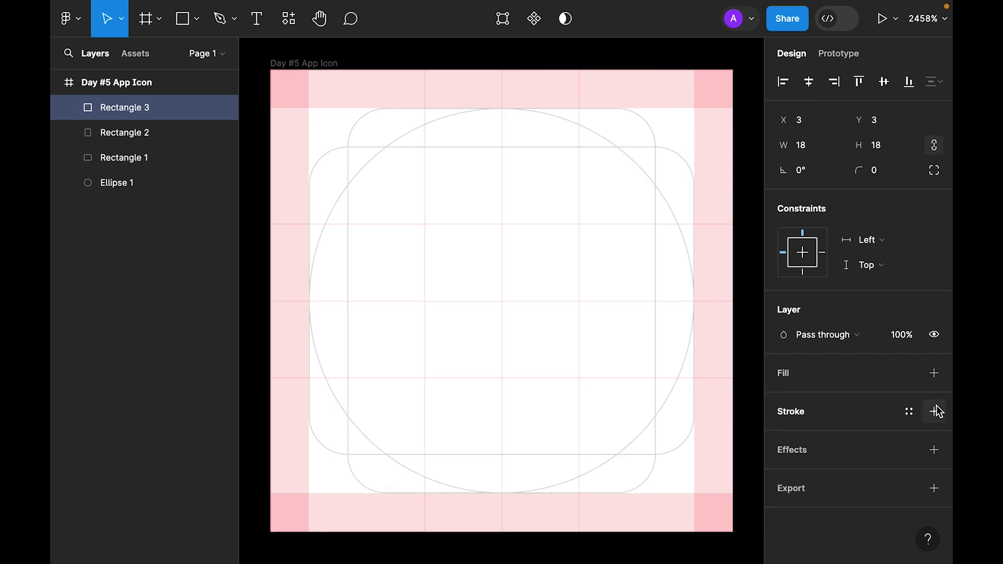
click(934, 411)
click(880, 463)
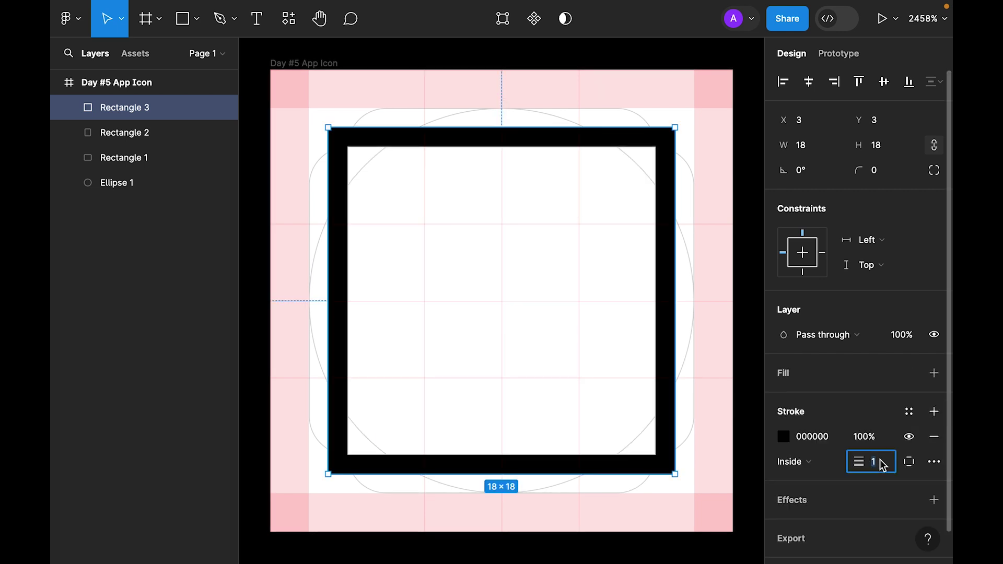
text(0.04)
key(Return)
Set the 18 × 18 square's corner radius to 2 and its stroke color to D4D4D4.
click(885, 174)
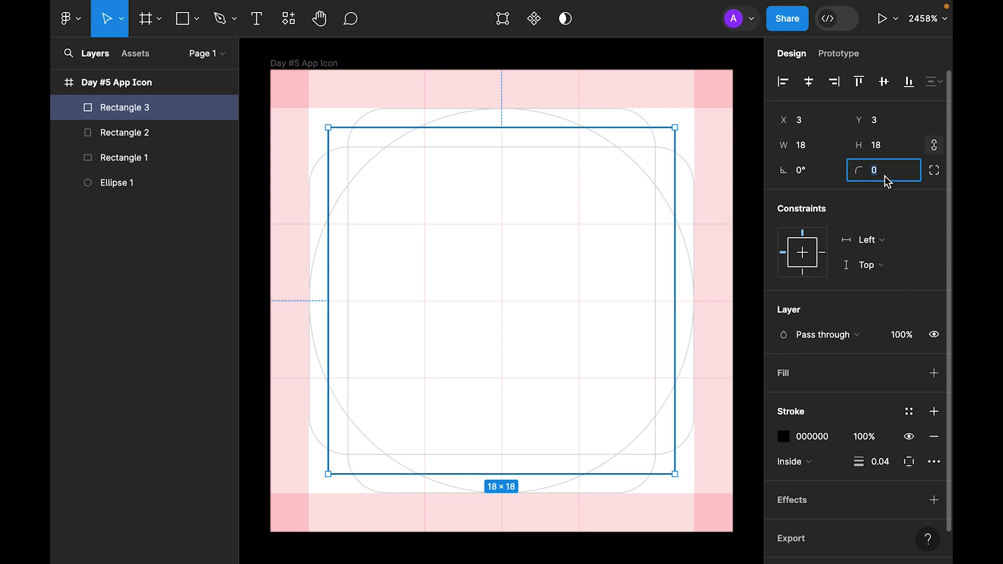
text(2)
key(Return)
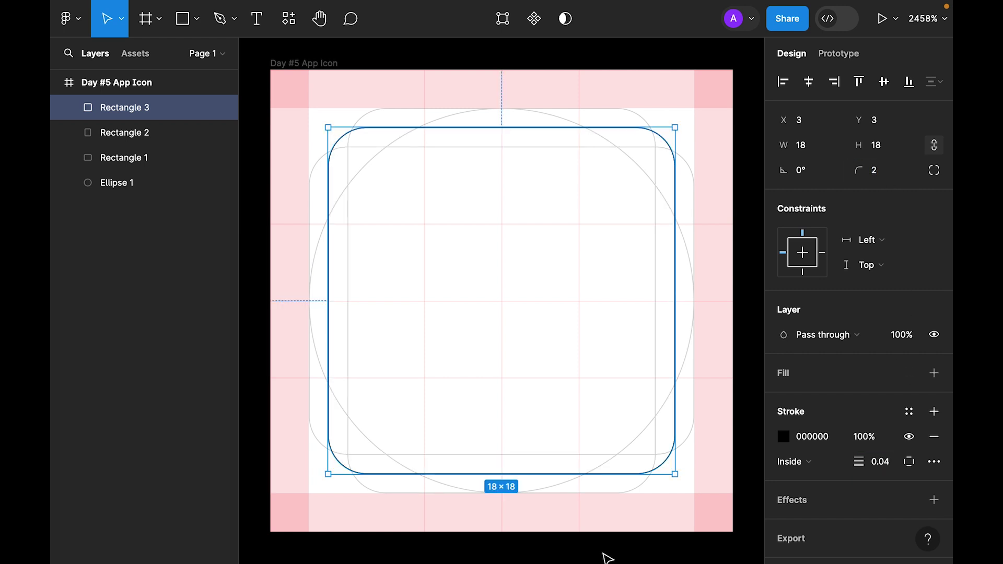
click(822, 439)
text(d4)
key(Return)
click(741, 380)
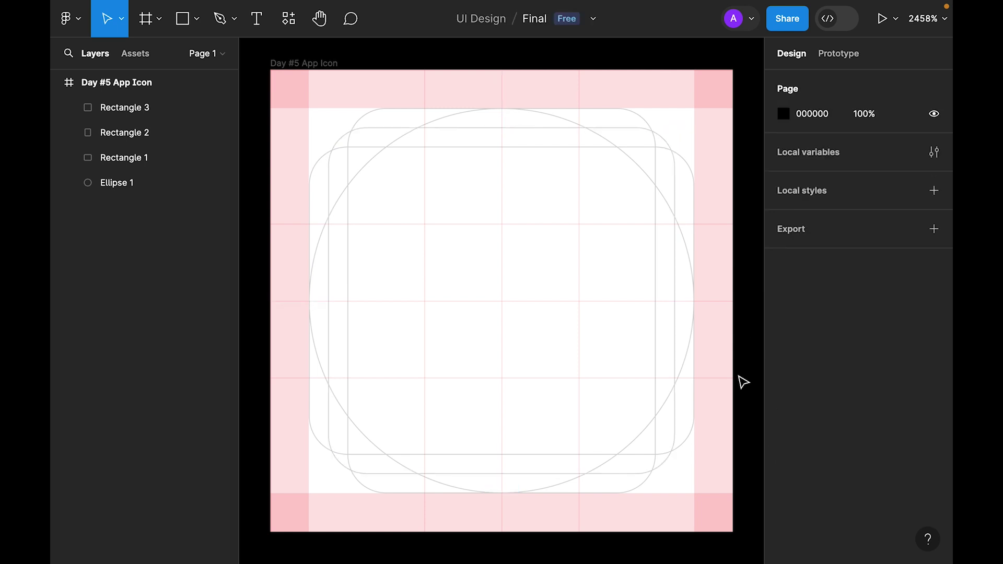
Draw a diagonal line from the frame's top-left corner to its bottom-right corner.
click(196, 19)
click(176, 78)
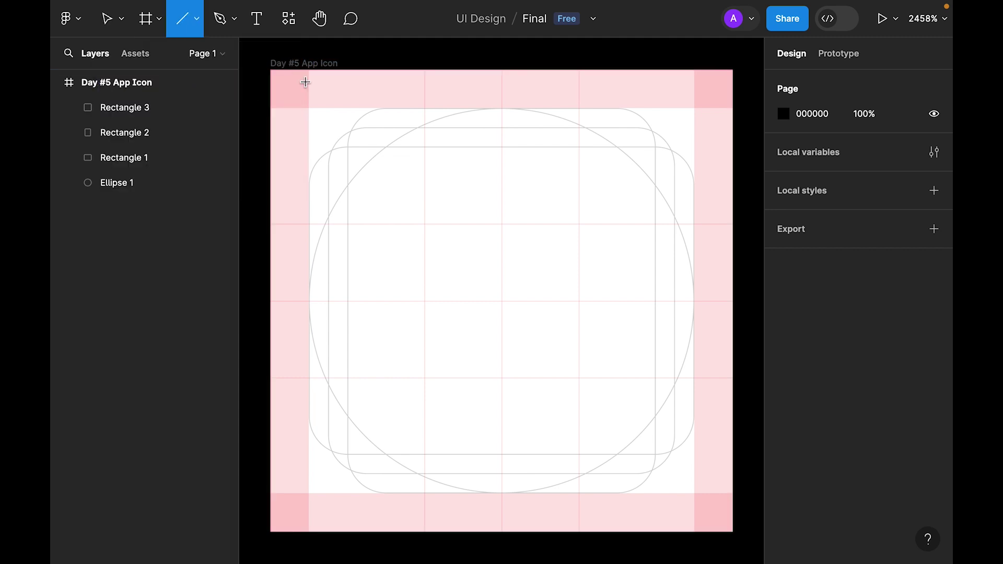
drag(271, 70, 738, 534)
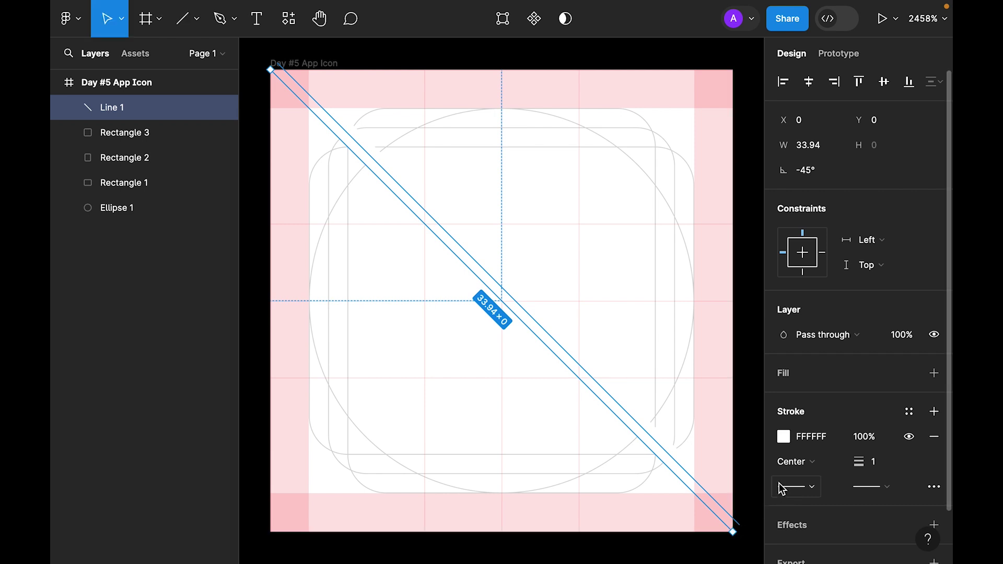
Give the diagonal line a D4D4D4 stroke with a weight of 0.04 and center it in the frame horizontally and vertically.
click(826, 431)
text(d4d4d4)
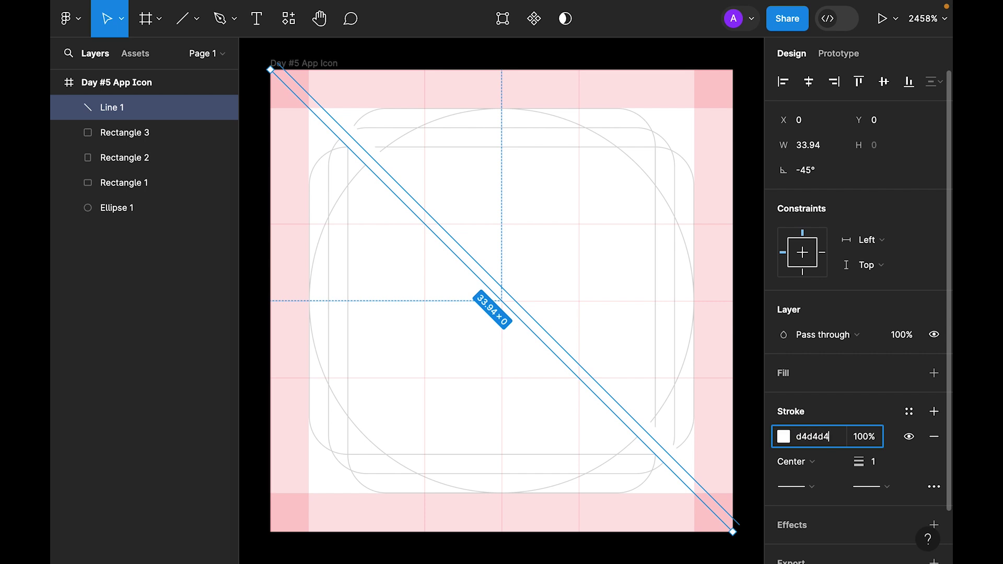
key(Return)
click(891, 469)
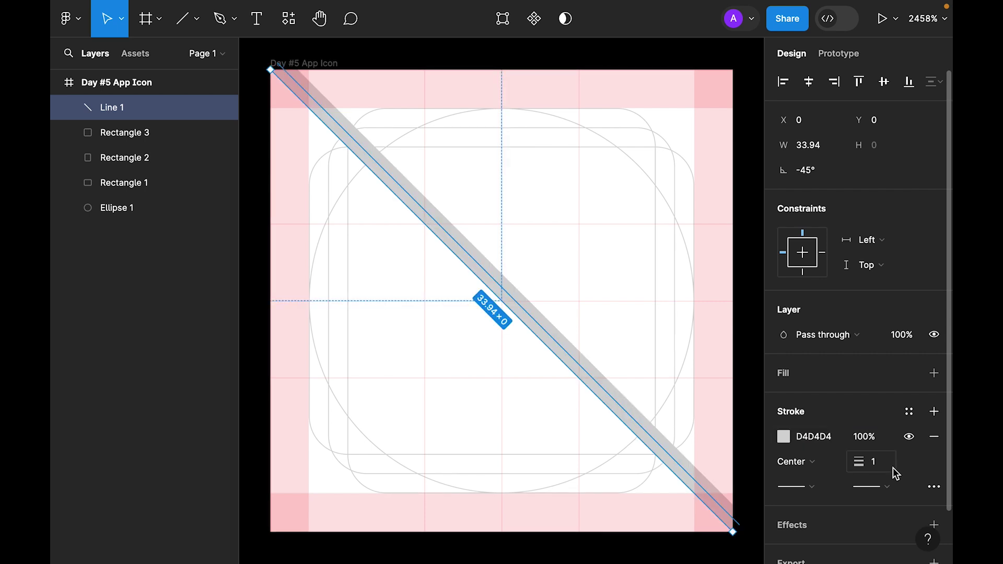
key(BackSpace)
text(.04)
key(Return)
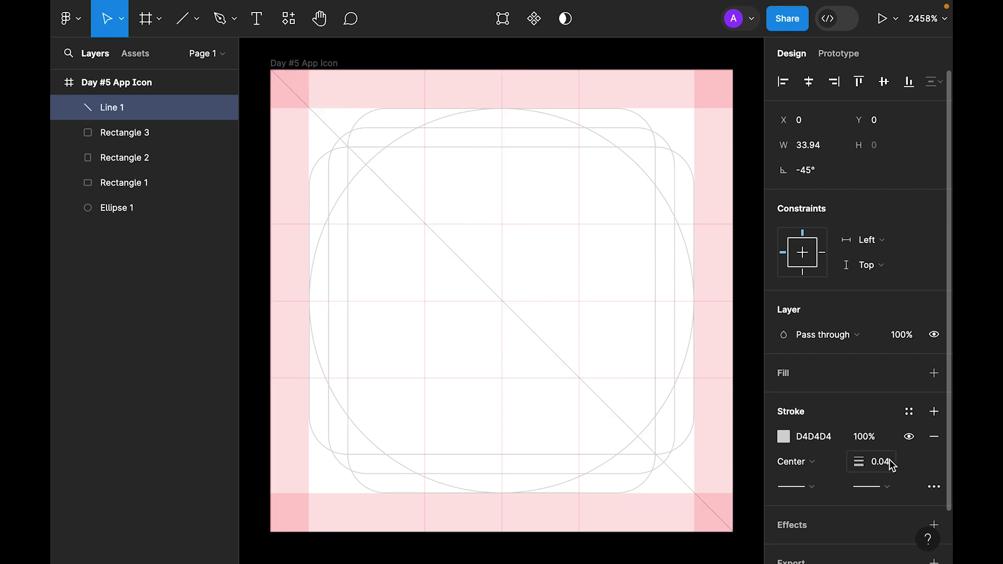
click(809, 89)
click(883, 82)
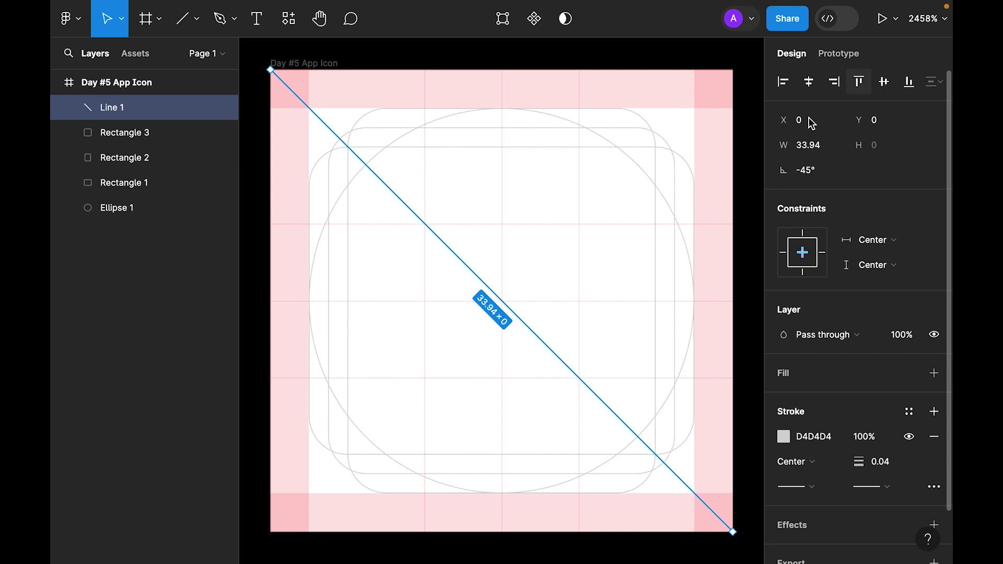
Duplicate the diagonal line and flip the copy horizontally so that the two lines cross.
key(ctrl+d)
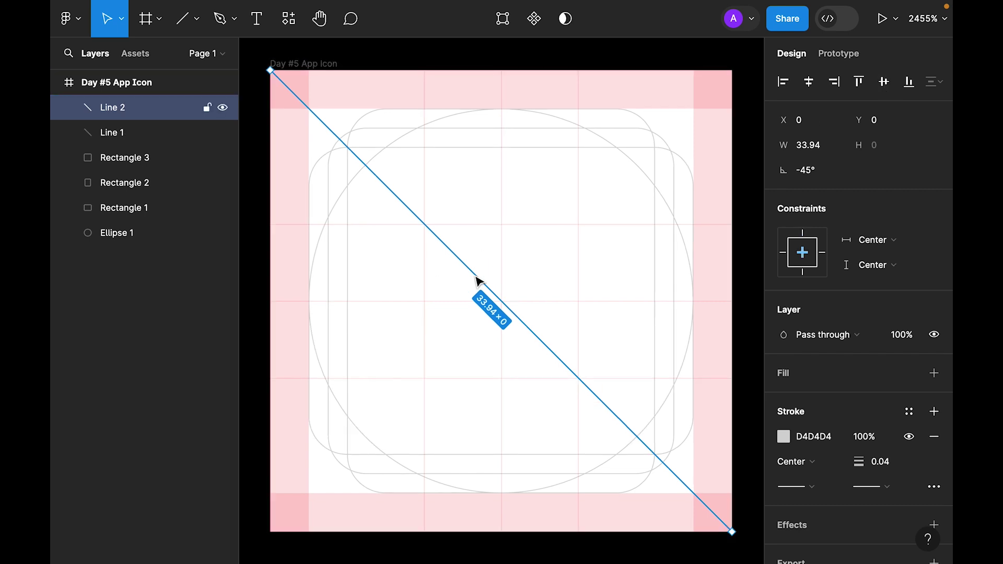
right_click(477, 283)
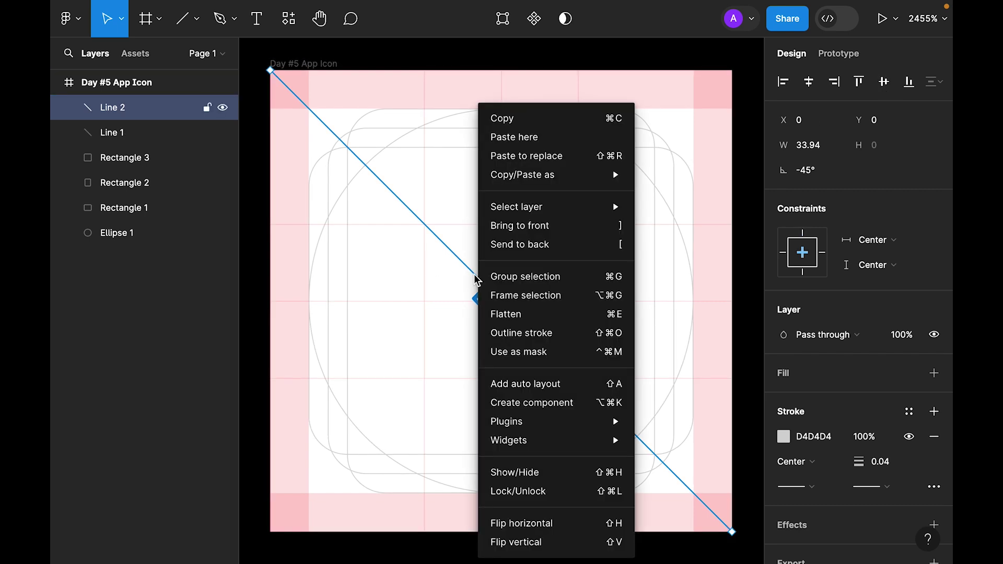
click(582, 530)
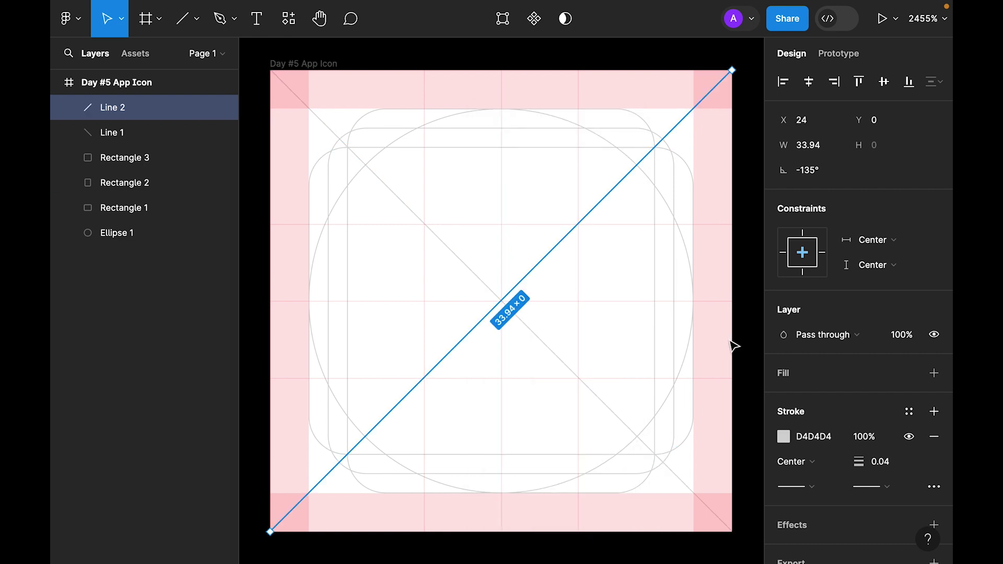
click(754, 276)
Draw a 10 × 10 circle outward from the point where the diagonals cross.
key(ctrl+=)
click(197, 19)
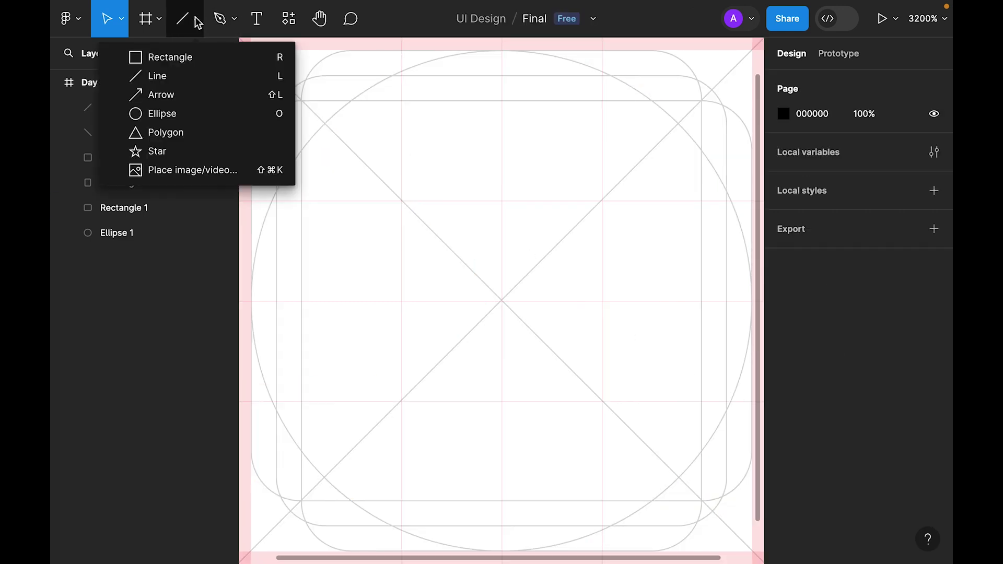
click(189, 116)
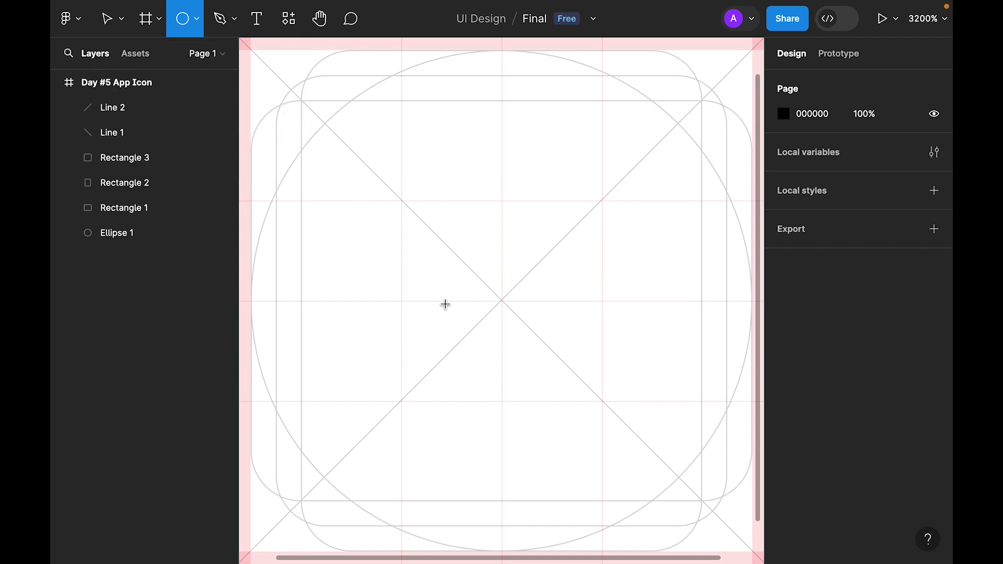
drag(501, 301, 599, 396)
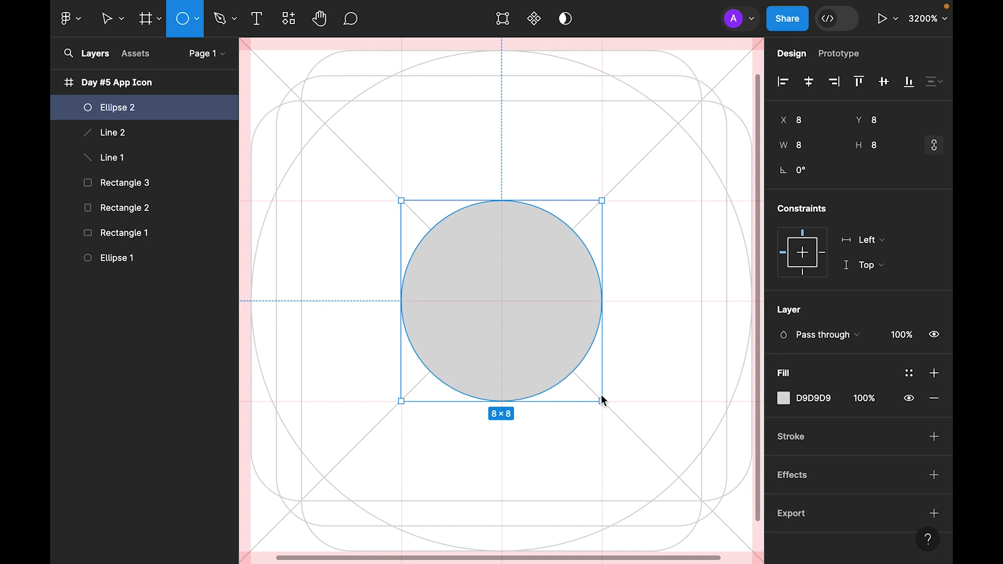
drag(601, 395, 623, 412)
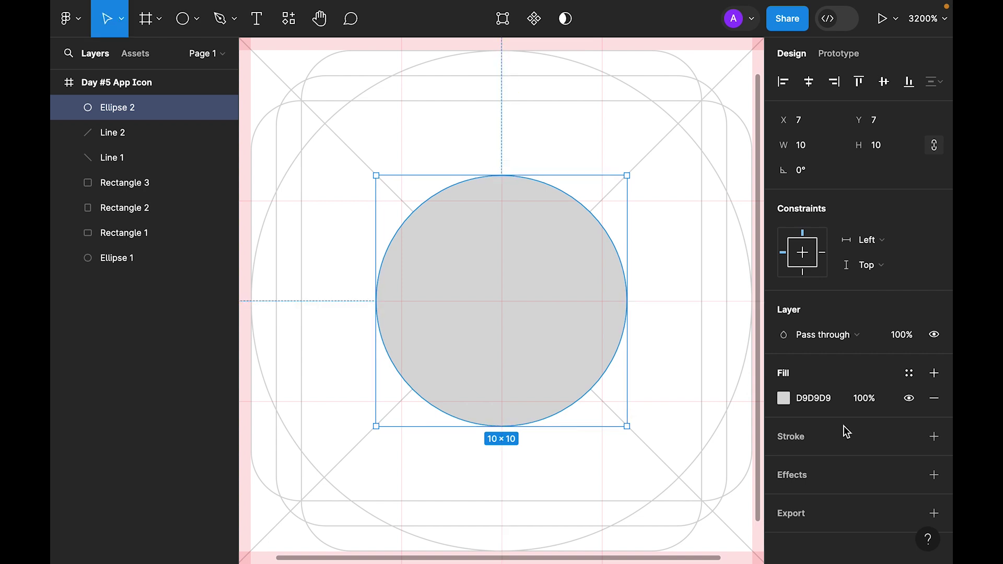
Replace the small circle's fill with a D4D4D4 inside stroke with a weight of 0.04.
click(934, 399)
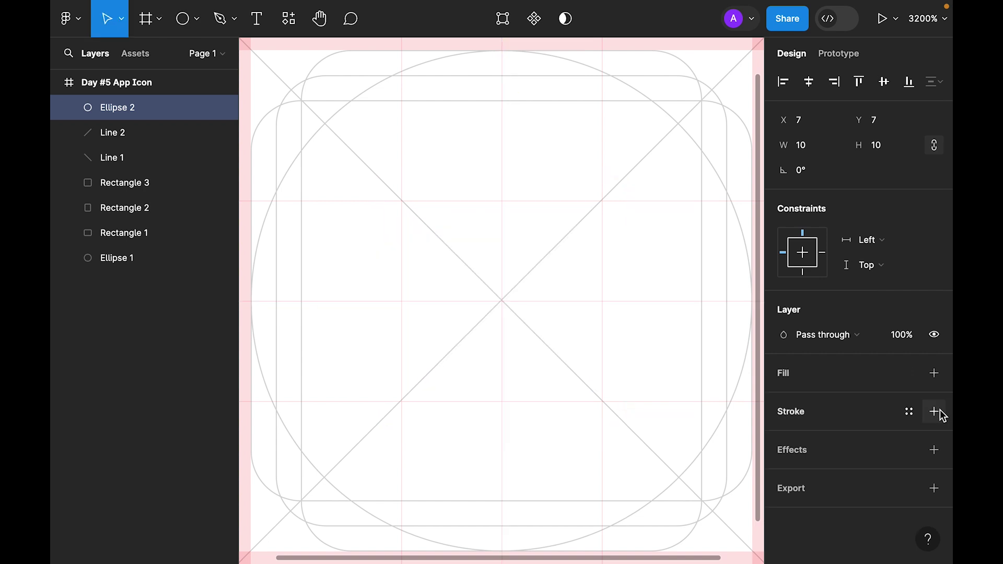
click(935, 412)
text(0.04)
key(Return)
click(818, 438)
text(d4)
key(Return)
key(minus)
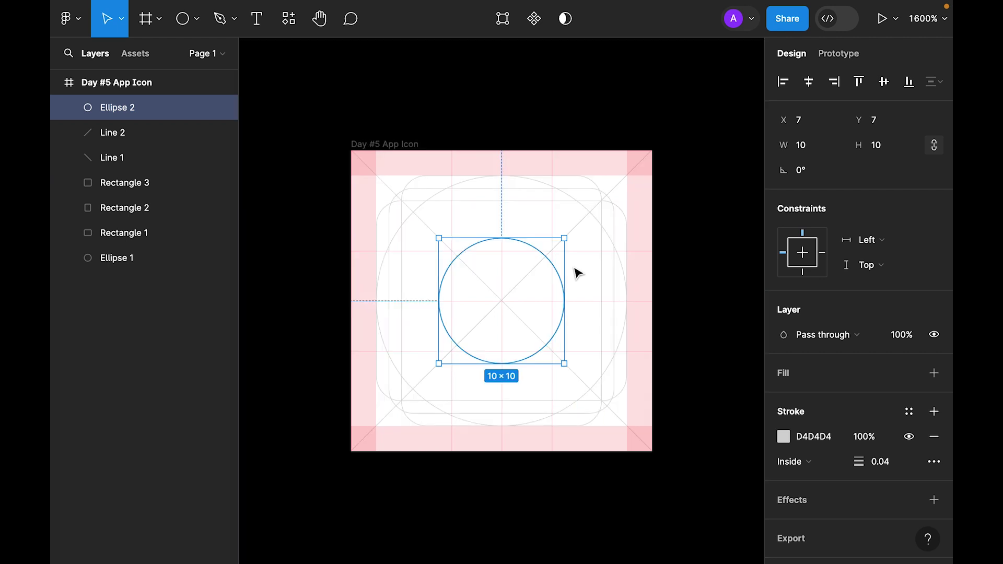
click(674, 147)
Group all the keyline circles, rectangles and diagonal lines in the frame.
click(102, 106)
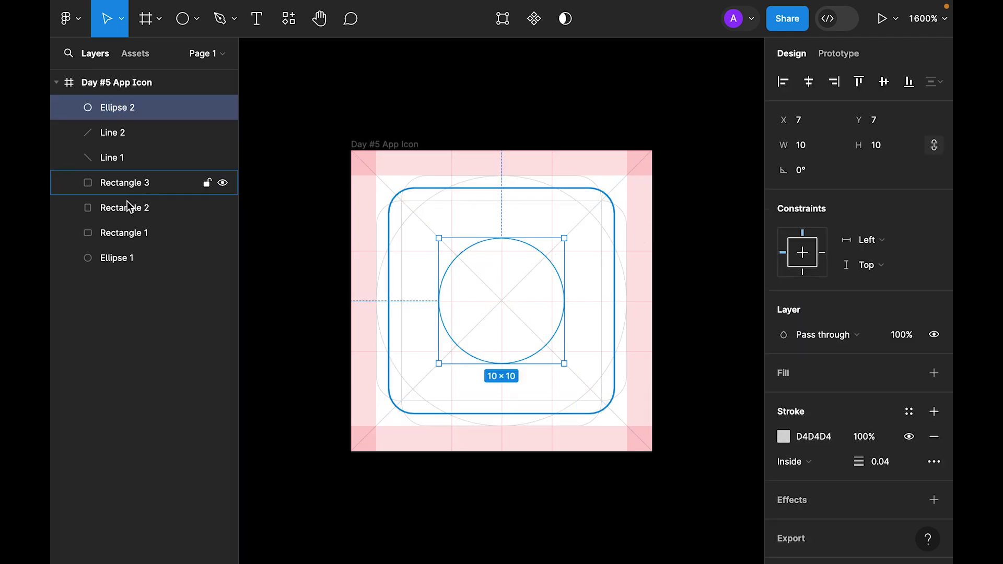
shift+click(123, 263)
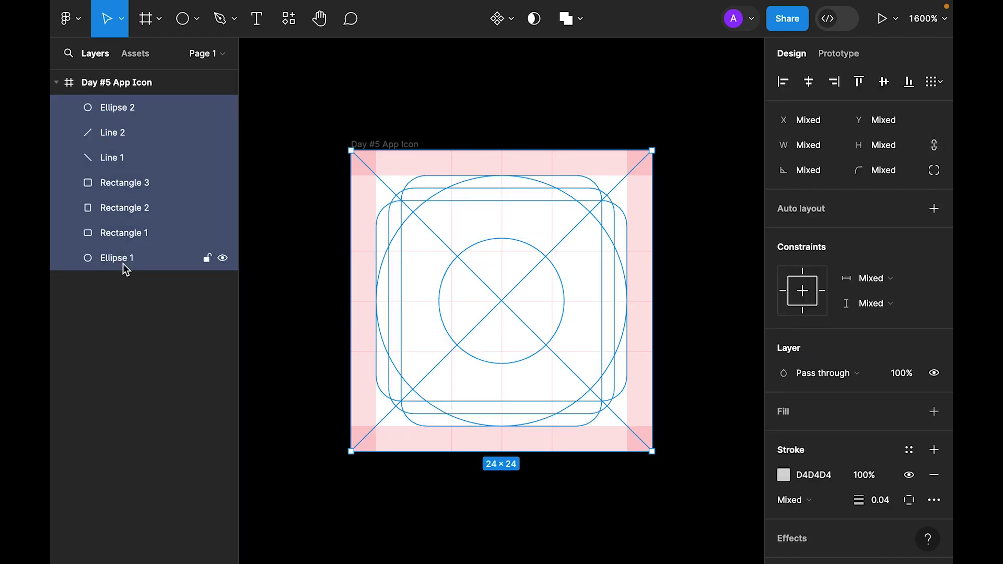
key(ctrl+g)
Rename the group of keyline shapes as Grid and lock it.
double_click(124, 108)
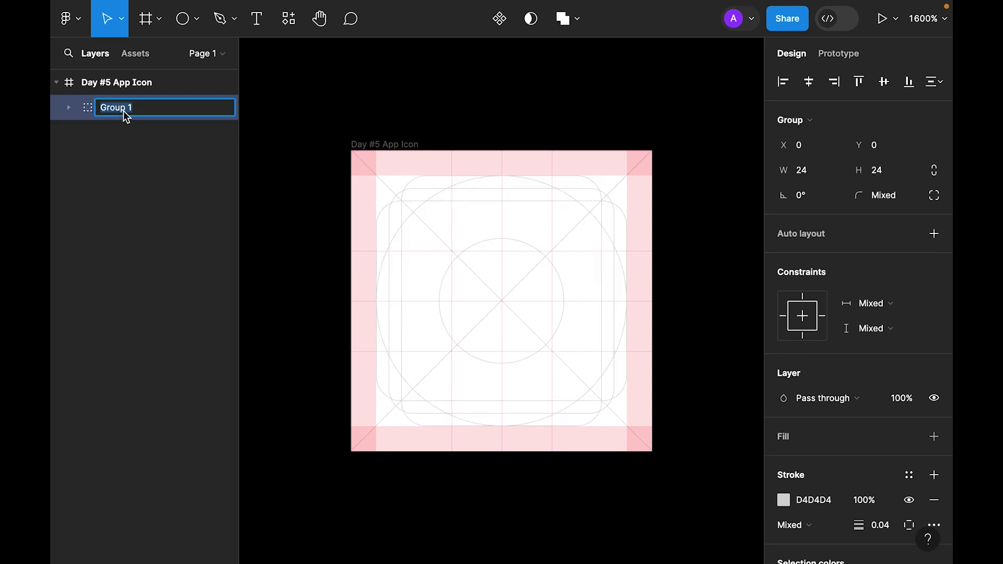
text(Grid)
key(Return)
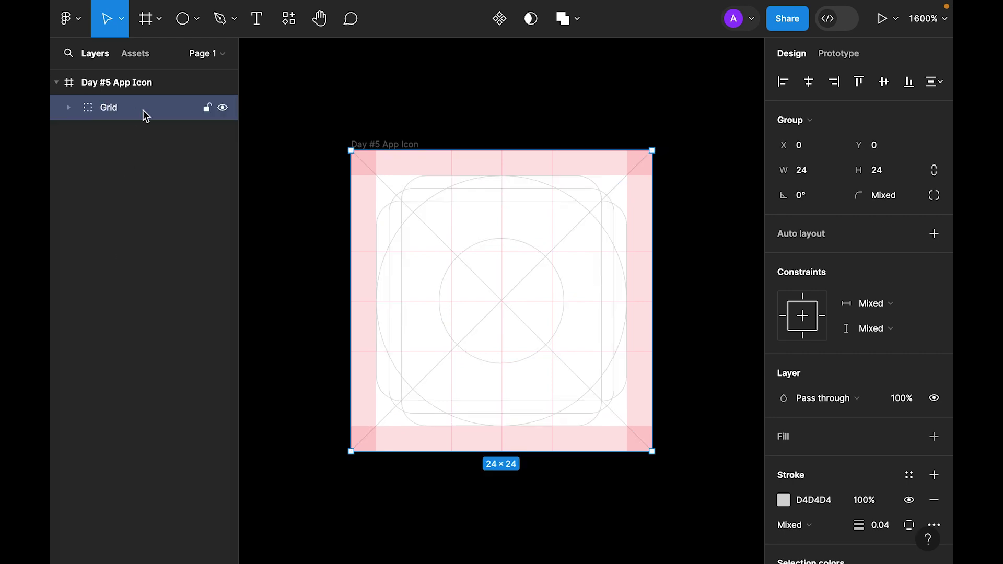
click(206, 108)
click(347, 111)
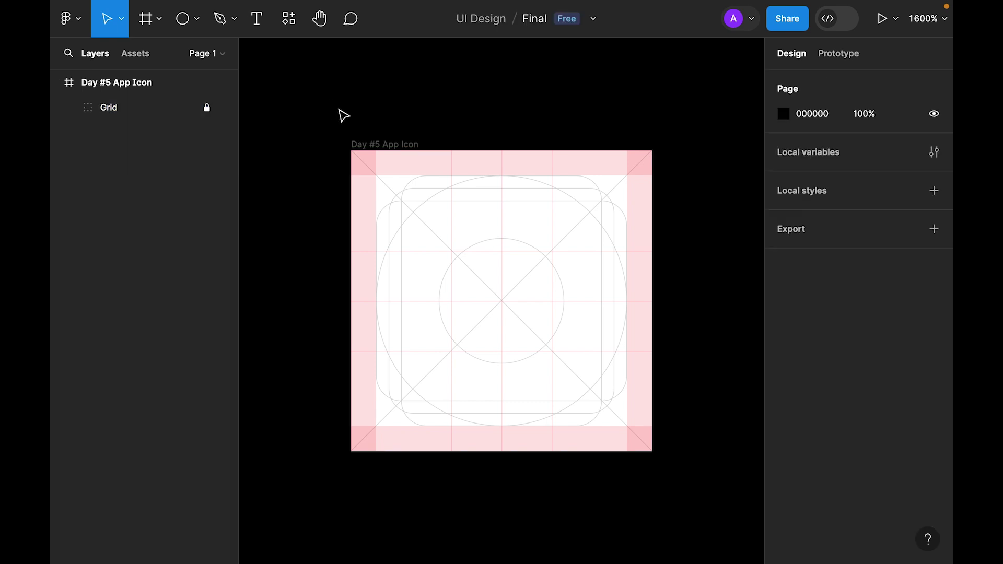
Draw a 20 × 12 rectangle at X 2, Y 8 over the grid and set its corner radius to 2.
key(shift+2)
click(195, 20)
click(170, 57)
mouse_move(299, 221)
mouse_down()
mouse_move(549, 456)
mouse_move(704, 463)
mouse_up()
click(888, 170)
text(2)
key(Return)
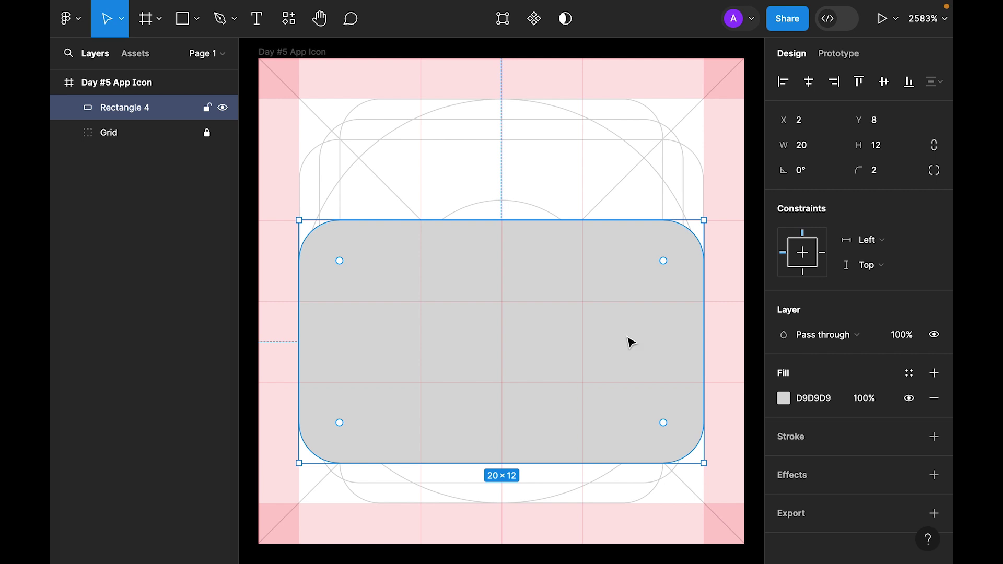
Duplicate the rounded rectangle upward and shrink the copy symmetrically to 8 × 5, centered over the original's top edge.
drag(521, 365, 526, 277)
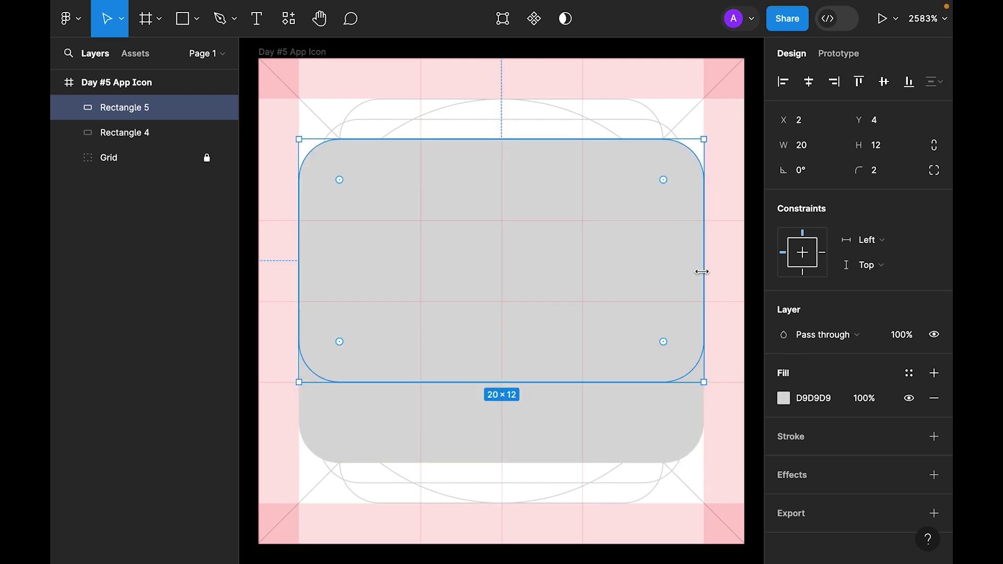
drag(704, 271, 582, 271)
drag(510, 253, 510, 272)
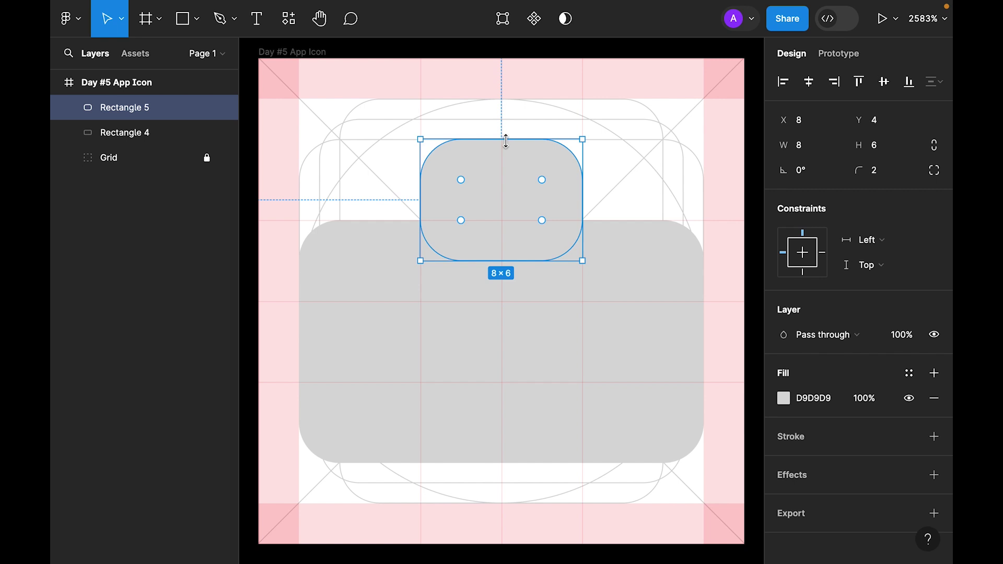
drag(505, 139, 505, 159)
Set the small rectangle's corner radius to 1 and shorten it from below to a height of 4.
click(880, 174)
text(1)
key(Return)
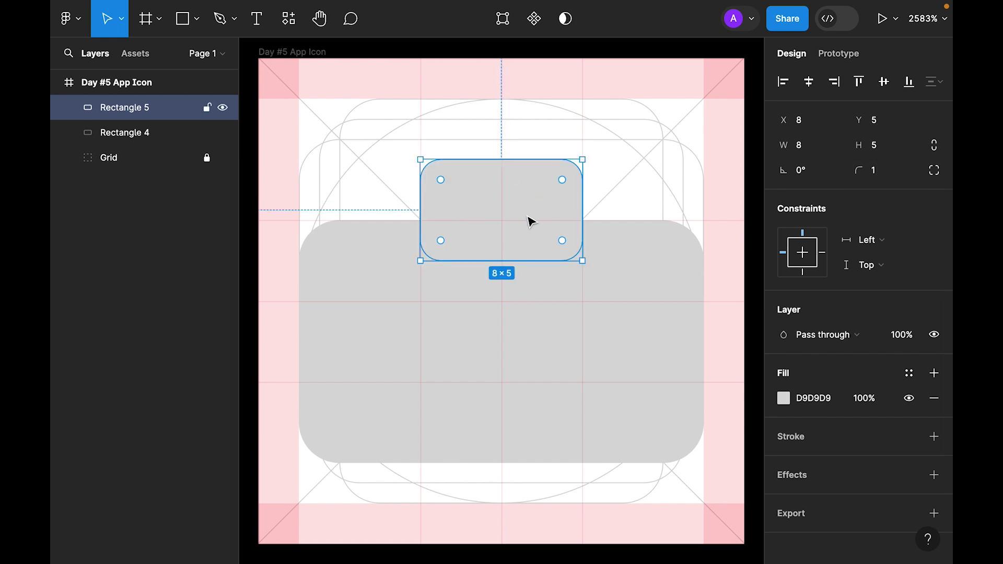
drag(514, 260, 515, 239)
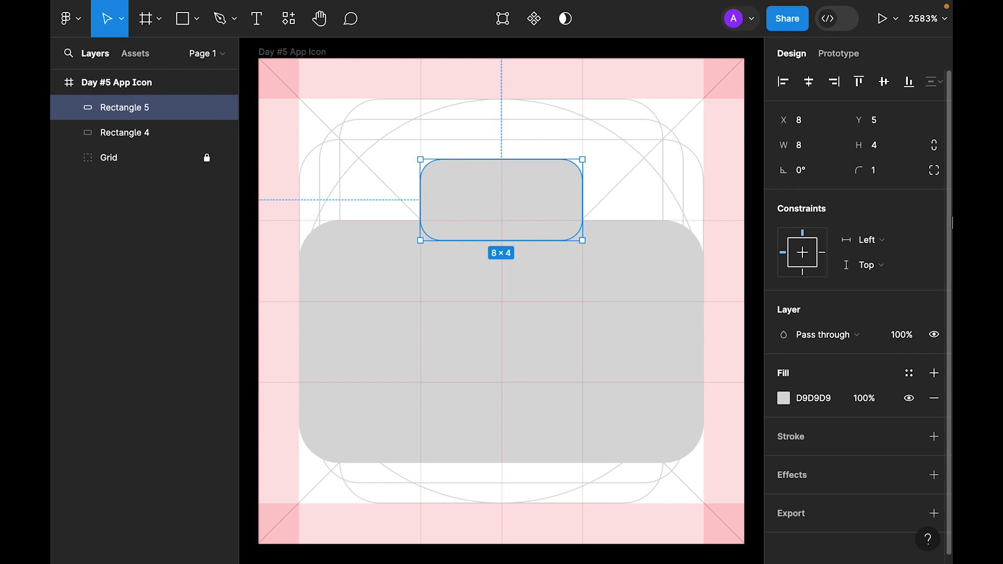
Set the small rectangle's two bottom corners to a radius of 0.
click(935, 170)
click(625, 240)
text(0)
key(Tab)
text(0)
key(Return)
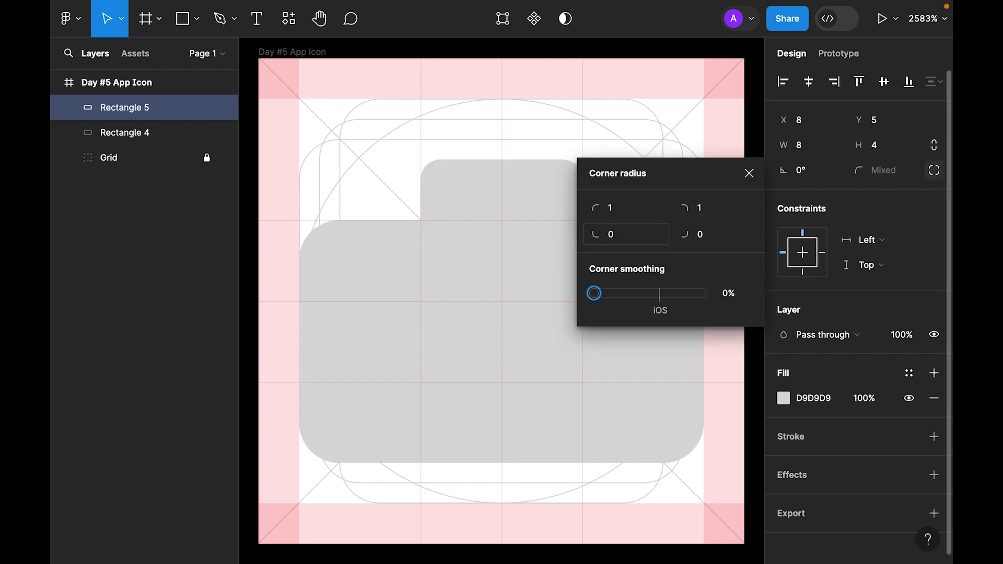
click(750, 173)
key(Escape)
Shorten the small rectangle to a height of 3 so that its bottom edge meets the large rectangle.
click(491, 213)
drag(497, 240, 497, 220)
mouse_move(510, 158)
mouse_down()
mouse_move(509, 179)
mouse_move(514, 166)
mouse_up()
key(Escape)
click(518, 193)
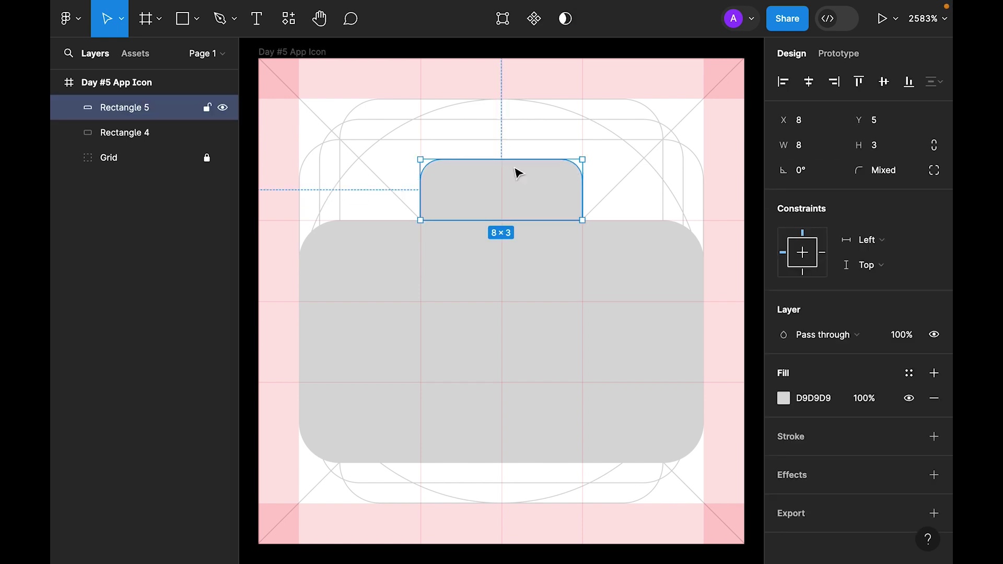
key(Escape)
Reshape the small rectangle into a trapezoid, moving its top corners inward to X 9 and 15 and its bottom corners outward to X 7 and 17.
double_click(531, 181)
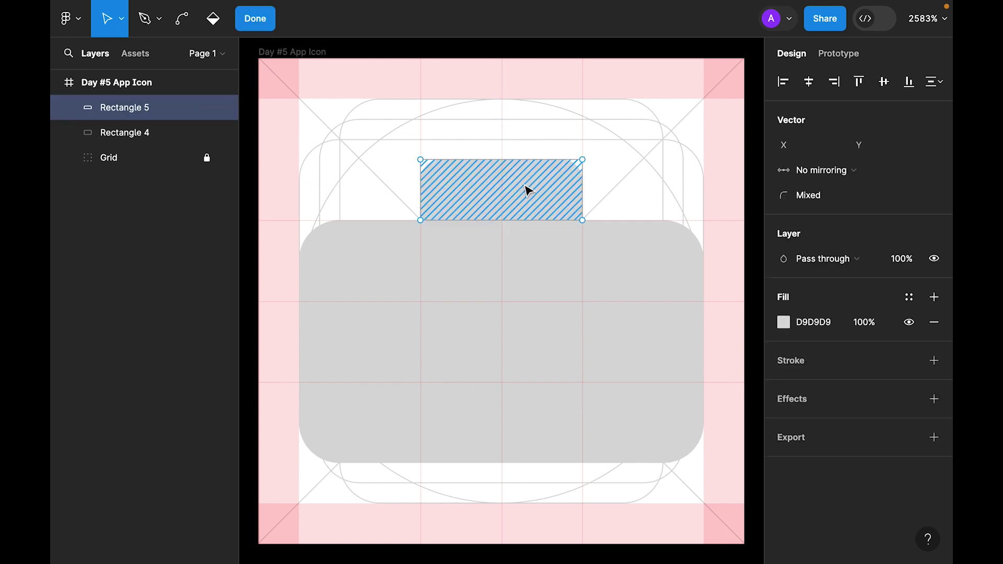
click(409, 179)
drag(397, 123, 475, 179)
key(Right)
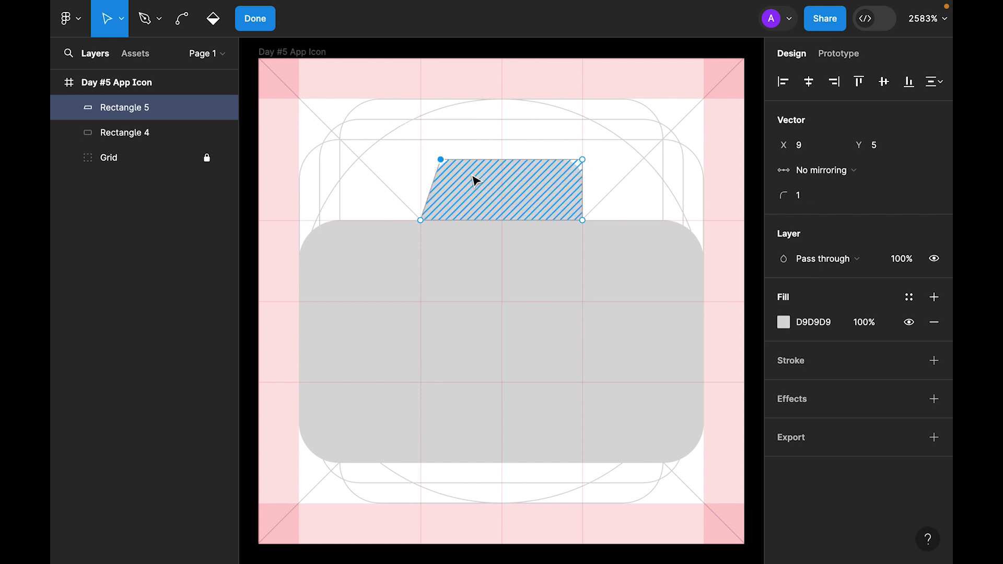
drag(648, 137, 524, 166)
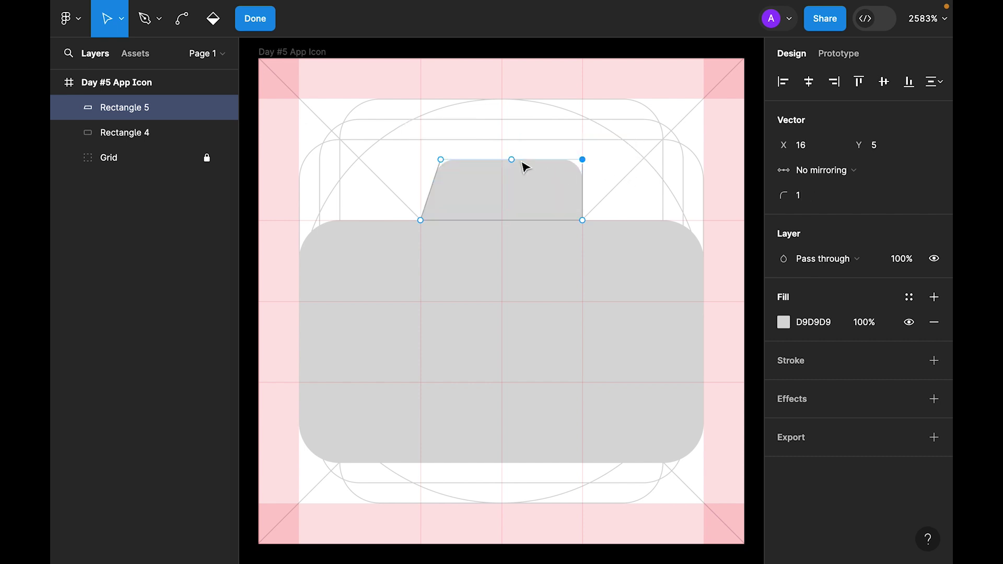
key(Left)
drag(393, 193, 428, 233)
key(Left)
drag(643, 200, 540, 255)
key(Right)
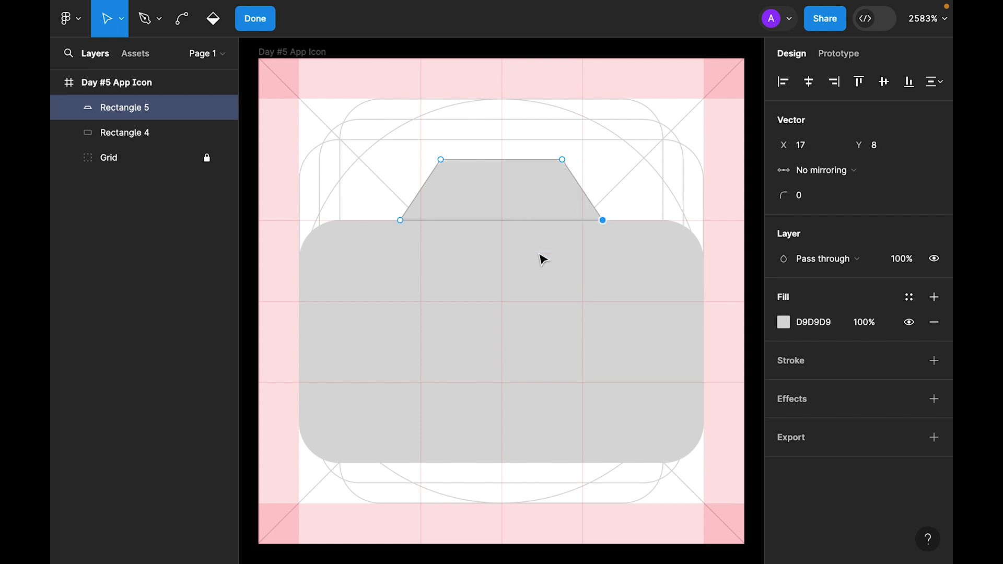
Bend the trapezoid's two bottom corners with horizontal handles so that its sides curve smoothly into the large rectangle's top edge.
click(613, 177)
click(604, 221)
click(187, 26)
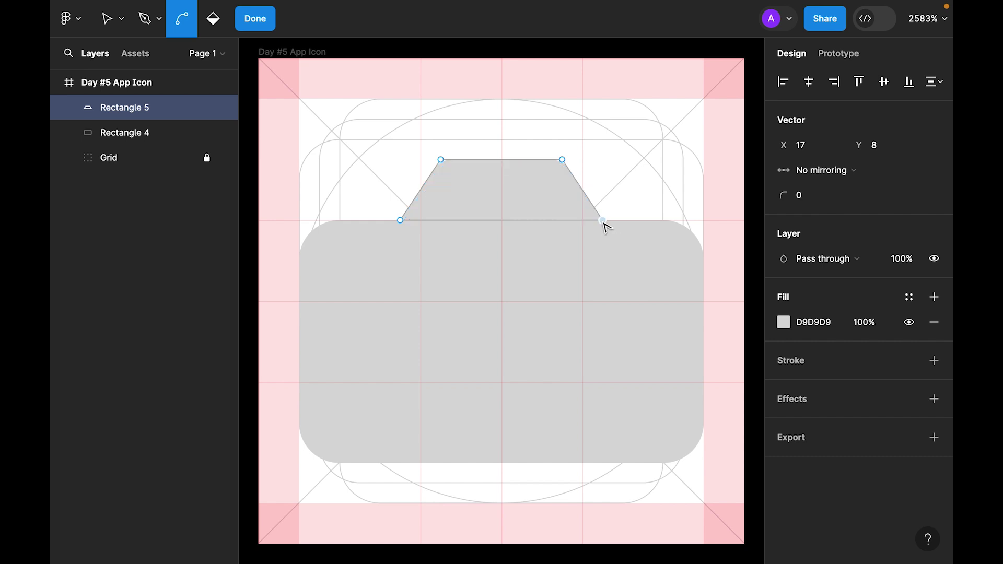
drag(606, 226, 584, 225)
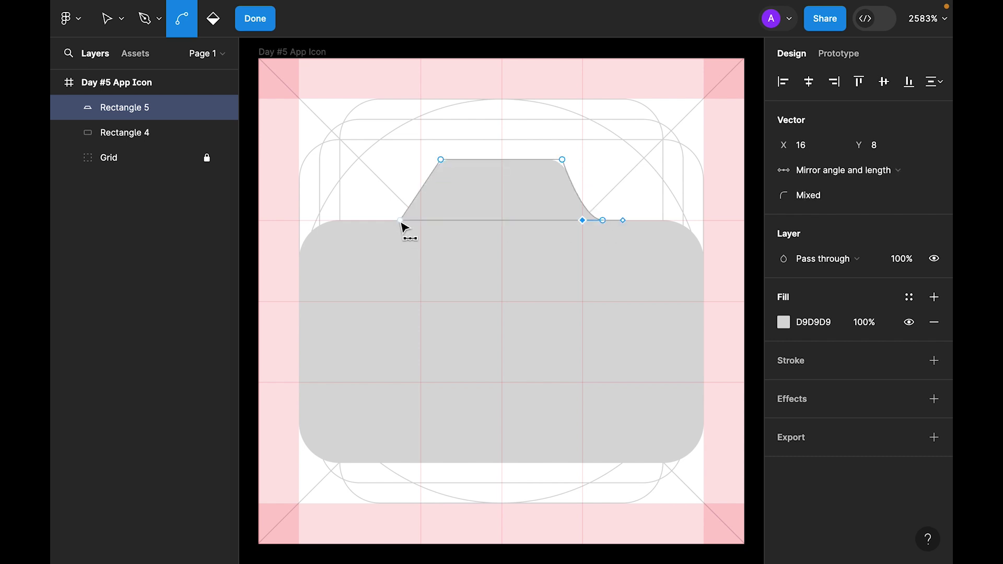
drag(401, 224, 424, 229)
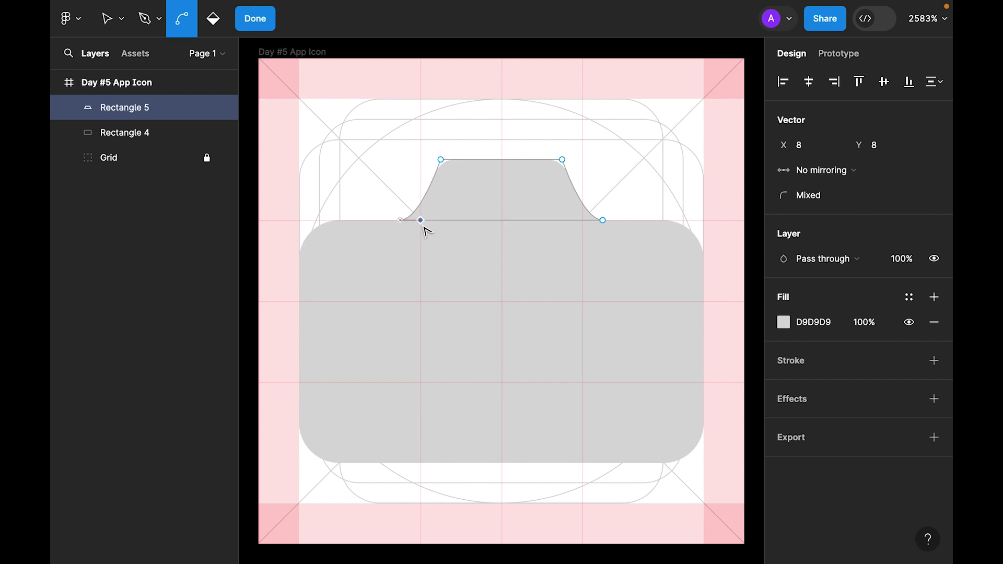
key(Escape)
Narrow the curved top shape from both sides to a width of 8 at X 8.
key(ctrl+equal)
drag(629, 168, 604, 173)
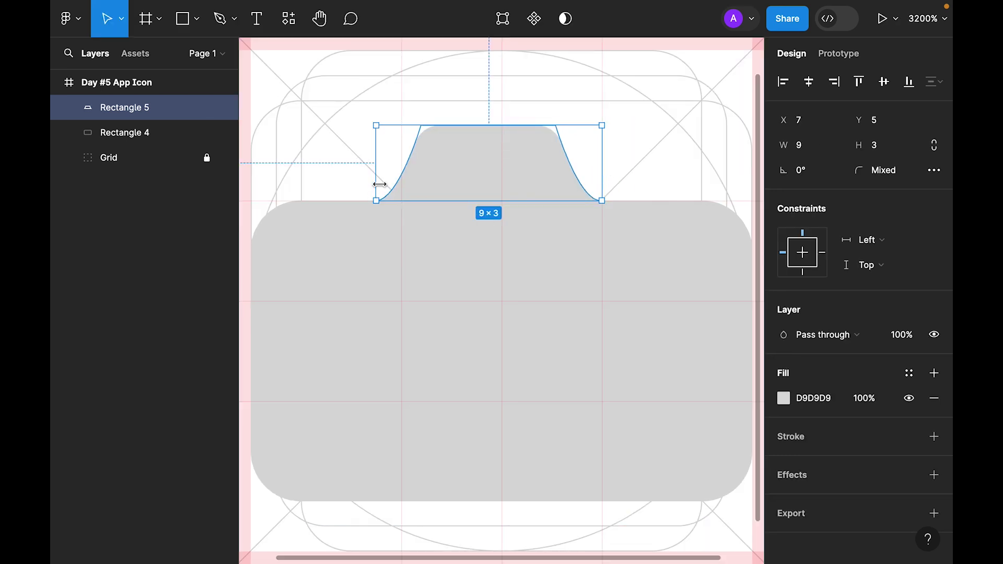
drag(376, 184, 401, 183)
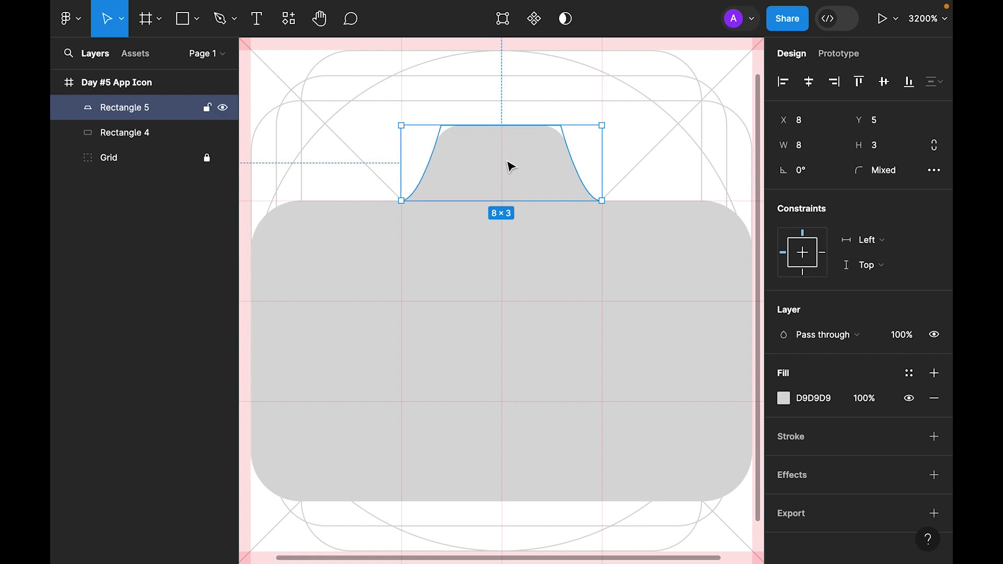
Merge the curved top shape and the large rounded rectangle into one camera body with a Union.
shift+click(543, 271)
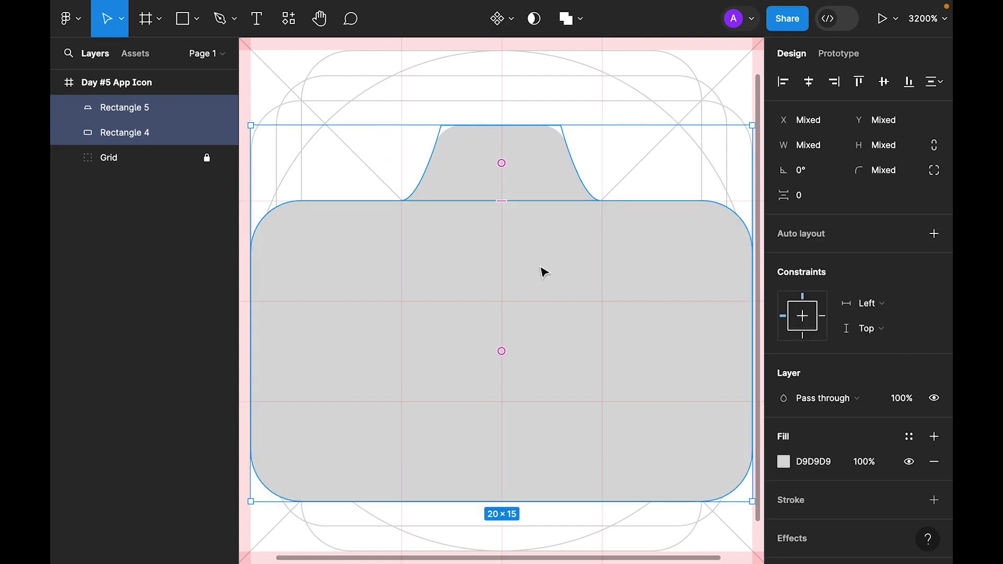
click(566, 18)
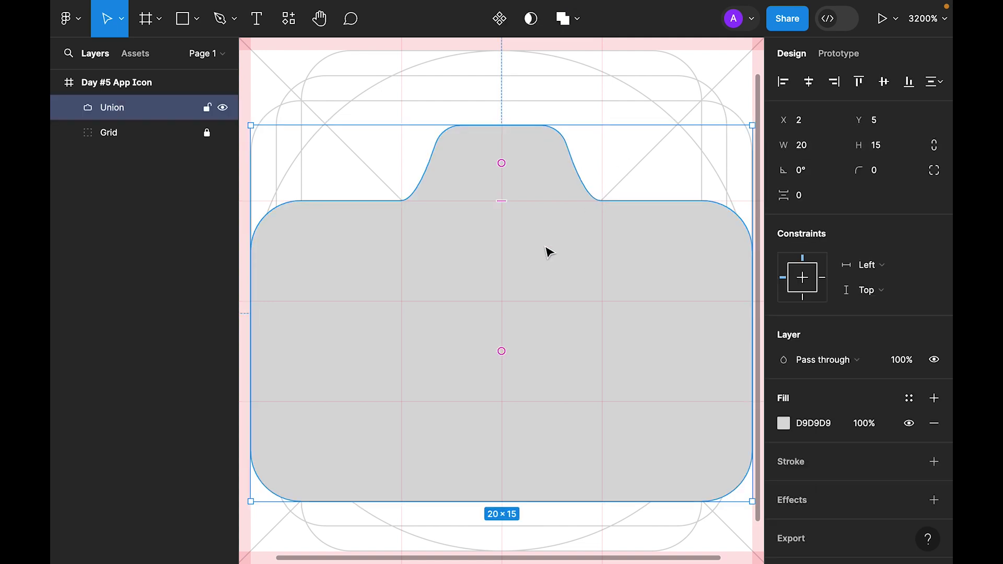
click(577, 19)
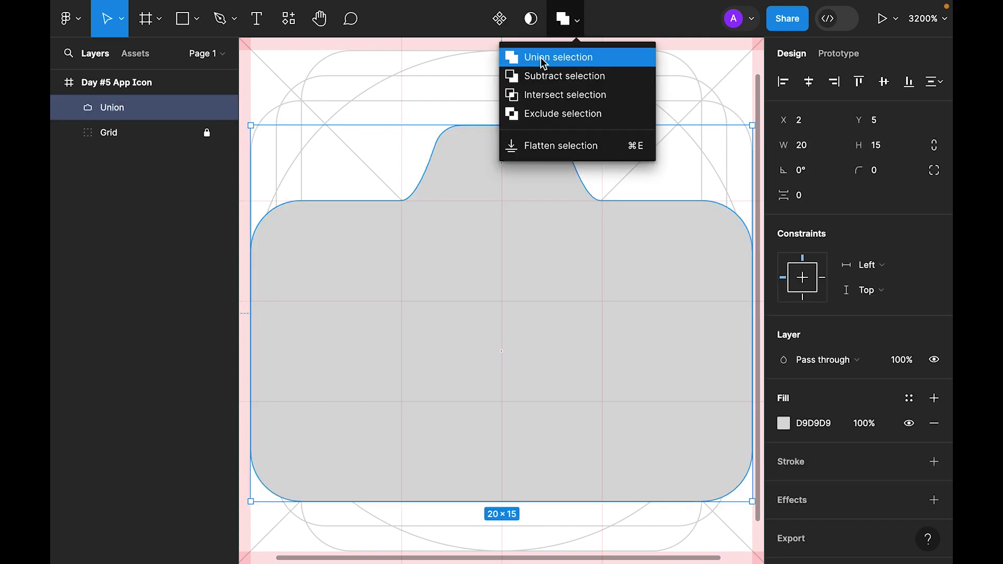
click(656, 186)
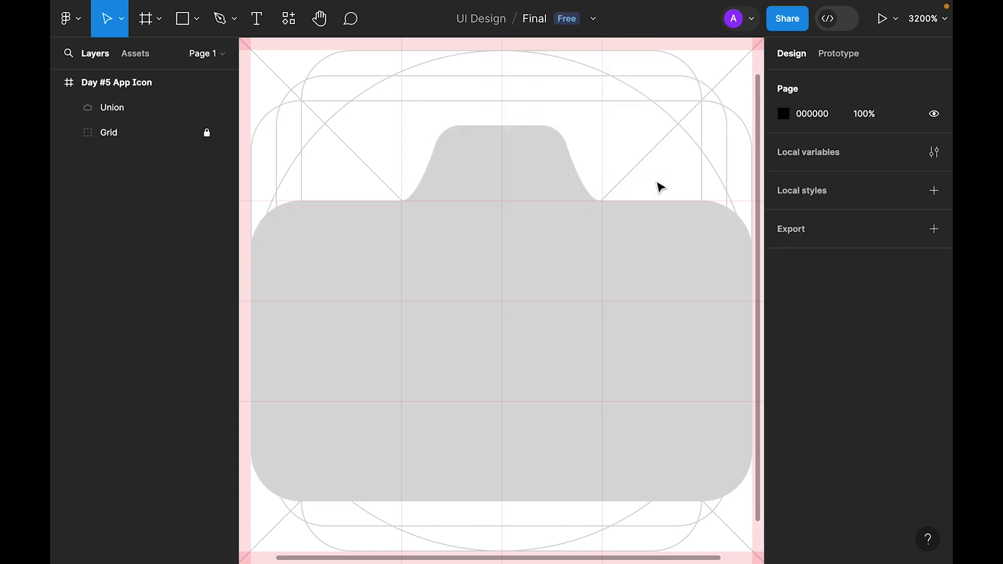
Draw an 8 × 8 circle at X 8, Y 10 on the camera body and fill it with the white sampled from the background.
click(194, 20)
click(179, 114)
mouse_move(501, 326)
mouse_down()
mouse_move(628, 427)
mouse_move(609, 406)
mouse_up()
drag(548, 329, 549, 354)
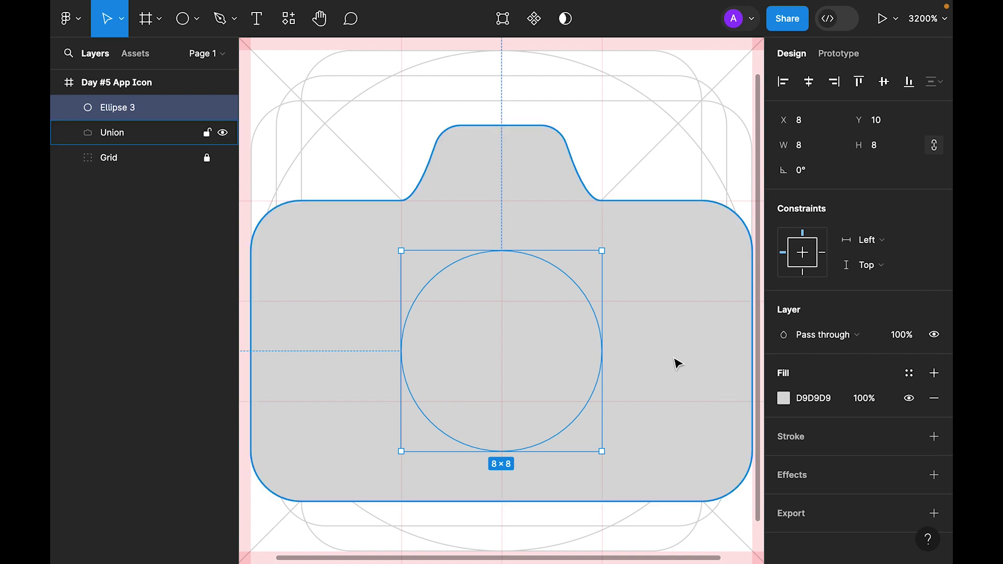
key(i)
click(650, 186)
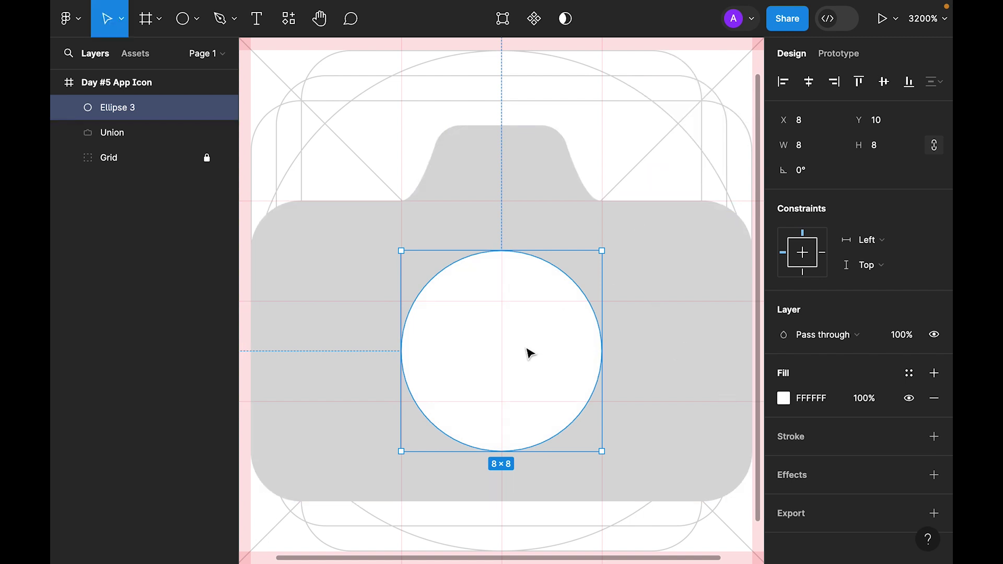
Duplicate the white circle, shrink the copy concentrically to 6 × 6, and fill it with the camera body's grey.
click(529, 348)
key(ctrl+d)
drag(603, 252, 577, 281)
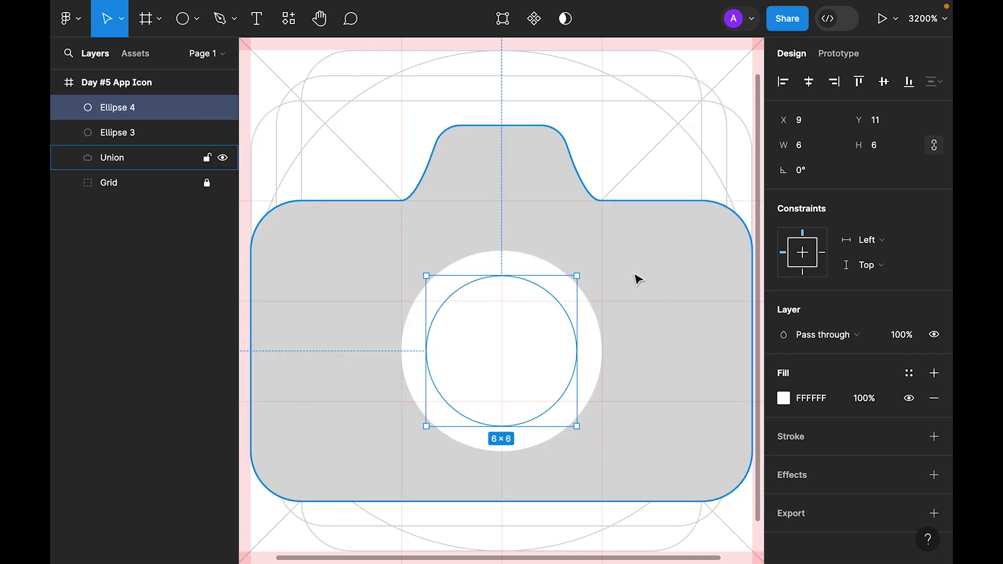
key(i)
click(642, 259)
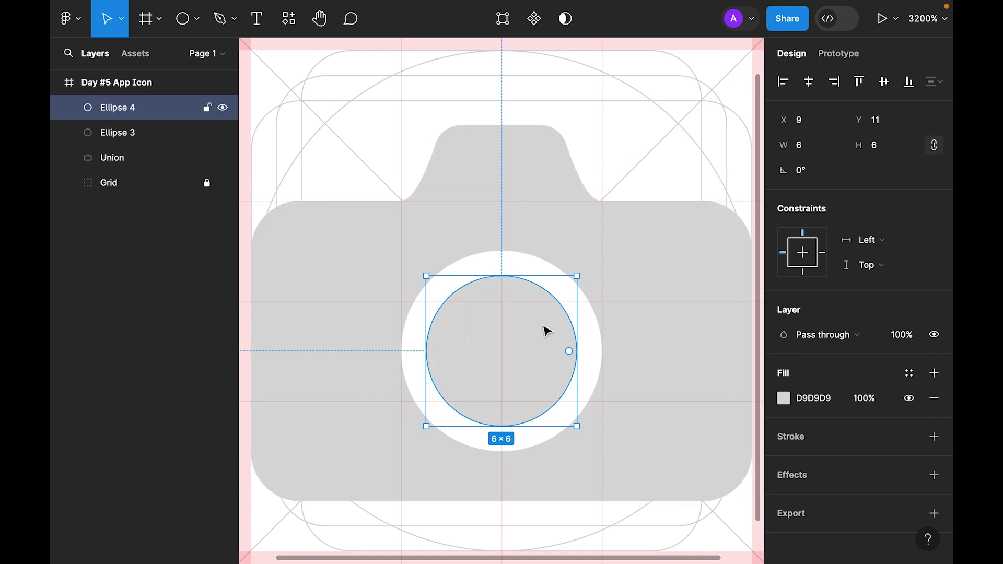
key(ctrl+d)
key(Right)
key(Down)
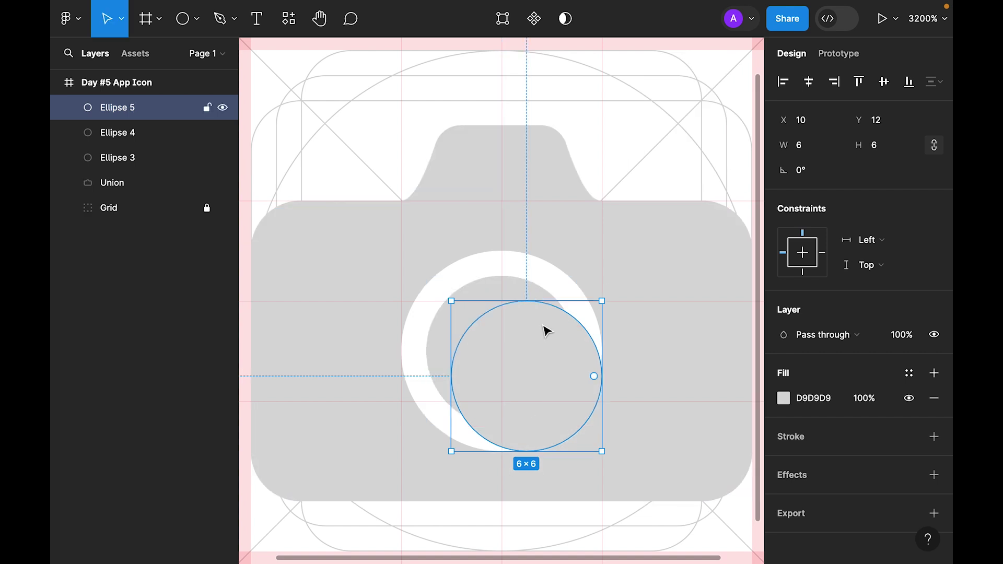
key(ctrl+z)
key(ctrl+z)
key(ctrl+z)
Duplicate the 6 × 6 circle, shrink the copy concentrically to 4 × 4, and fill it with the white of the outer ring.
key(ctrl+d)
key(alt)
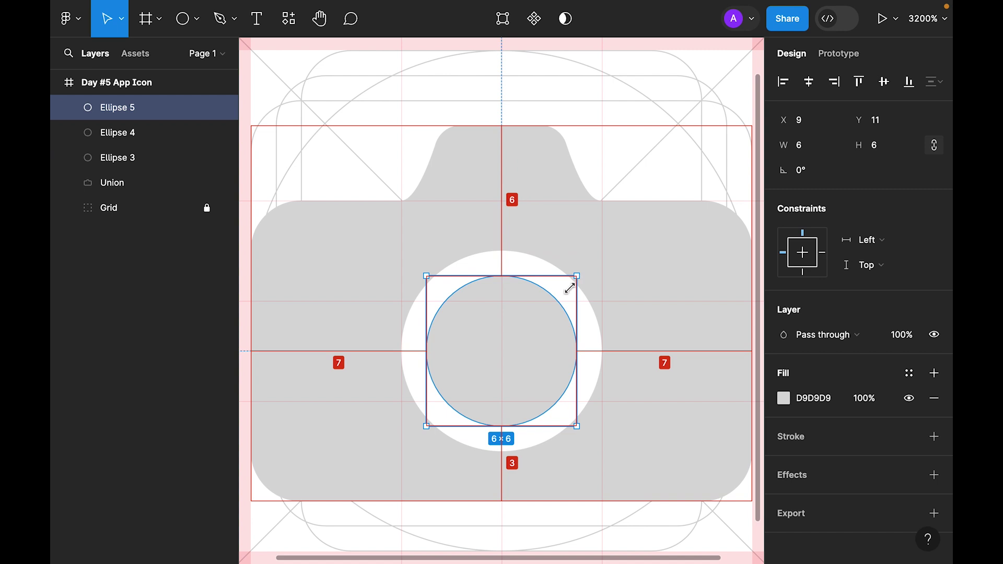
drag(570, 288, 555, 305)
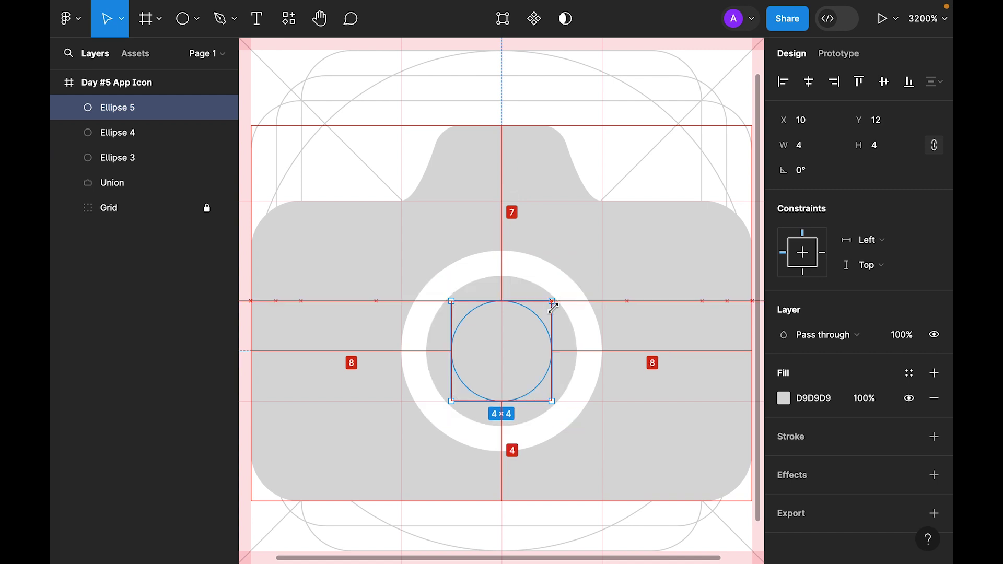
key(i)
click(575, 285)
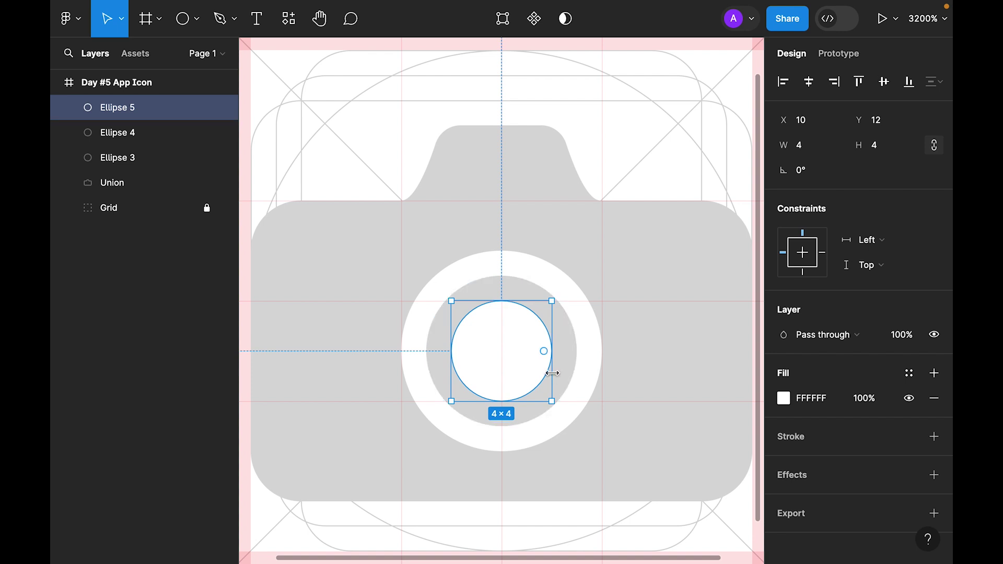
Duplicate the 4 × 4 circle, shrink the copy to 2 × 2 at the lens centre, and fill it with the camera body's grey.
key(ctrl+d)
key(Right)
drag(548, 385, 524, 355)
drag(553, 300, 531, 329)
key(i)
click(599, 204)
click(634, 140)
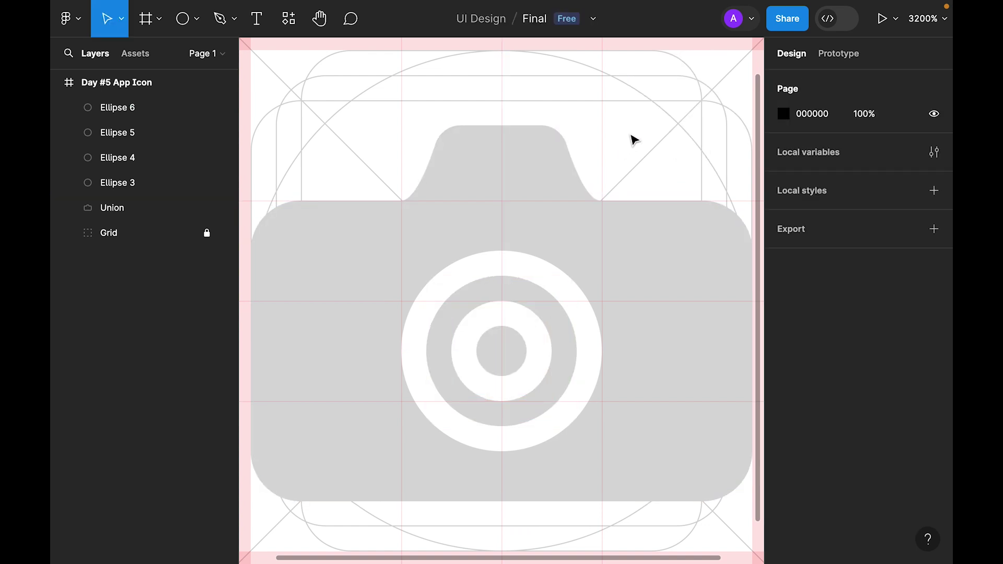
Copy the innermost circle to X 15, Y 9 above the lens, shrink it to 1 × 1, and fill it with white.
key(shift+1)
click(504, 352)
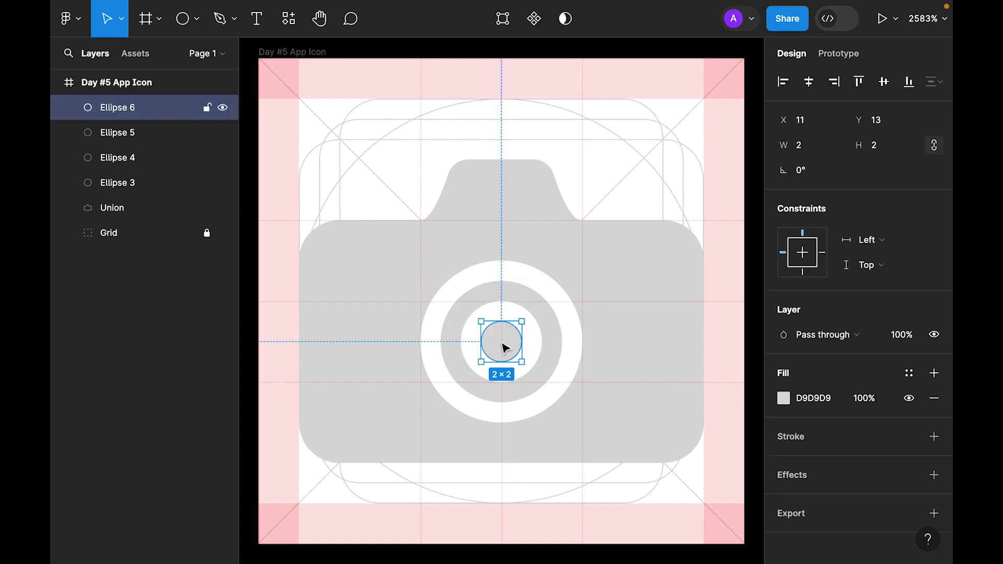
drag(508, 344, 586, 240)
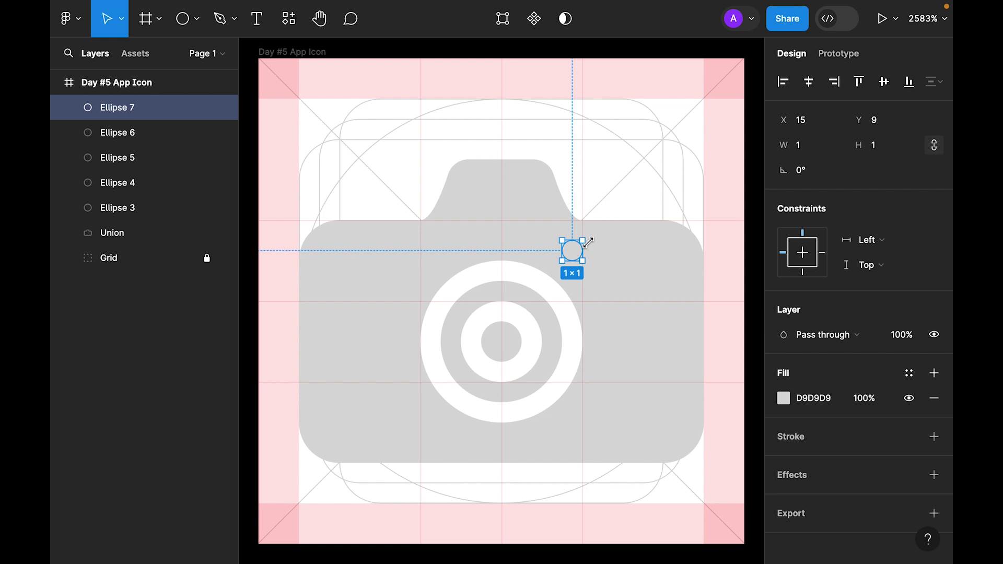
key(i)
click(604, 170)
click(756, 212)
key(shift+2)
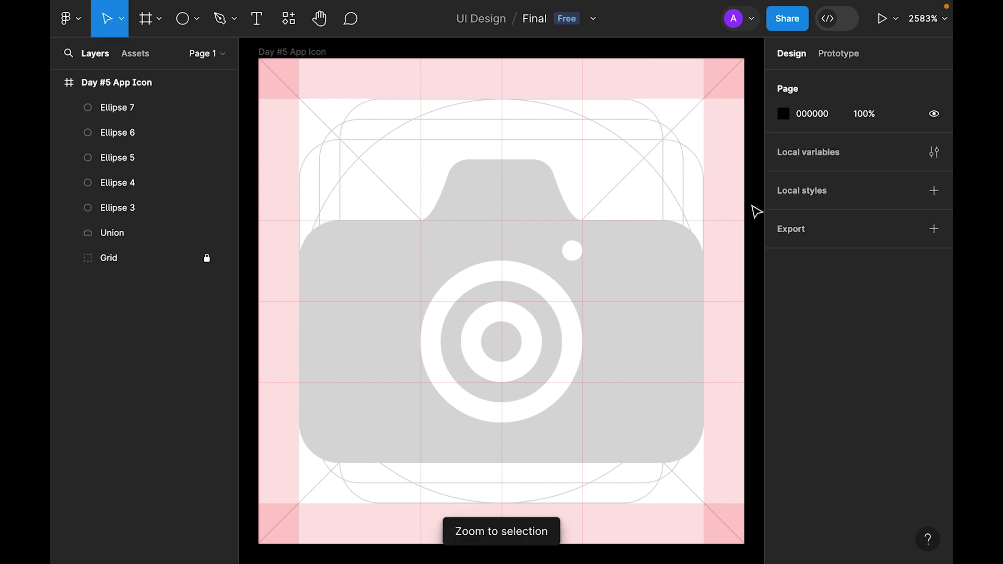
Set the camera body's fill color to 40C9FF.
click(668, 323)
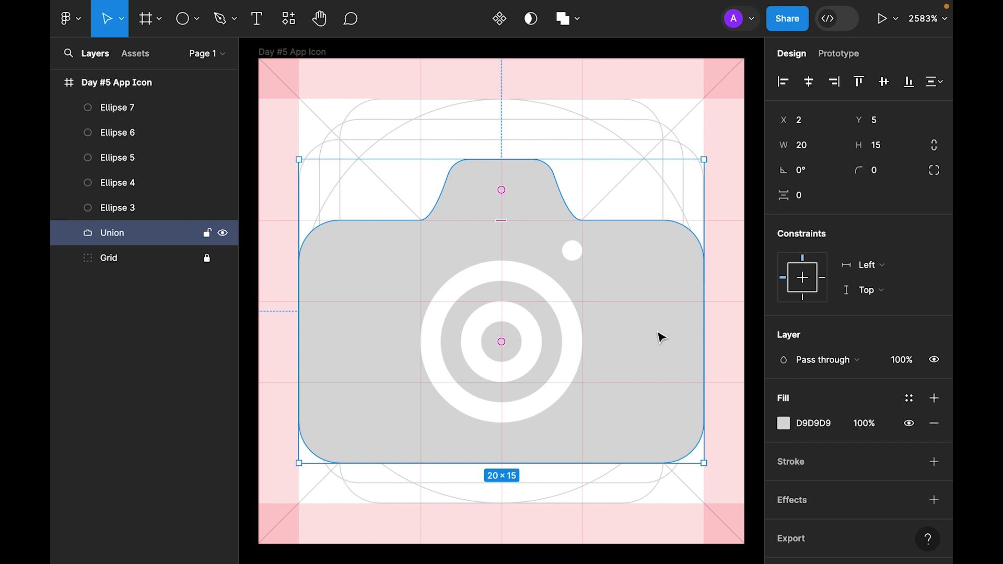
click(809, 421)
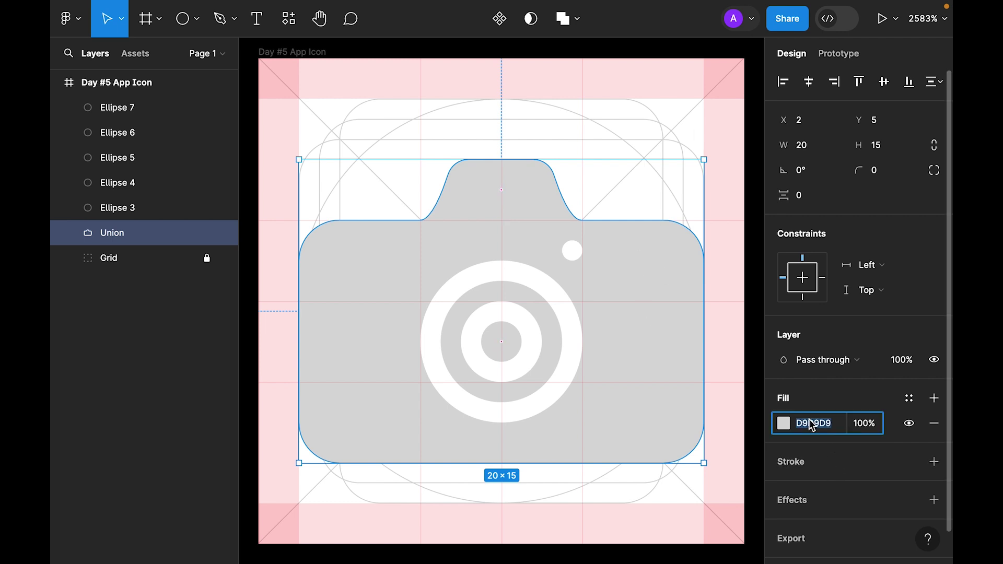
text(40a9ff)
key(Return)
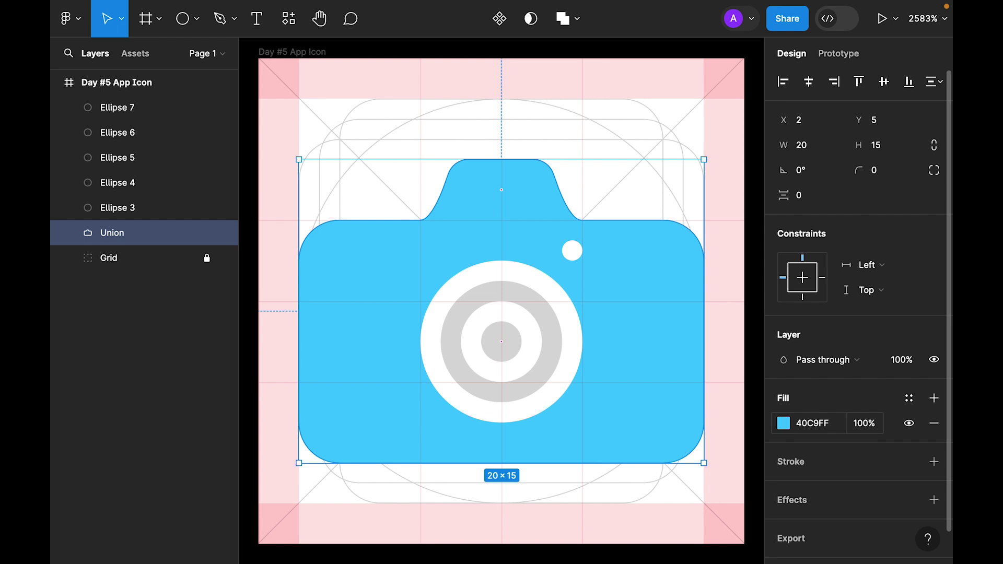
Change the camera body's fill to a linear gradient whose end stop is E81CFF at 100% opacity.
click(783, 423)
click(616, 86)
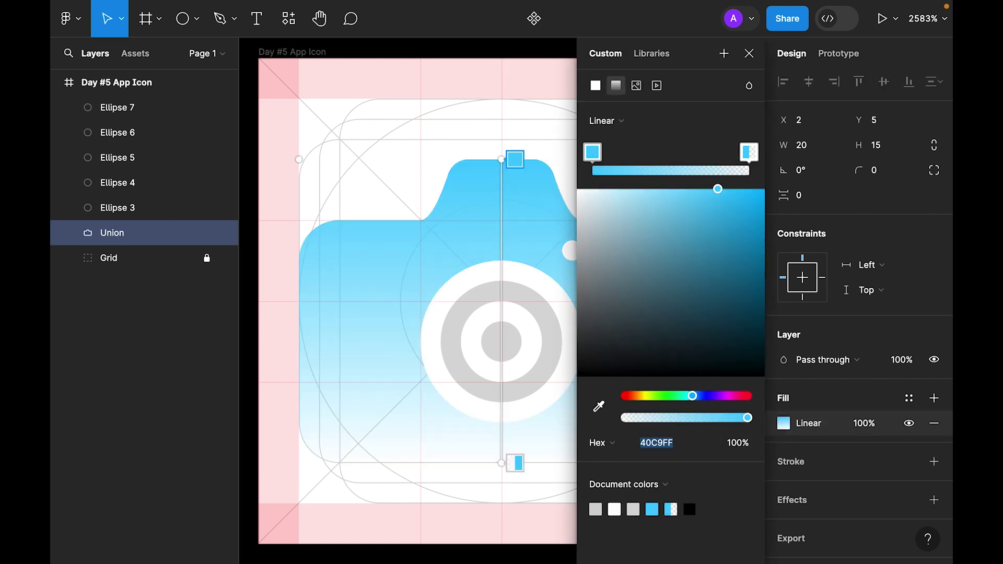
click(750, 152)
click(667, 444)
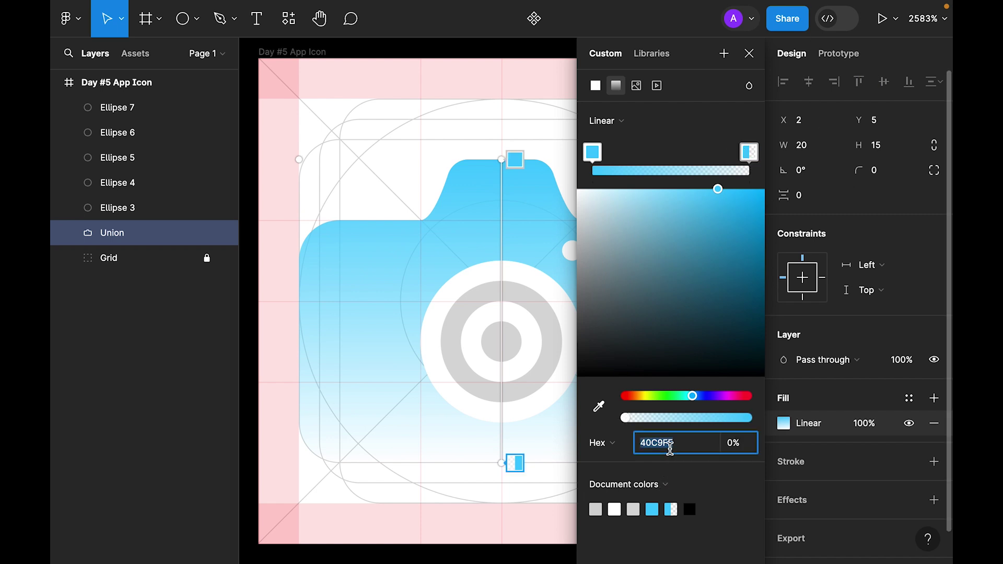
text(E81CFF)
key(Return)
drag(626, 418, 803, 415)
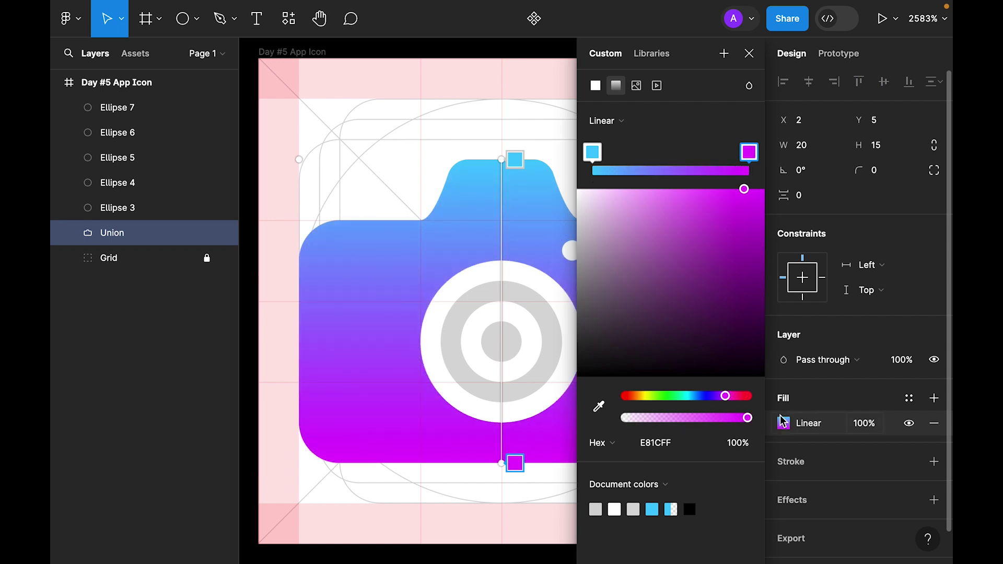
click(749, 54)
Angle the gradient diagonally, starting near the camera body's upper-left corner and ending at its lower-right corner.
key(minus)
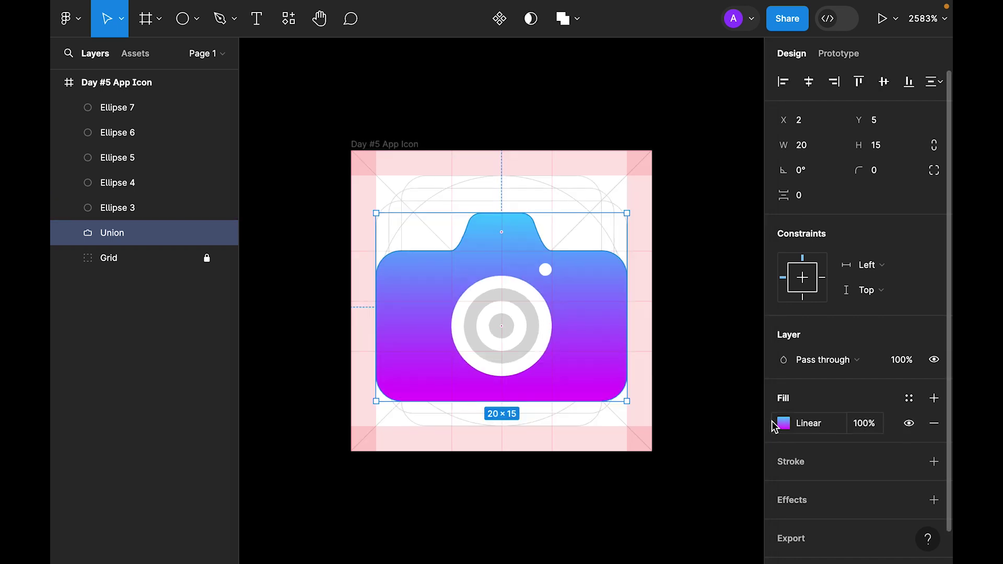
click(782, 424)
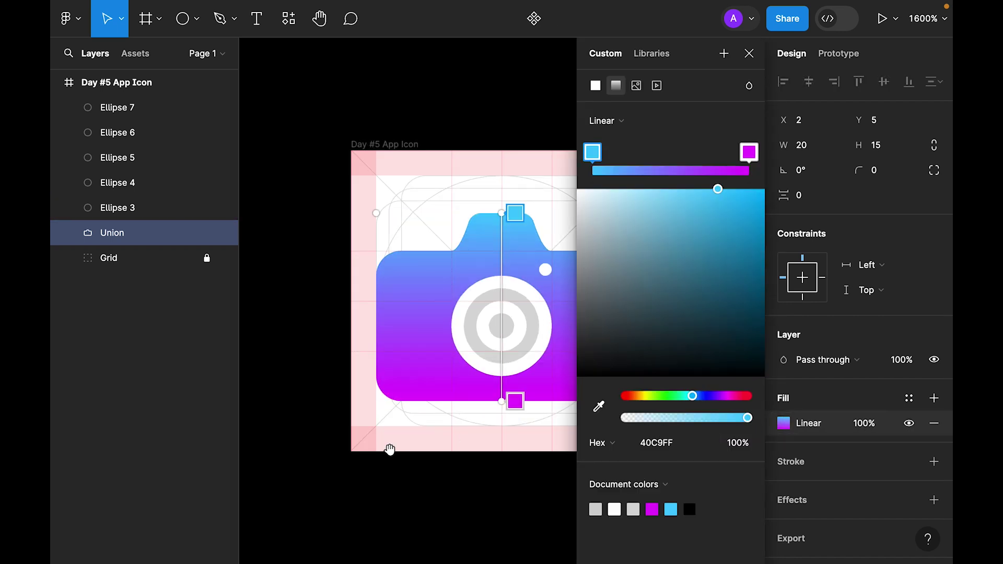
scroll(389, 448, right, 3)
drag(398, 382, 522, 388)
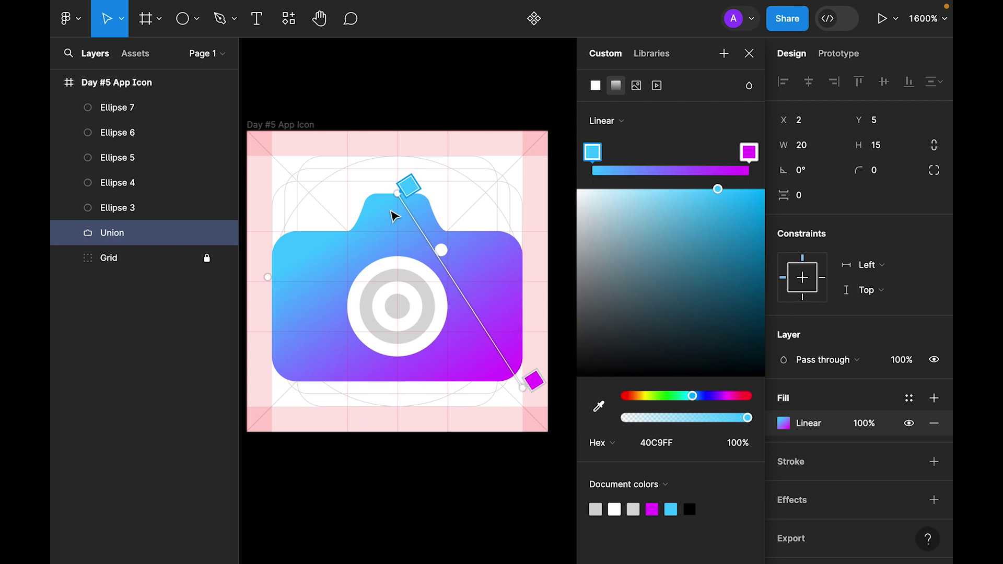
drag(397, 193, 279, 197)
click(528, 528)
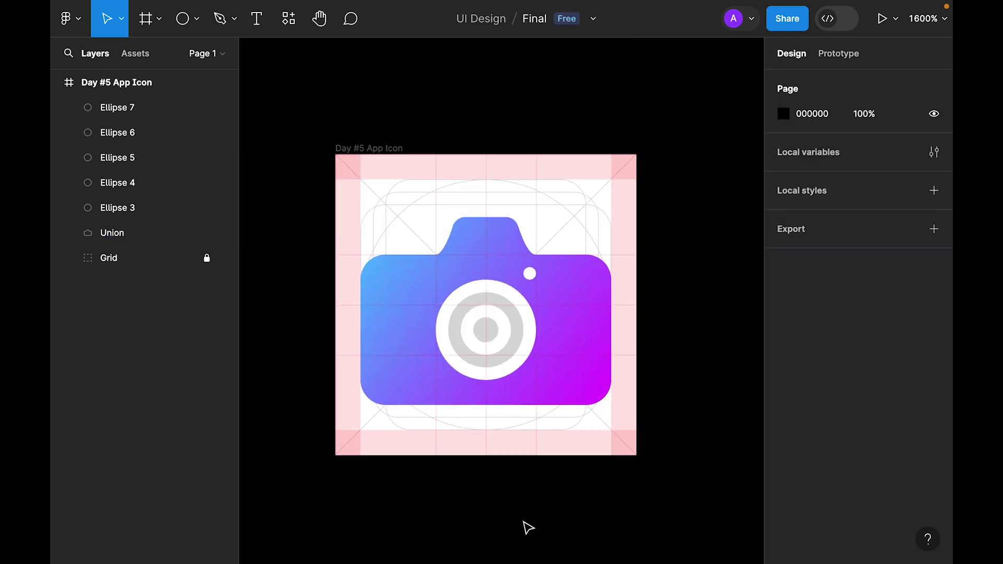
Resize the camera body's raised top section to 10 × 2 at X 7, Y 6.
key(shift+2)
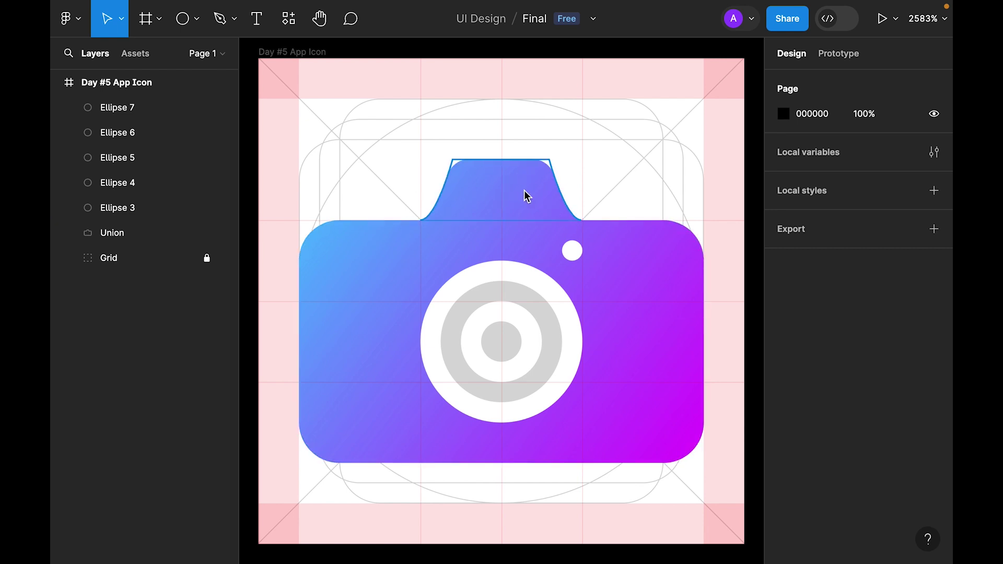
double_click(535, 204)
mouse_move(584, 203)
mouse_down()
mouse_move(627, 203)
mouse_move(588, 195)
mouse_up()
drag(510, 161, 512, 170)
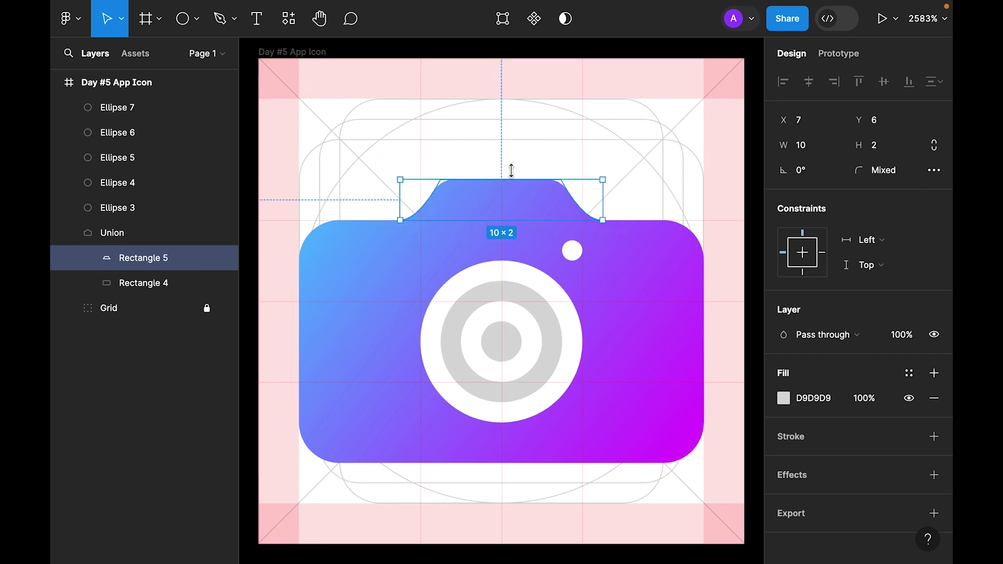
key(shift+2)
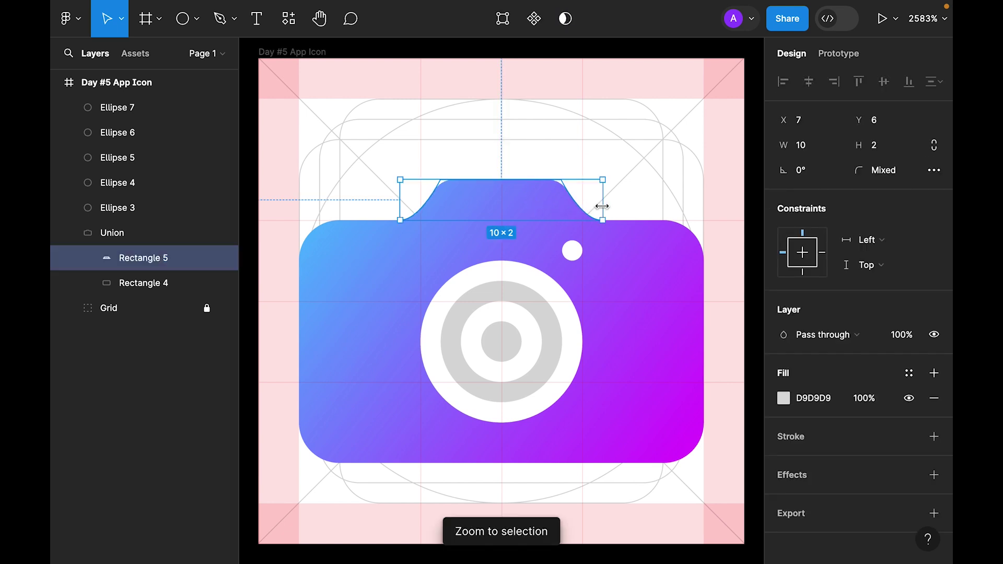
drag(614, 206, 592, 206)
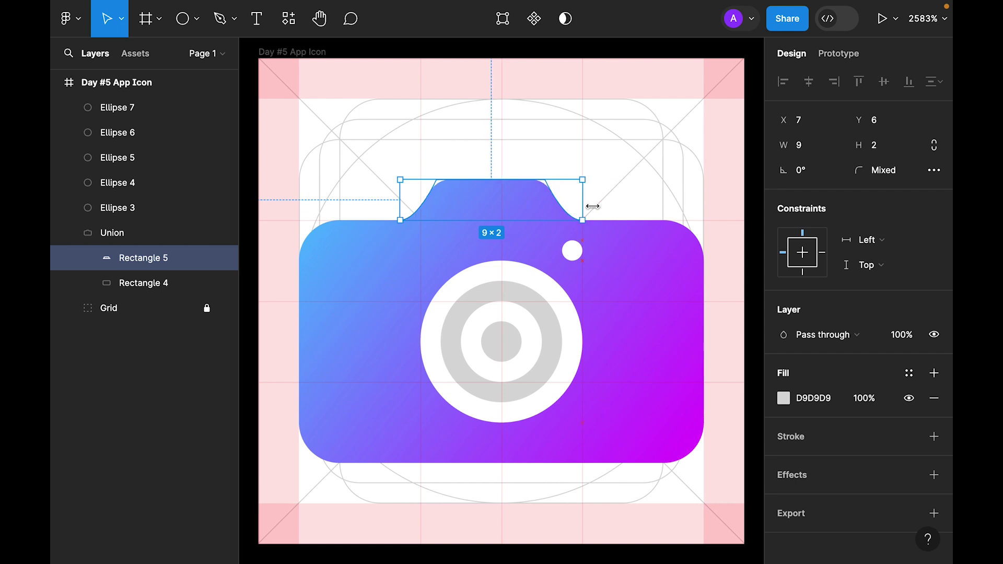
drag(397, 203, 408, 203)
click(544, 127)
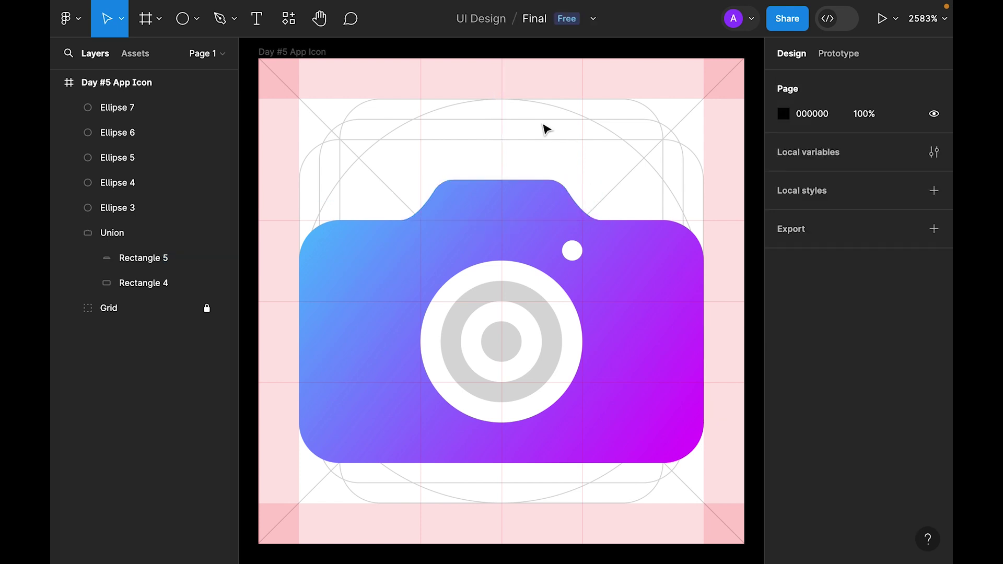
Save the camera body's linear fill as a color style named Gradient.
key(plus)
click(671, 353)
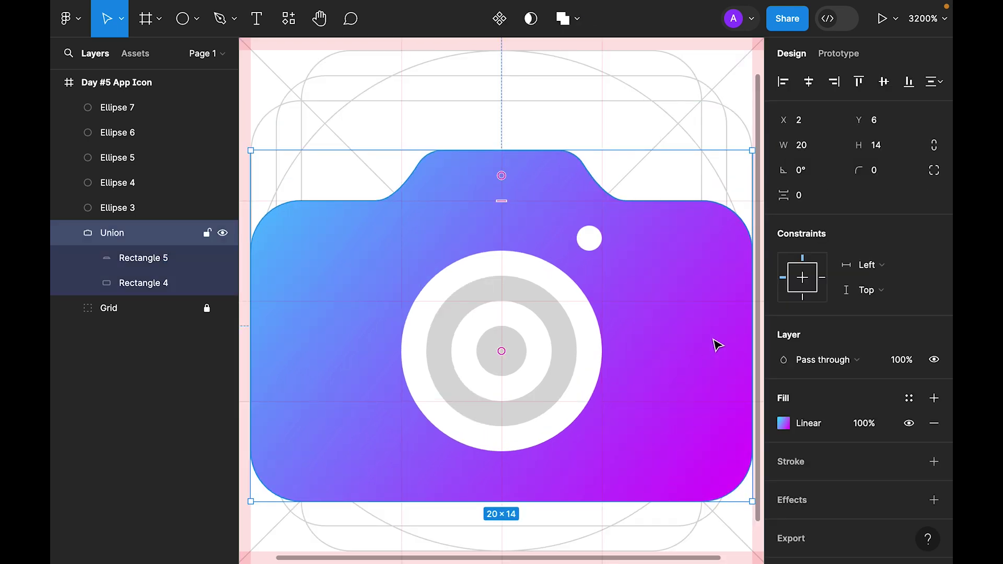
scroll(930, 338, down, 1)
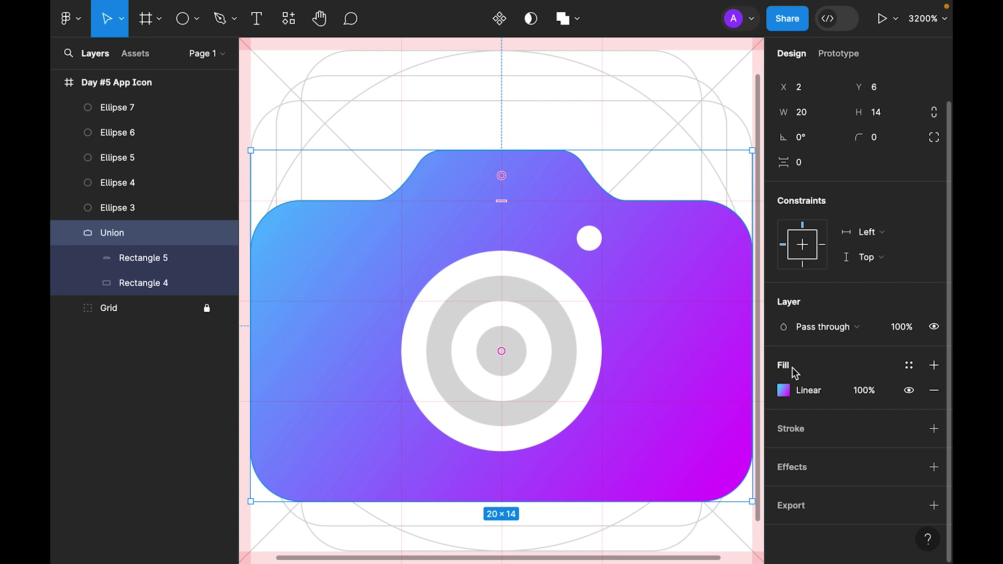
click(910, 366)
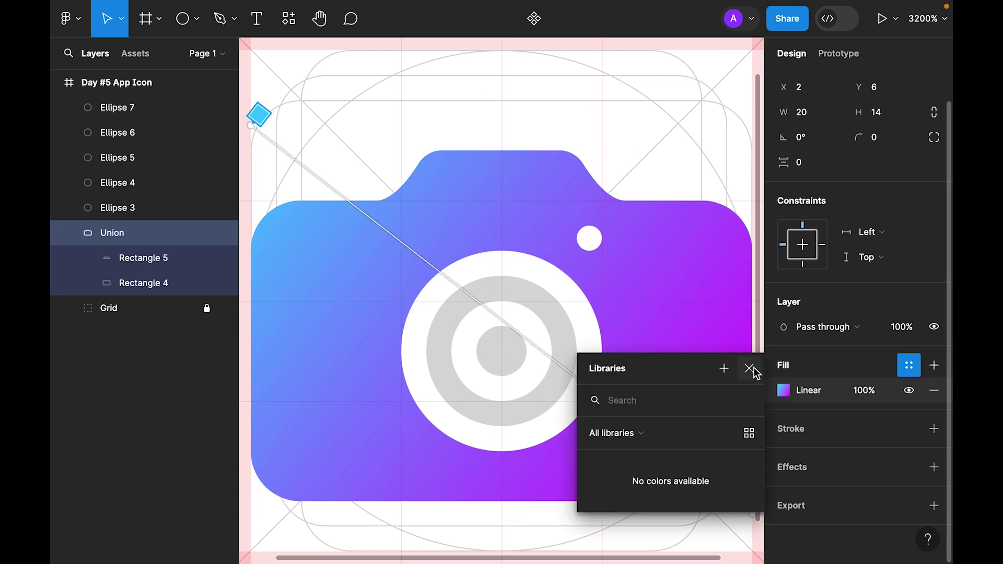
click(726, 369)
text(Gradient)
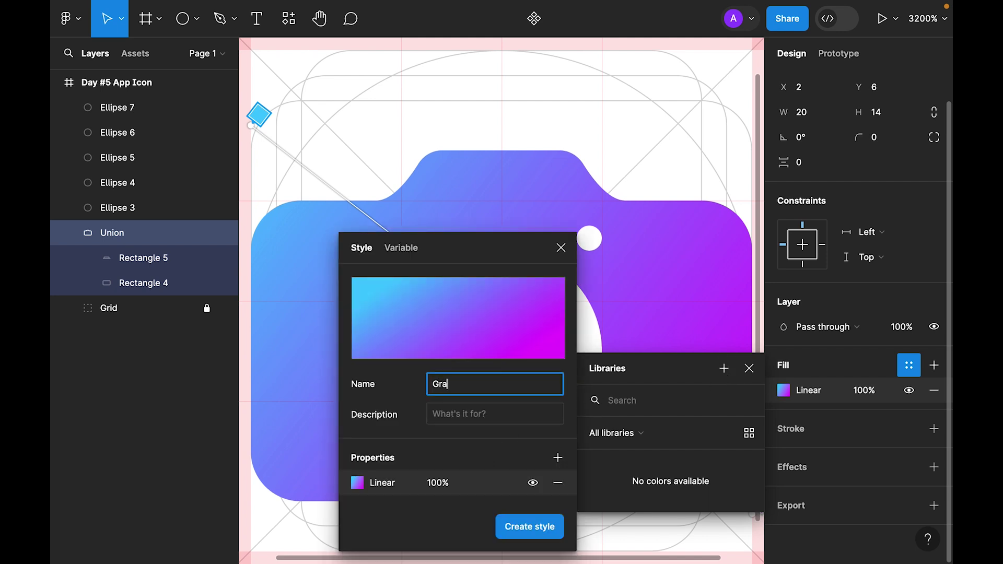
key(Return)
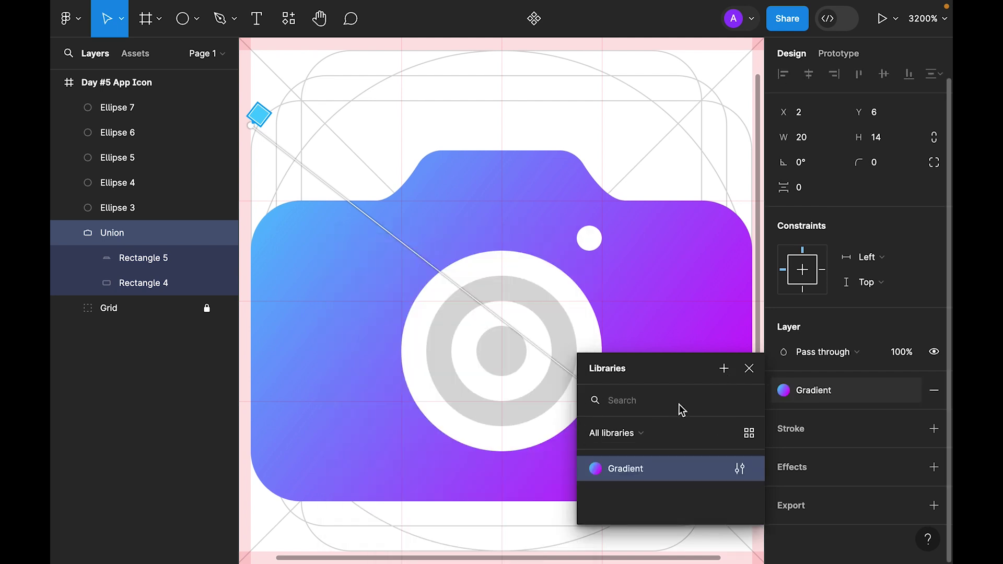
Apply the Gradient color style to the 6 × 6 grey circle of the lens.
click(560, 374)
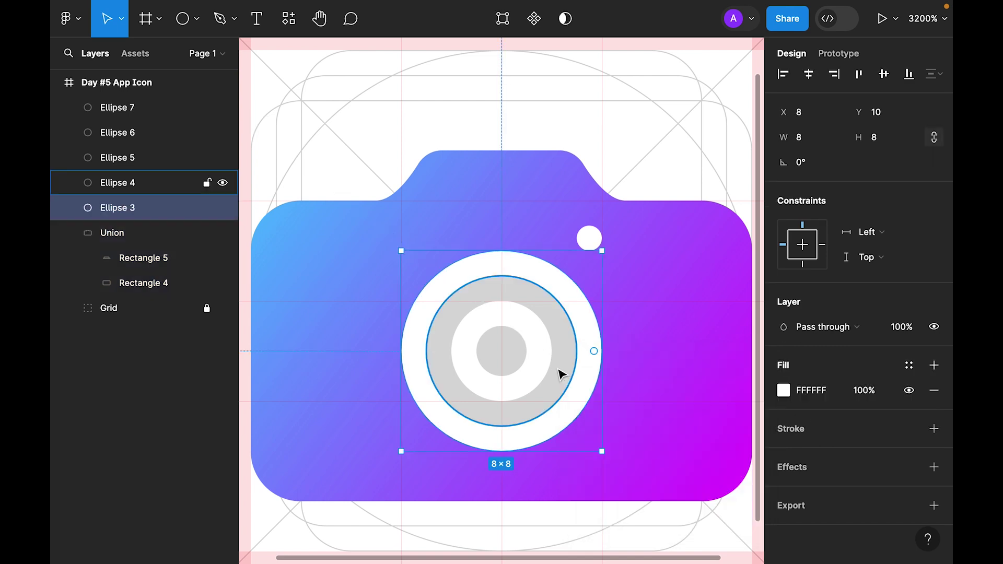
click(559, 374)
click(909, 372)
click(660, 468)
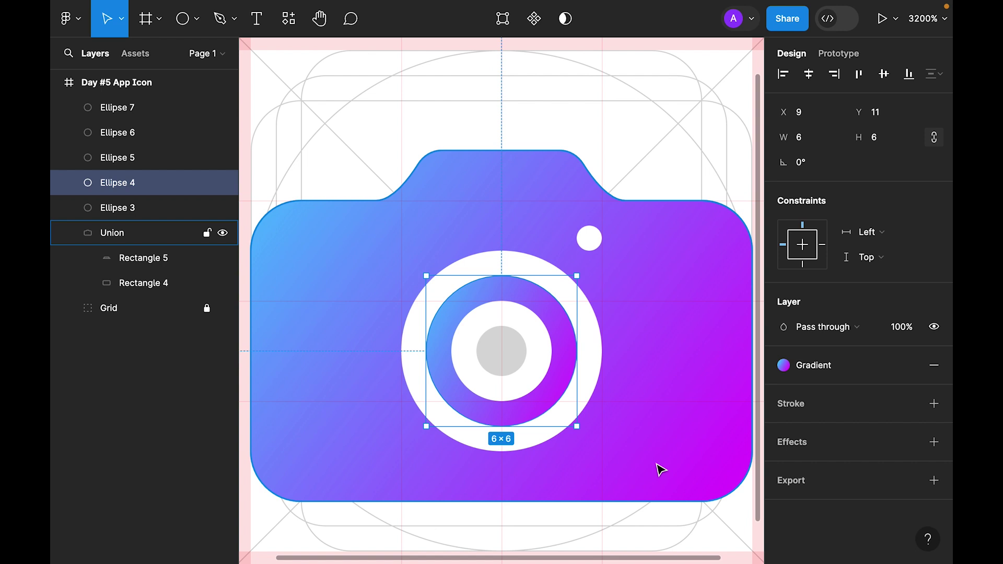
Set the 4 × 4 white lens circle's opacity to 25%.
click(542, 388)
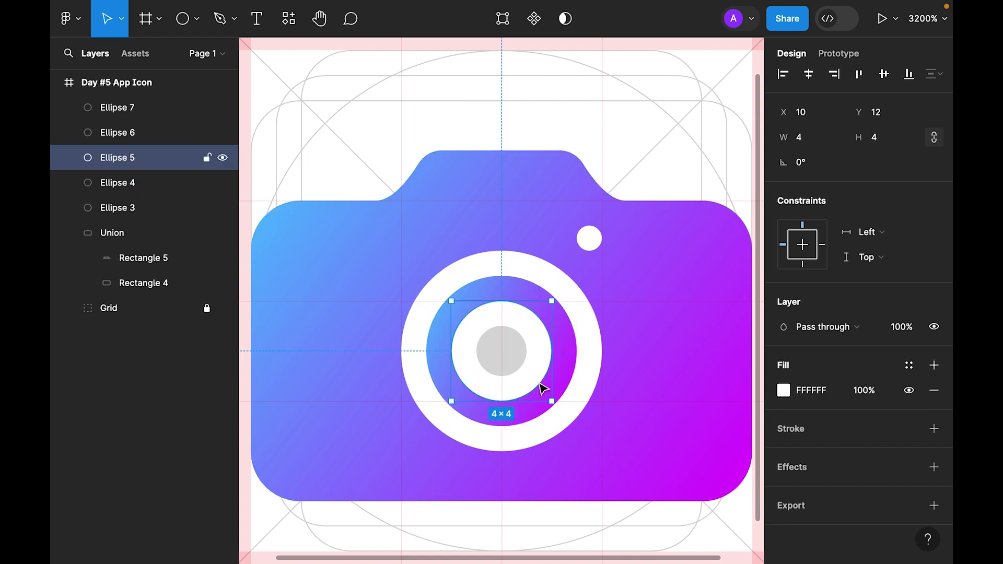
key(2)
key(5)
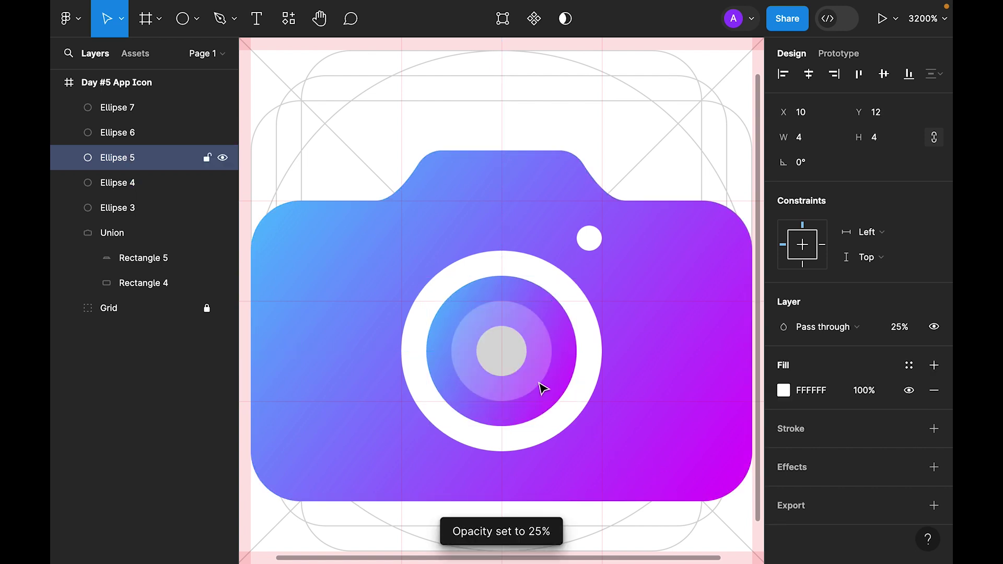
Fill the innermost lens circle with FFFFFF and set its opacity to 75%.
click(493, 360)
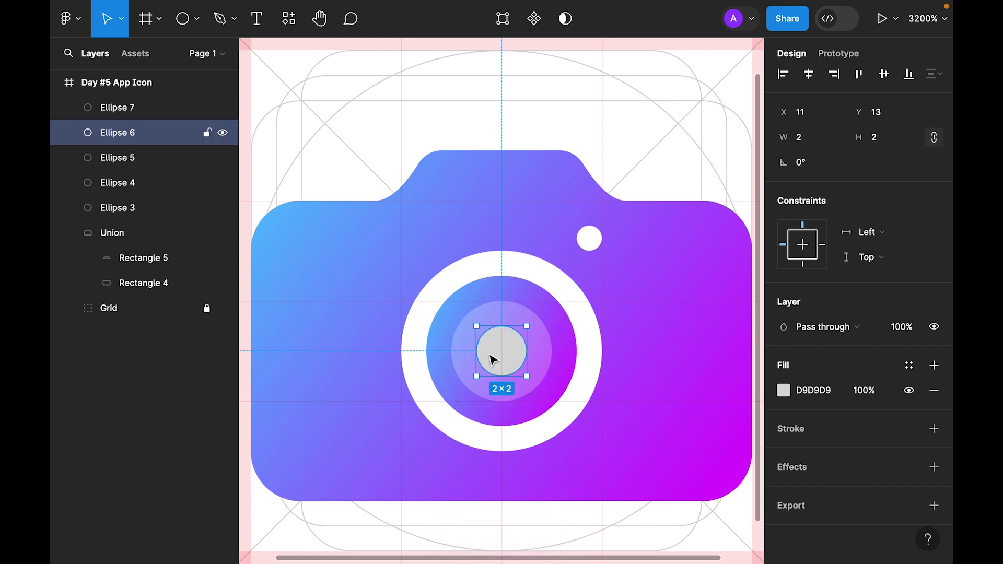
key(0)
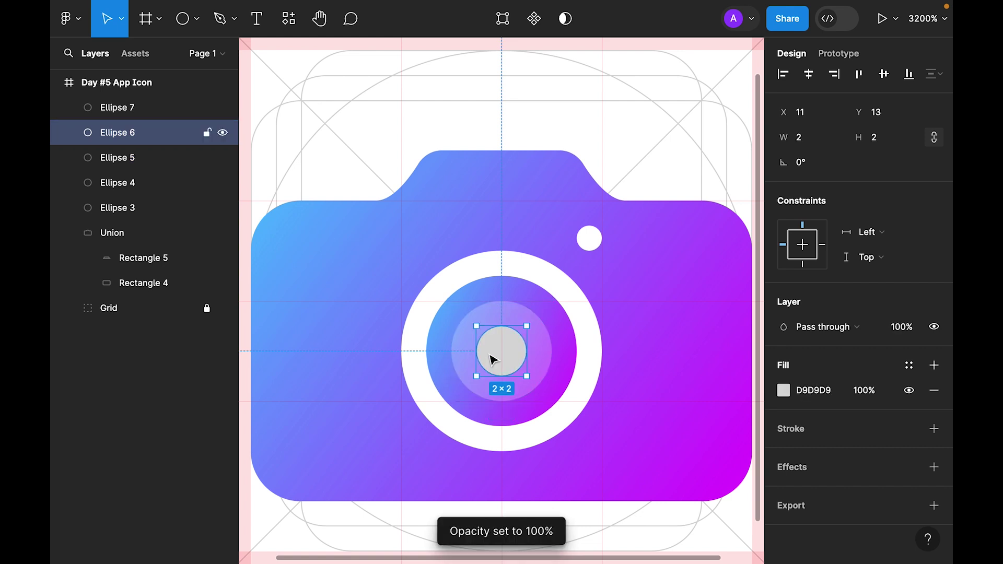
click(783, 391)
text(FFFFFF)
key(Return)
click(749, 111)
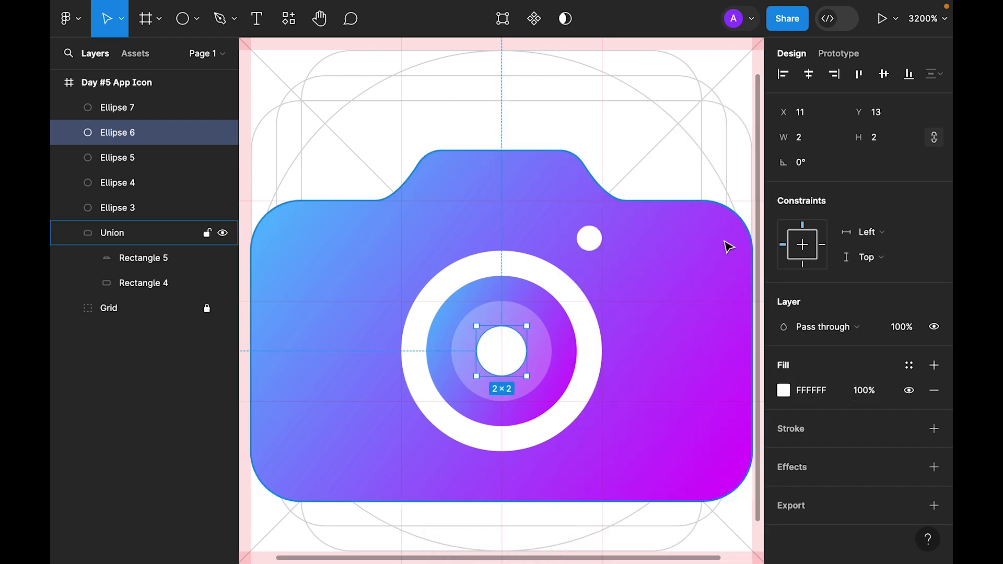
key(7)
key(5)
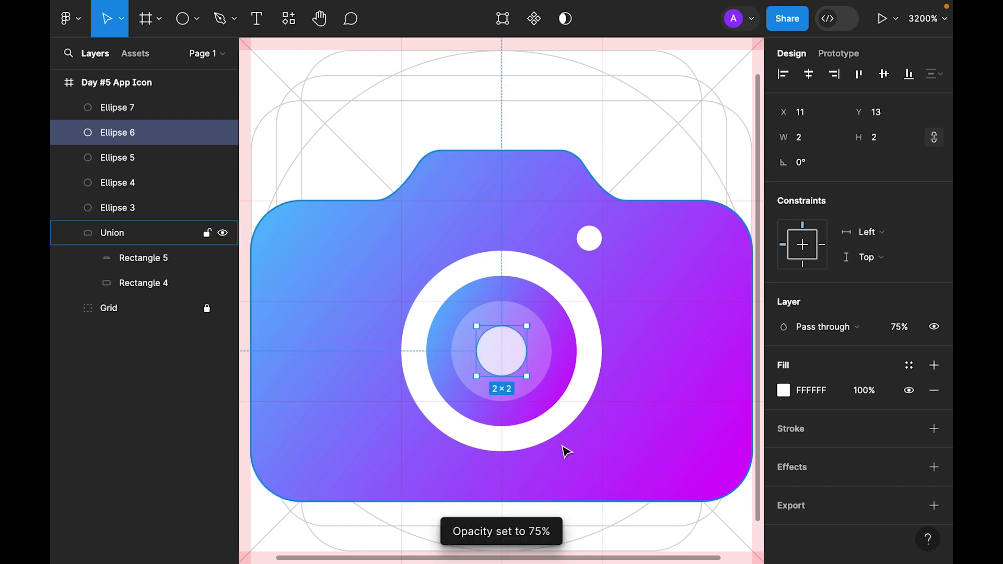
key(Escape)
Reverse the camera body's gradient so it starts near the lower-right corner and ends near the upper-left corner.
key(minus)
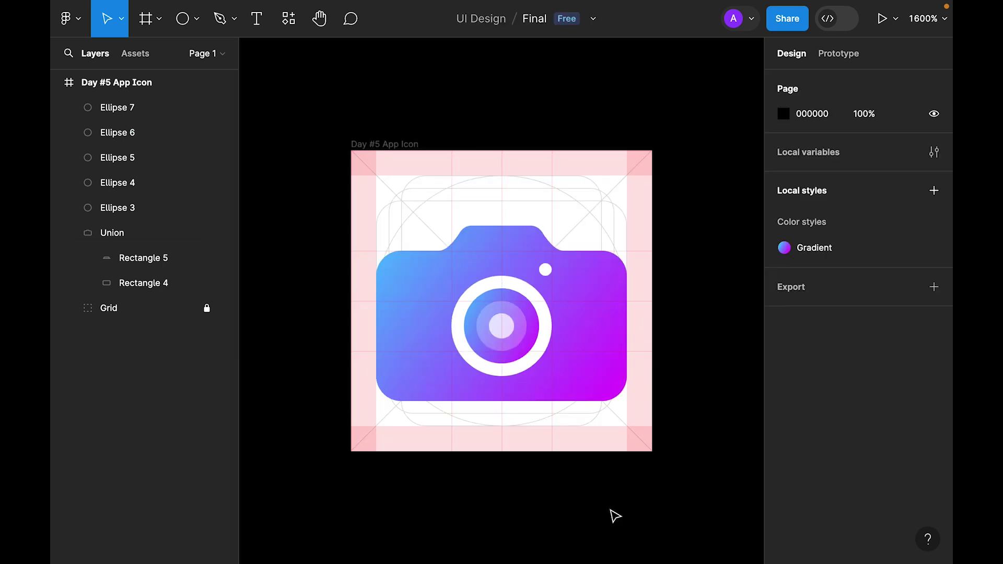
click(779, 250)
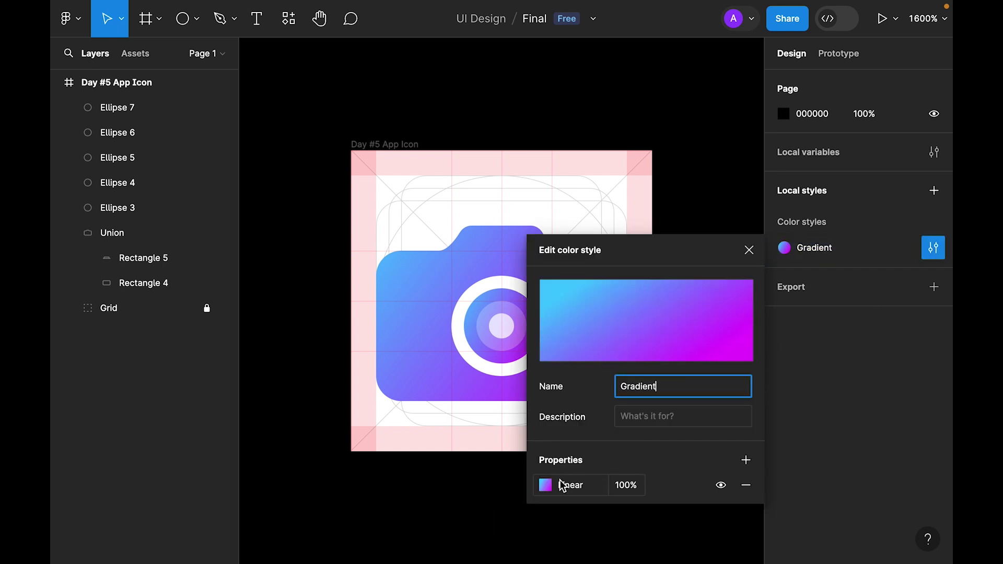
click(546, 487)
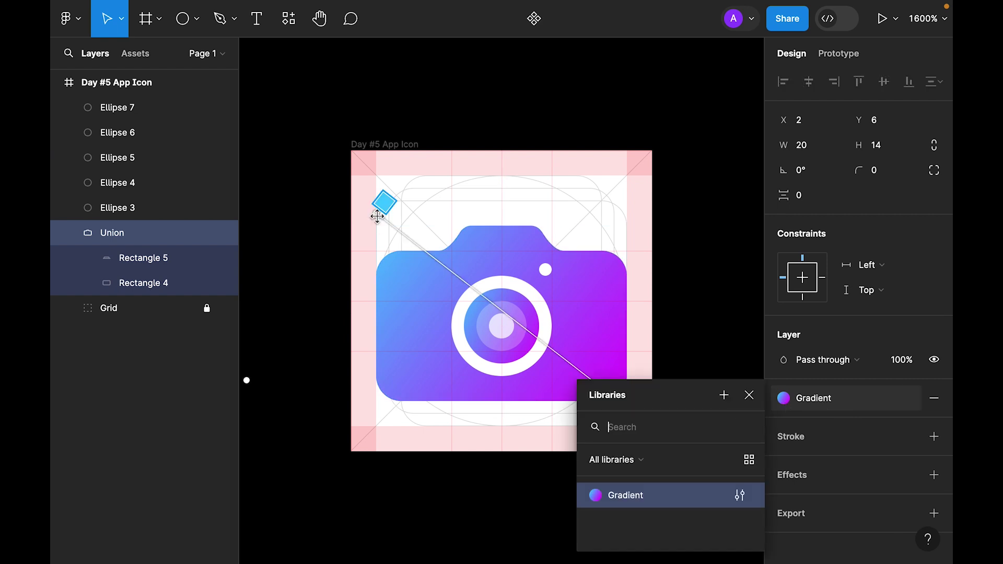
drag(377, 215, 383, 123)
scroll(636, 308, down, 4)
drag(627, 181, 626, 298)
drag(374, 137, 351, 135)
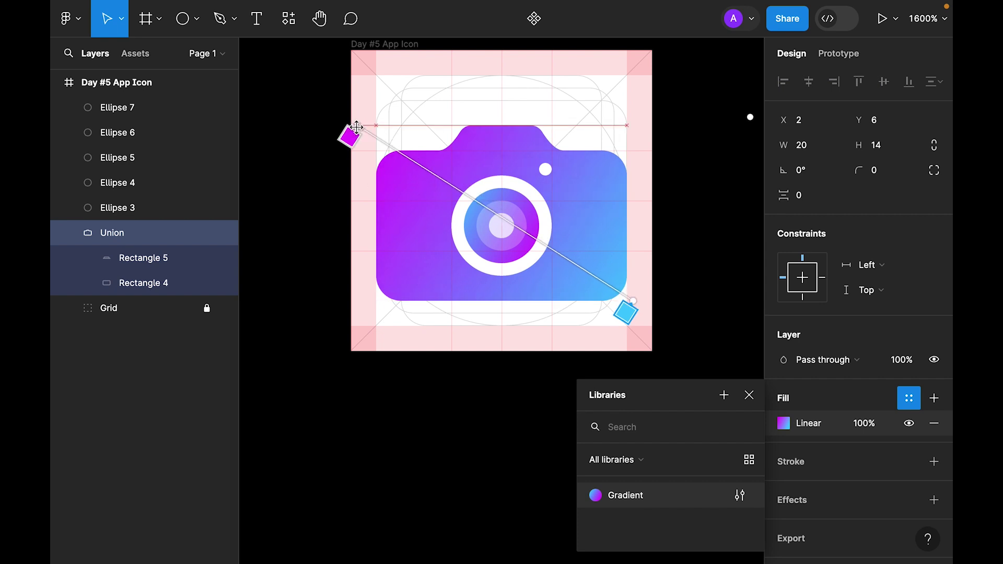
click(691, 219)
key(ctrl+equal)
click(577, 336)
scroll(577, 335, up, 3)
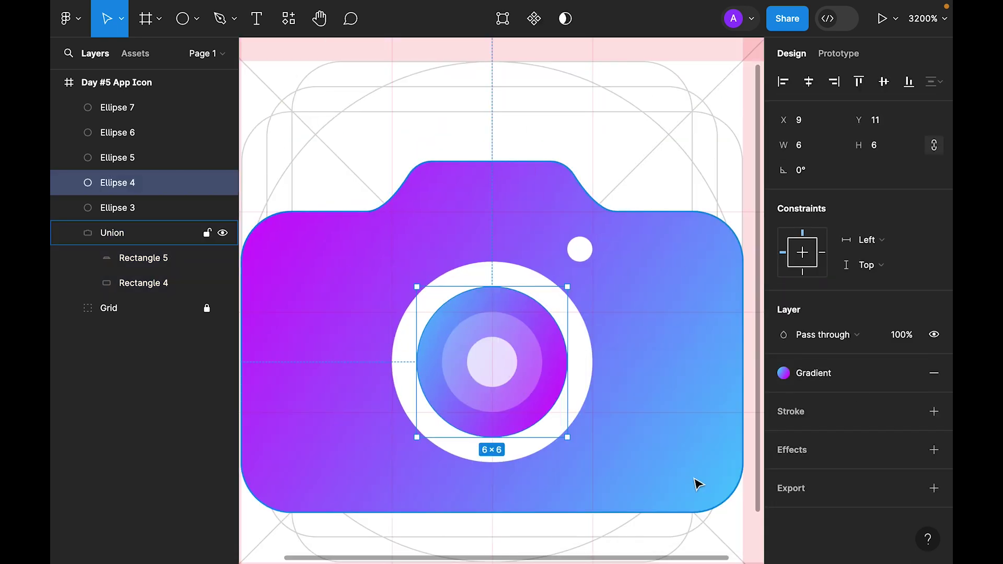
drag(577, 285, 400, 421)
click(669, 157)
key(shift+1)
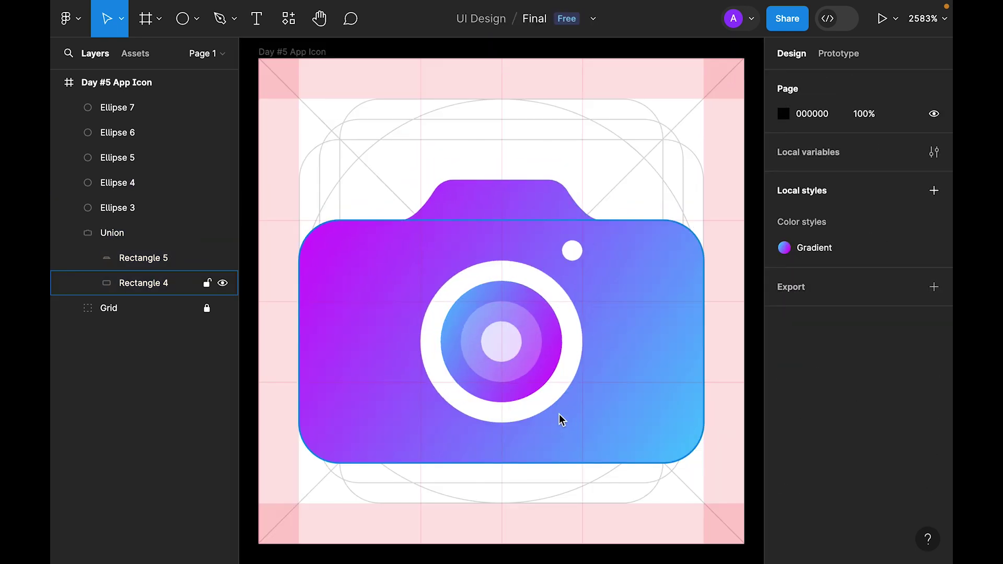
Add a drop shadow to the outer white lens circle and set the shadow's blend mode to Overlay.
click(561, 400)
scroll(949, 386, down, 1)
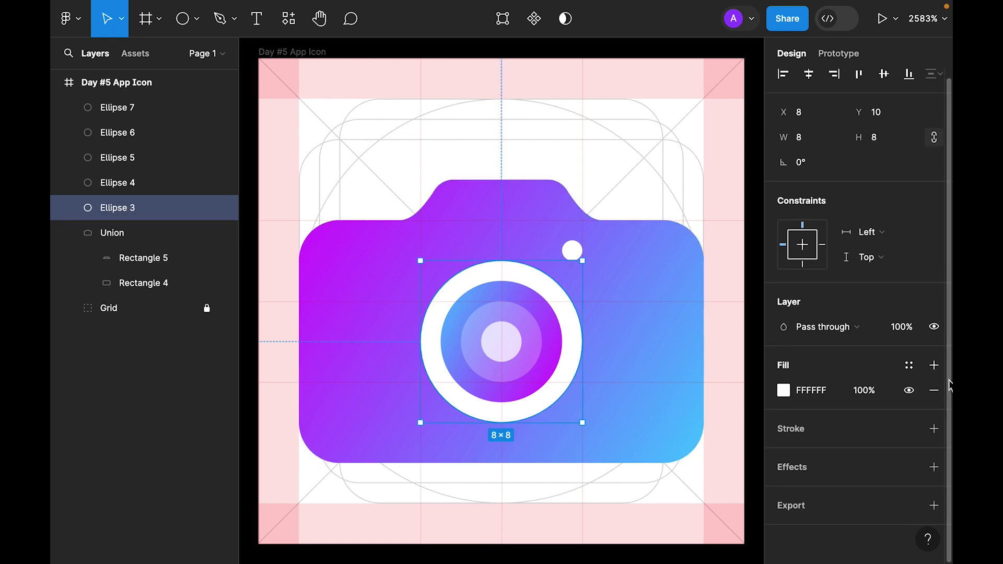
click(934, 467)
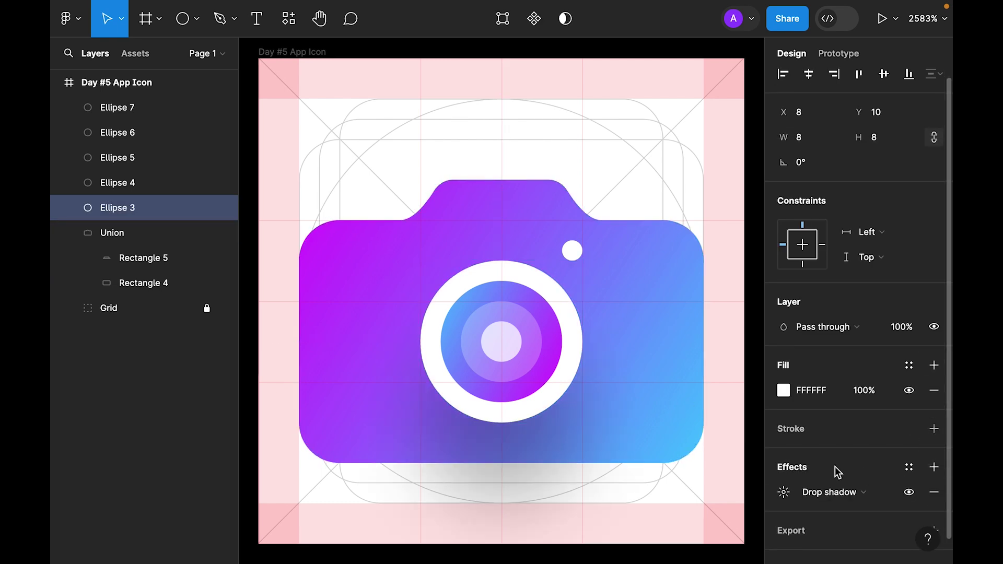
click(824, 493)
click(824, 491)
click(783, 492)
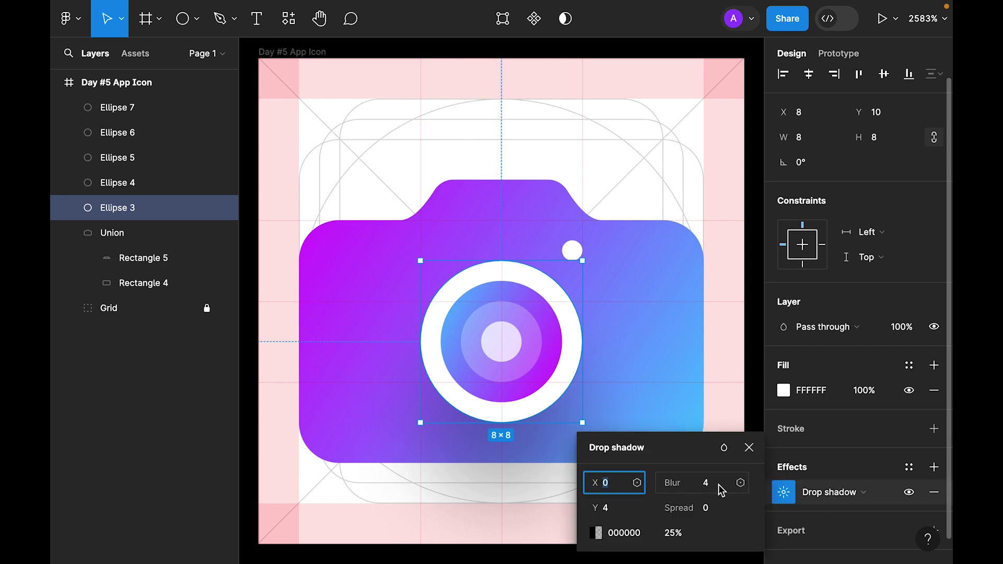
click(724, 448)
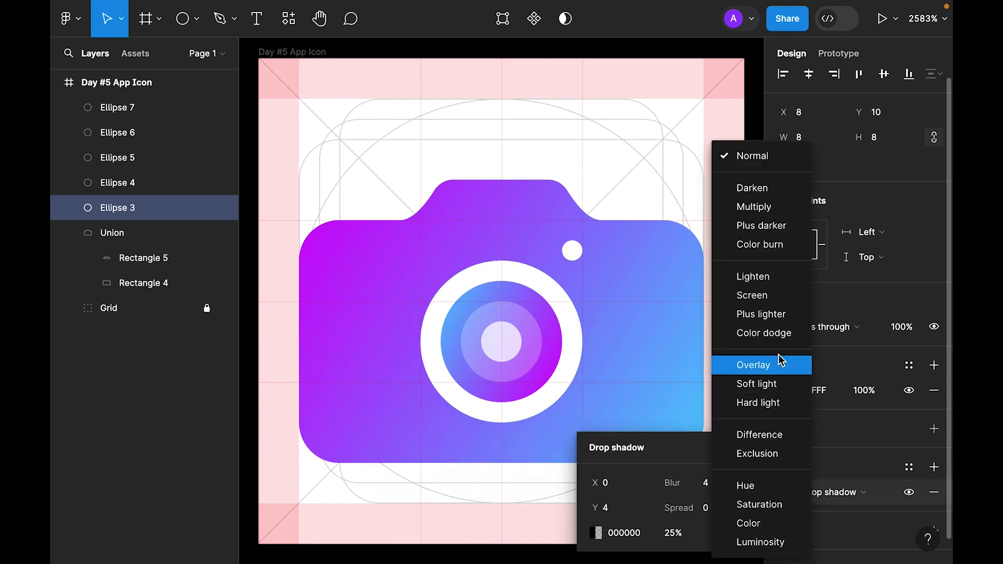
click(779, 365)
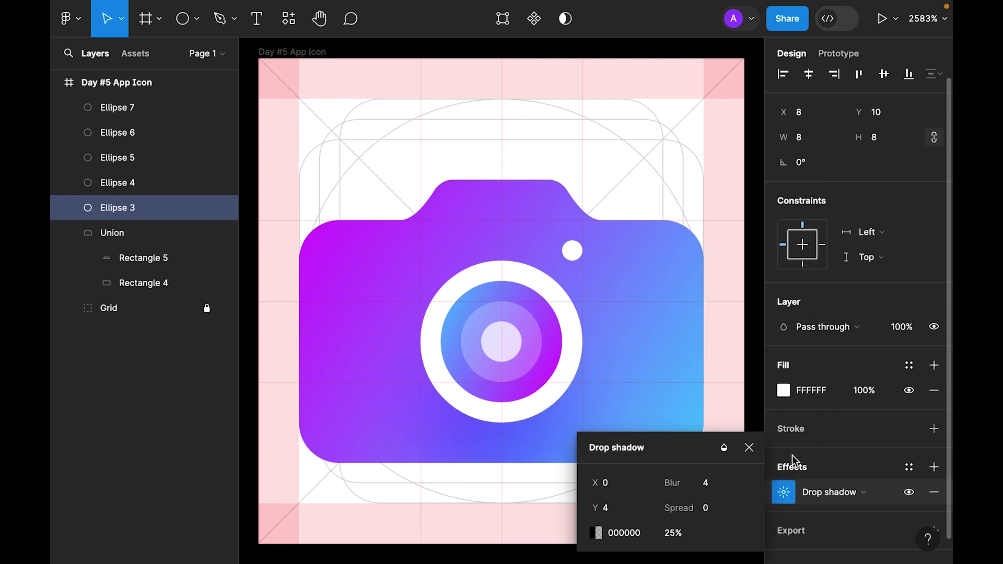
click(749, 448)
key(Escape)
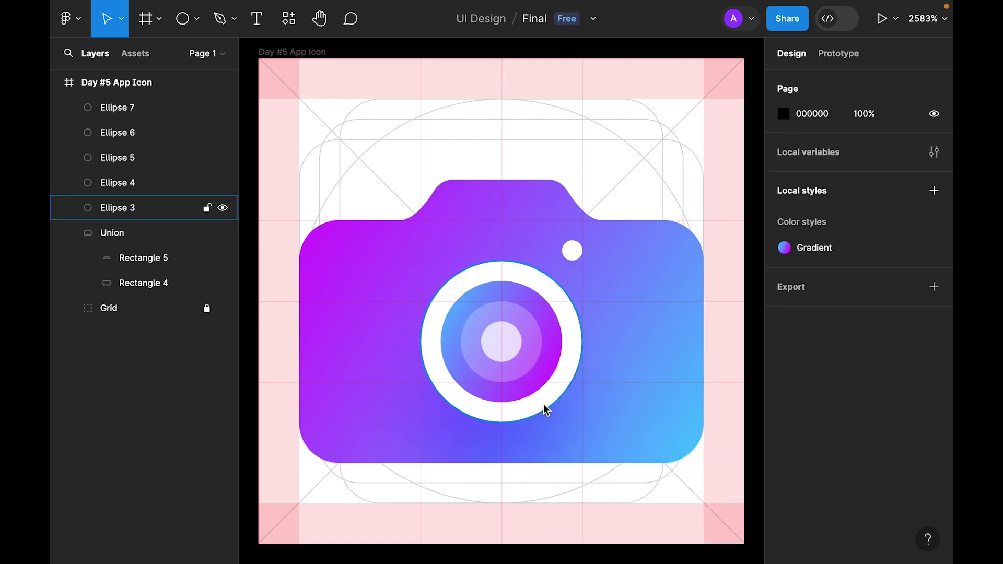
Duplicate the outer white lens circle, bring the copy to the front and place it at X 6, Y 7.
click(557, 401)
drag(556, 398, 625, 396)
right_click(624, 383)
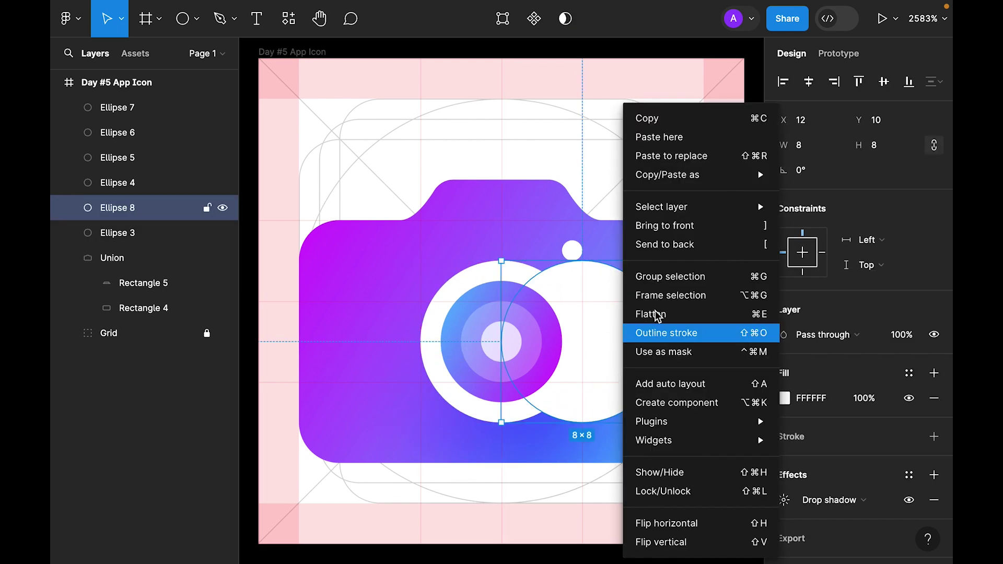
click(679, 225)
drag(595, 385, 523, 339)
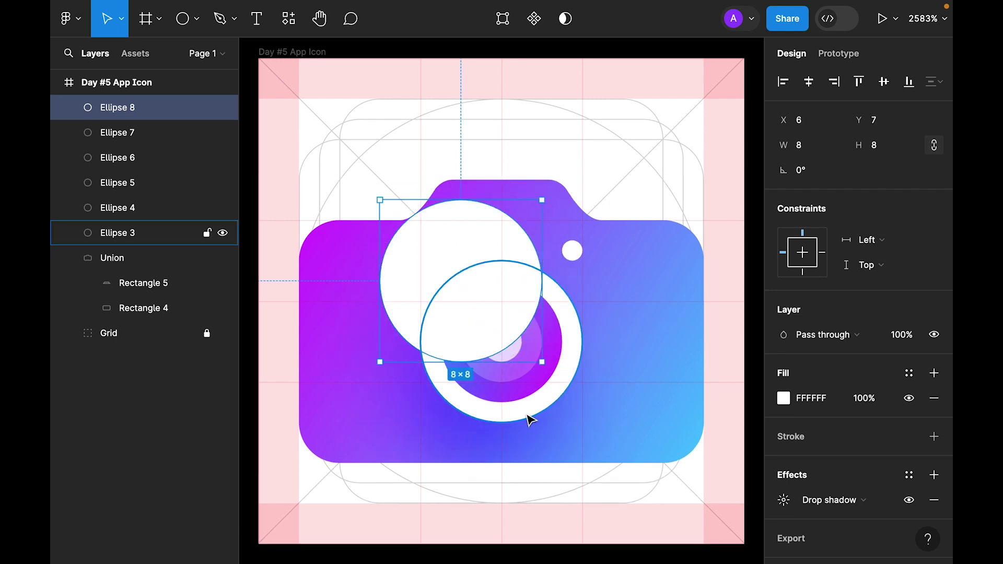
Duplicate the outer white lens circle in front and intersect the copy with the offset white circle.
click(529, 418)
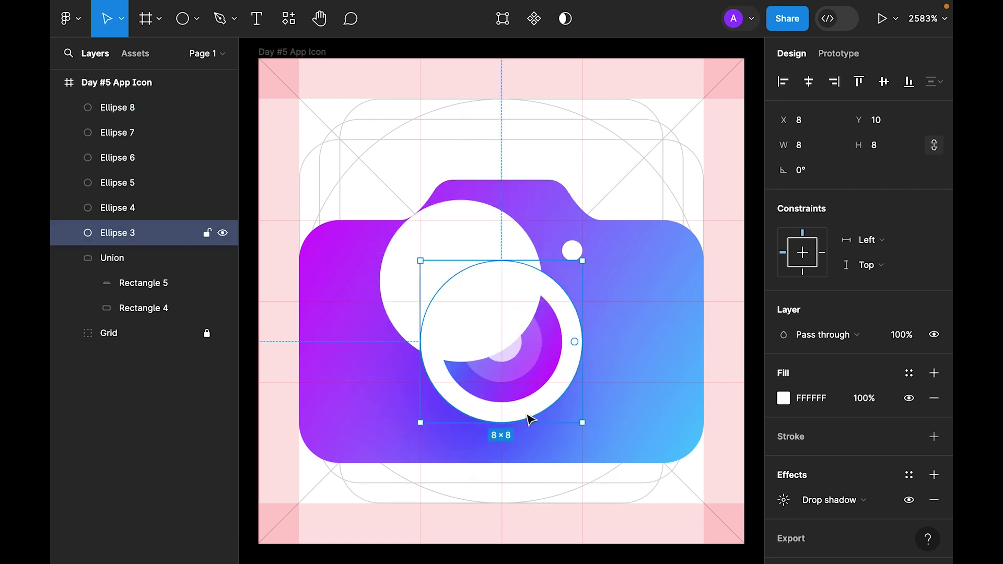
click(481, 292)
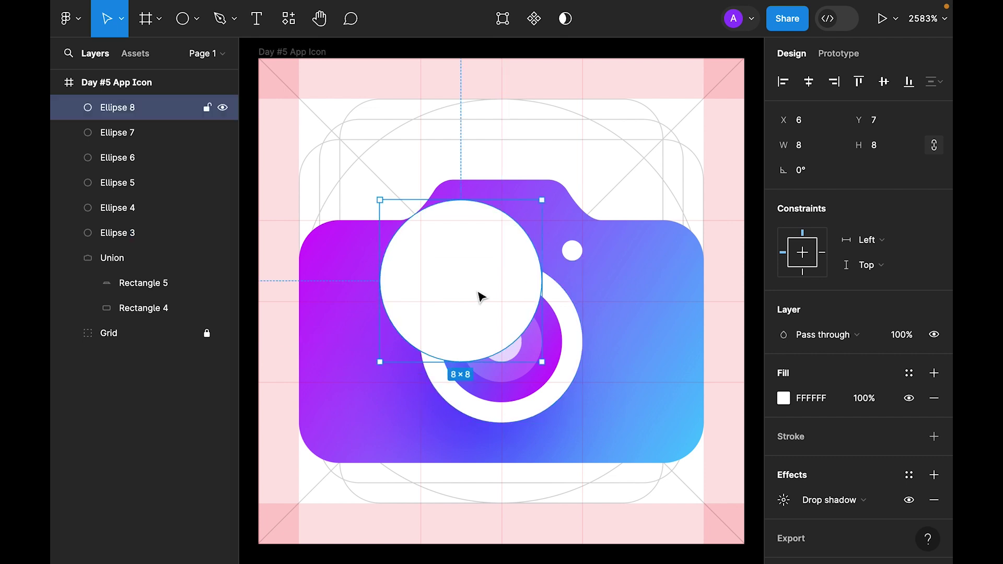
key(ctrl+v)
shift+click(485, 235)
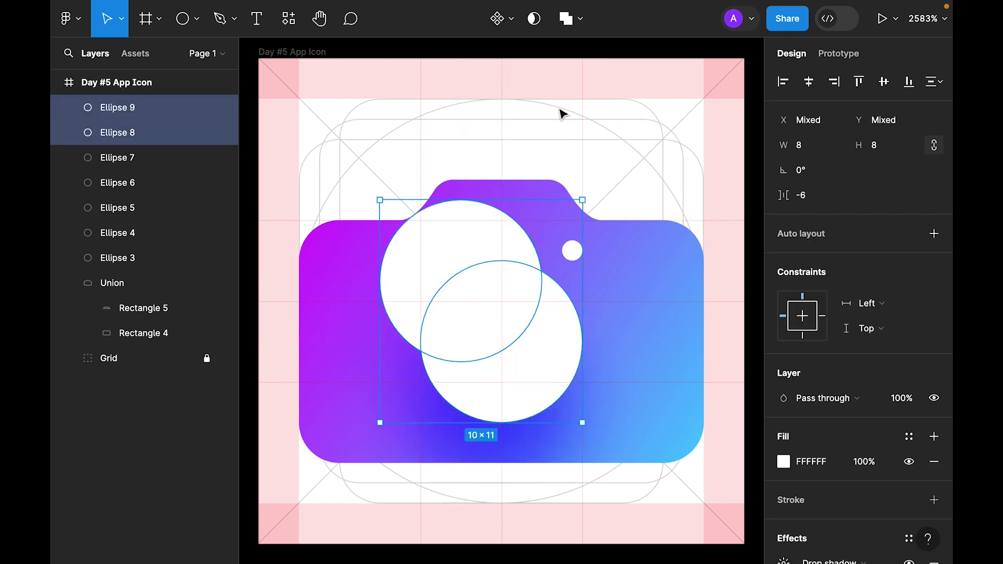
click(579, 21)
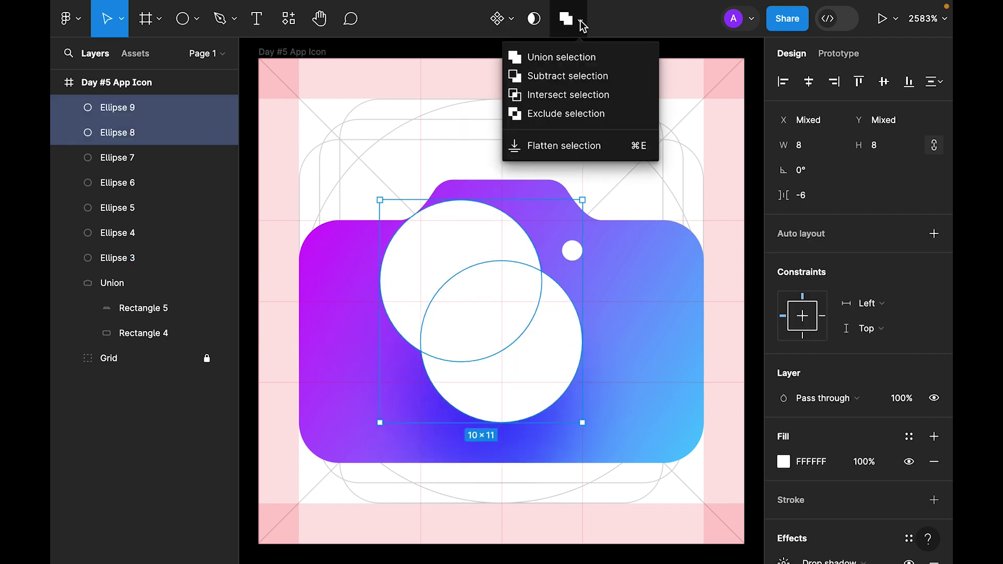
click(578, 94)
Set the blend mode of the intersected highlight shape on the lens to Multiply.
scroll(904, 410, down, 2)
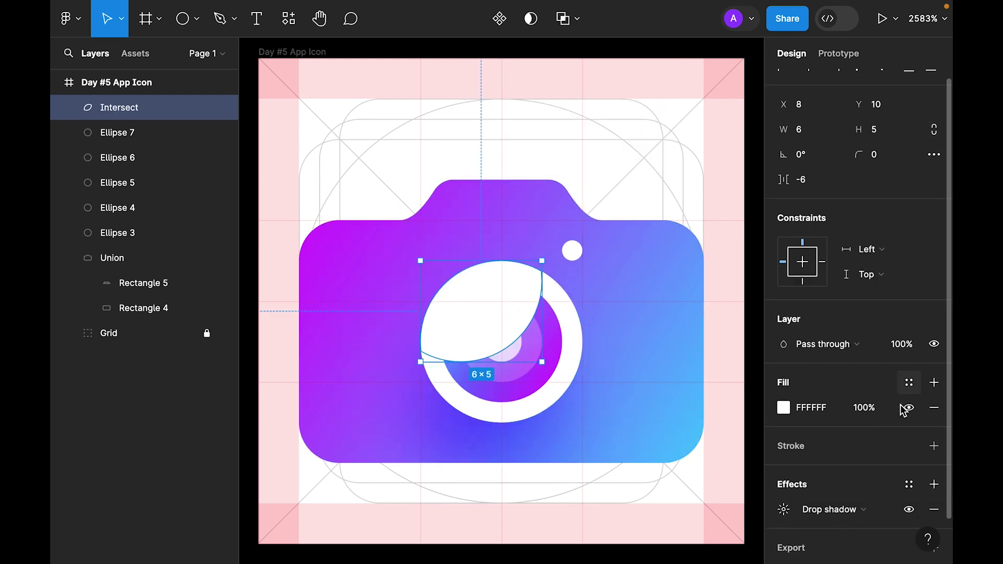
scroll(902, 409, down, 2)
click(847, 303)
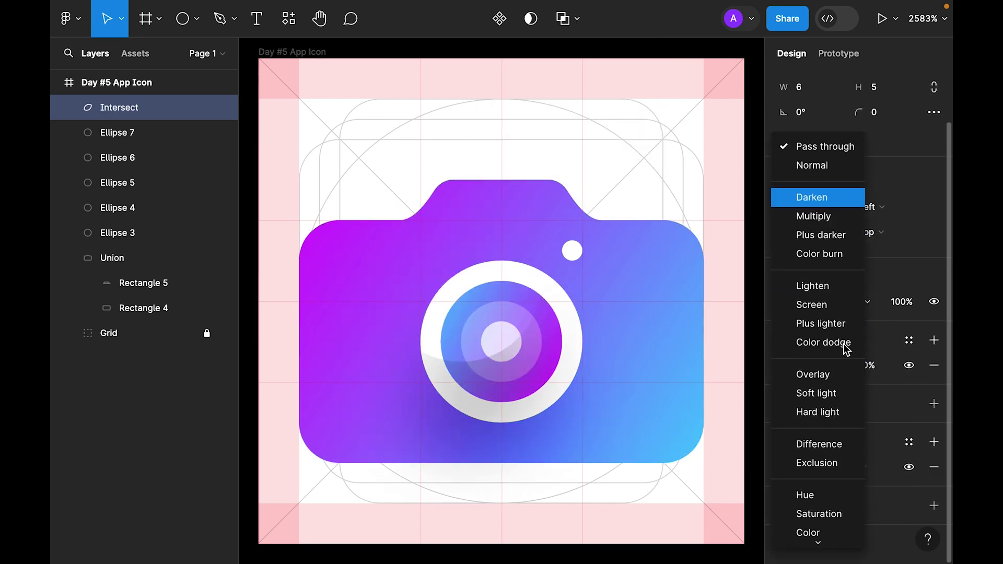
click(829, 217)
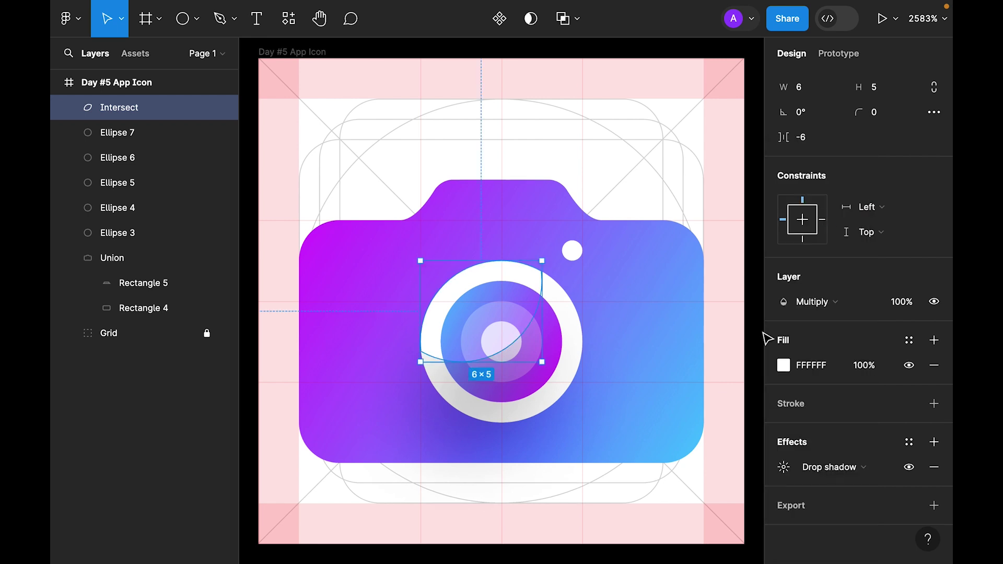
click(750, 344)
key(ctrl+equal)
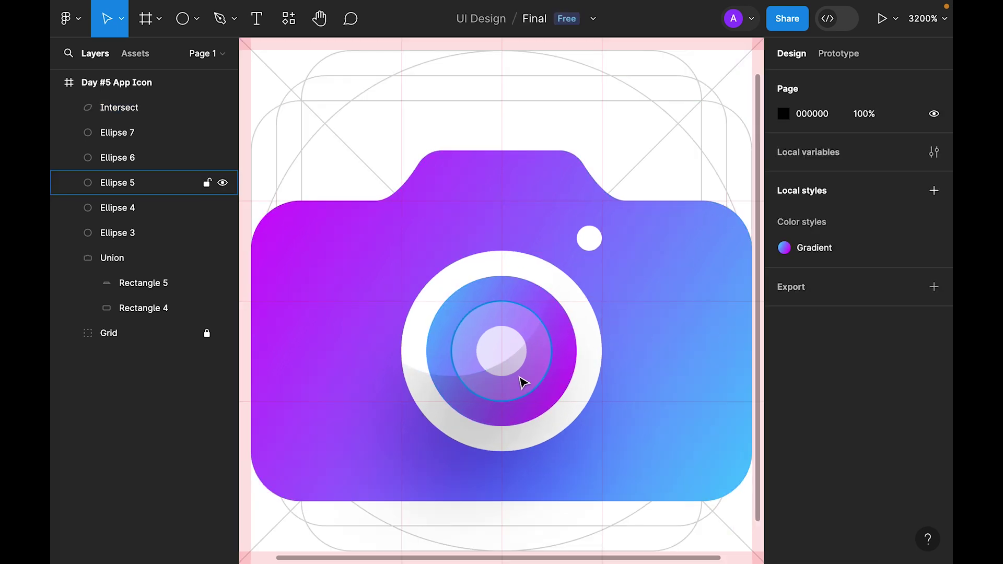
key(shift+1)
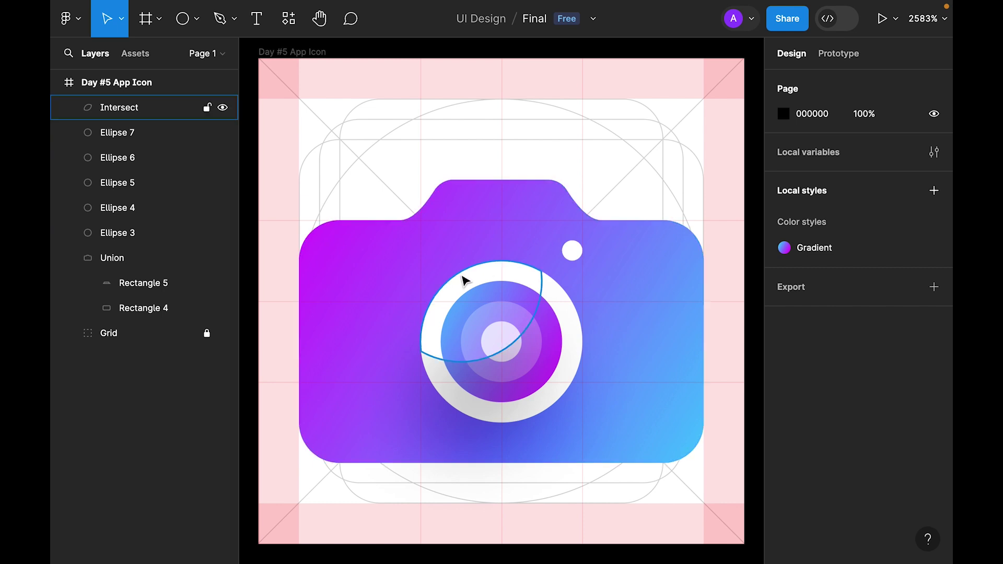
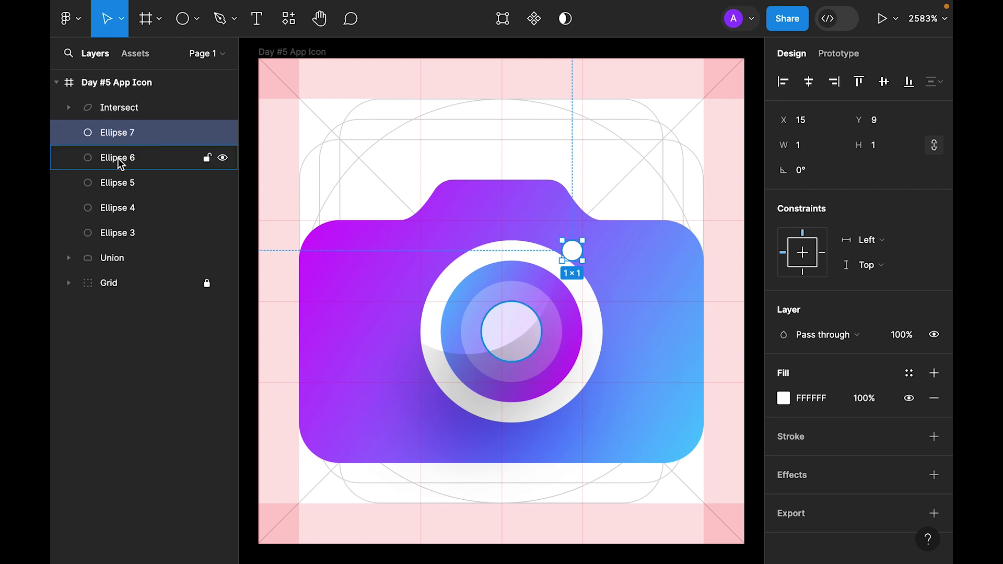
Move the four concentric lens circles above the small white dot in the layer order and group them with the intersected highlight.
shift+click(125, 234)
drag(117, 157, 121, 128)
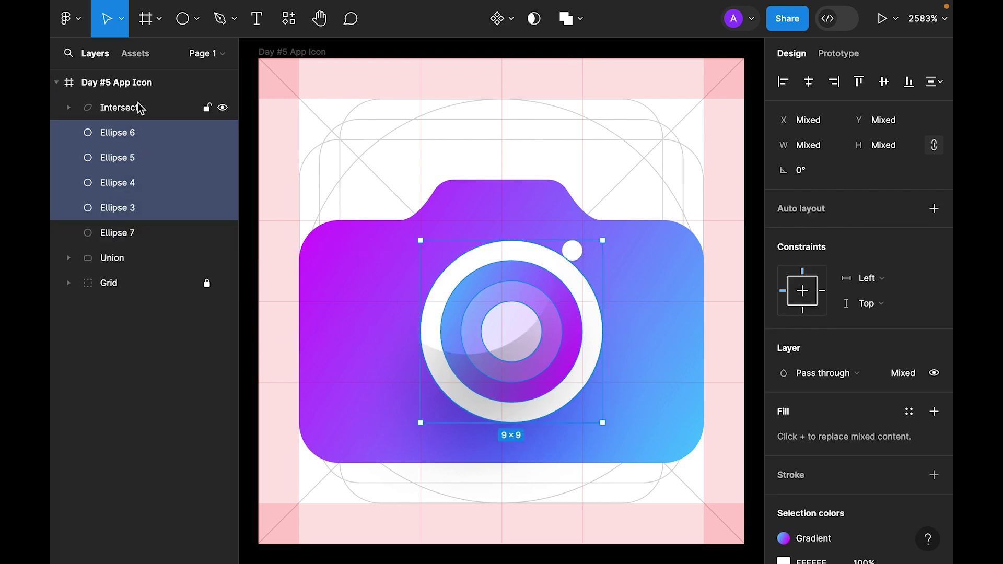
click(128, 107)
shift+click(122, 210)
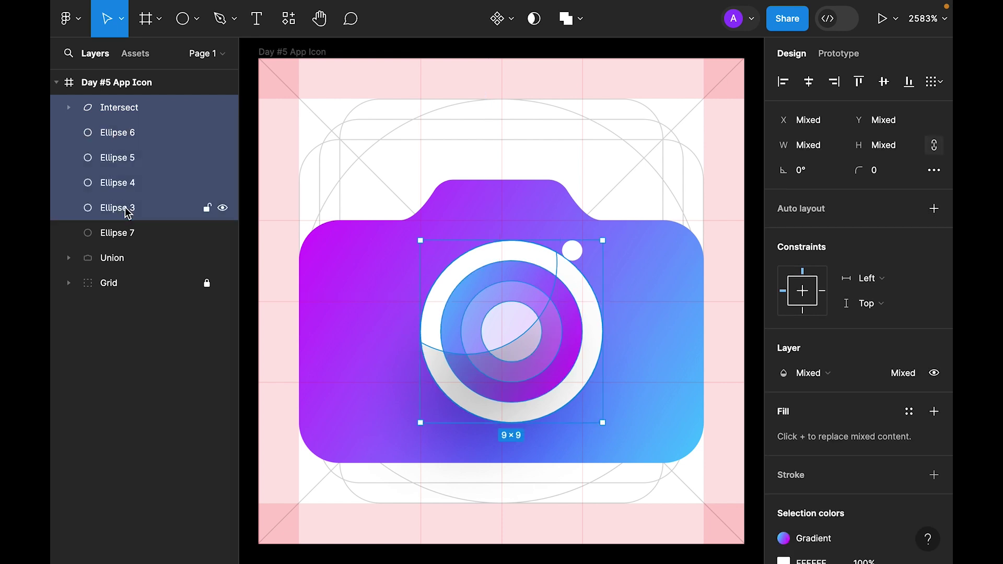
key(ctrl+g)
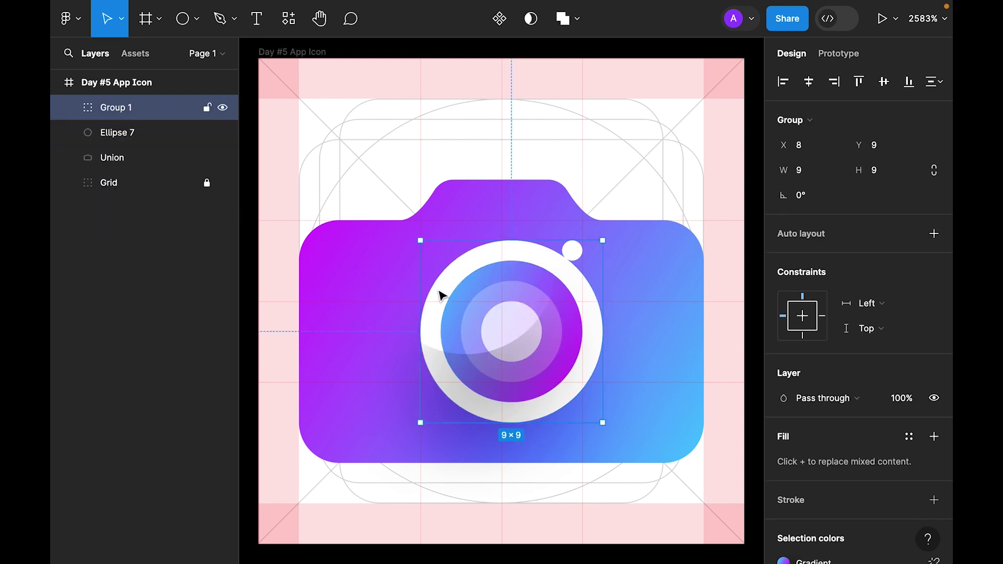
Rename the lens group as Lense, the small white dot as Splash and the body shape as Camera, then select the Lense group.
double_click(118, 107)
text(Lense)
key(Return)
double_click(116, 132)
text(Splash)
double_click(114, 157)
text(Camera)
click(112, 107)
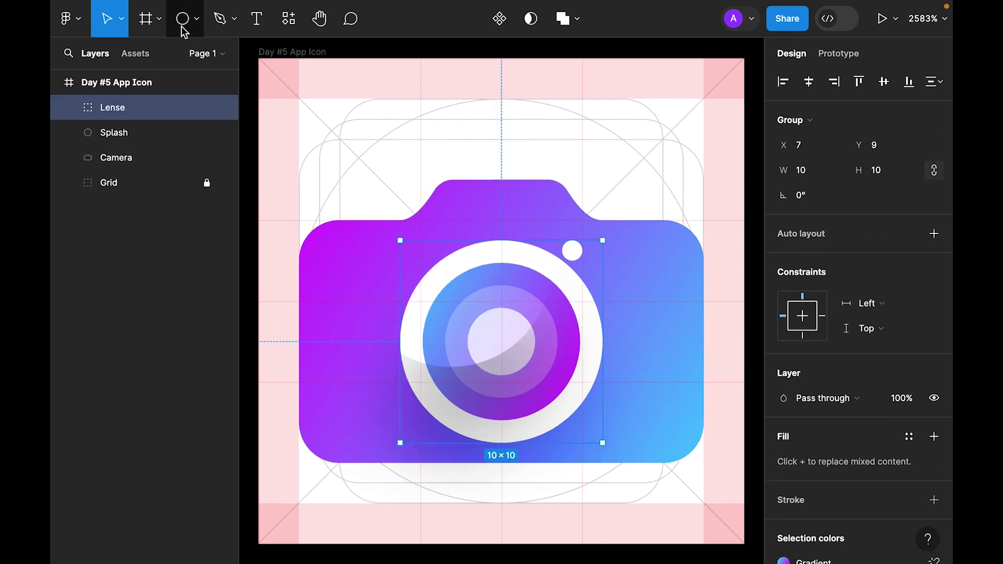
click(197, 19)
click(170, 78)
drag(366, 221, 375, 468)
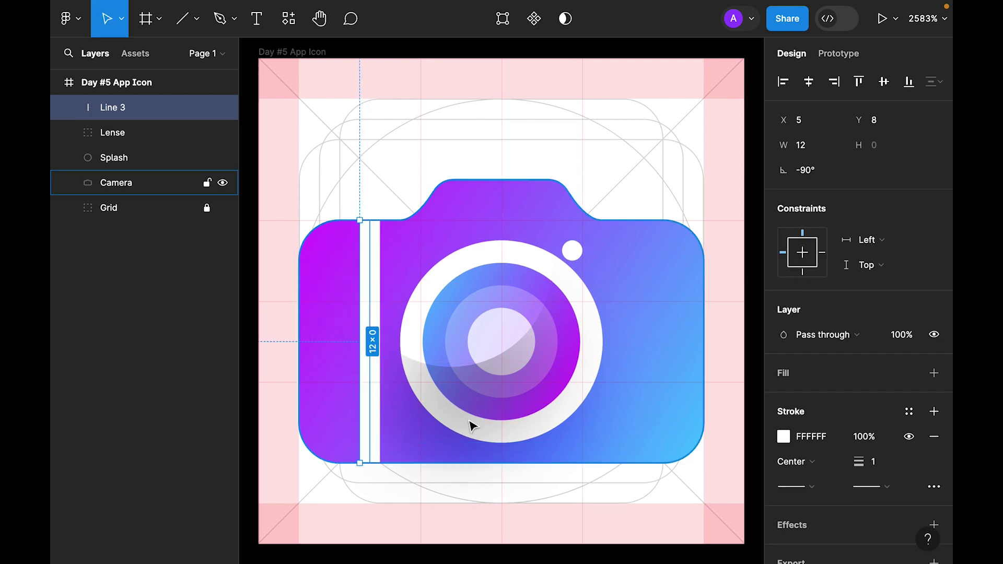
shift+click(528, 370)
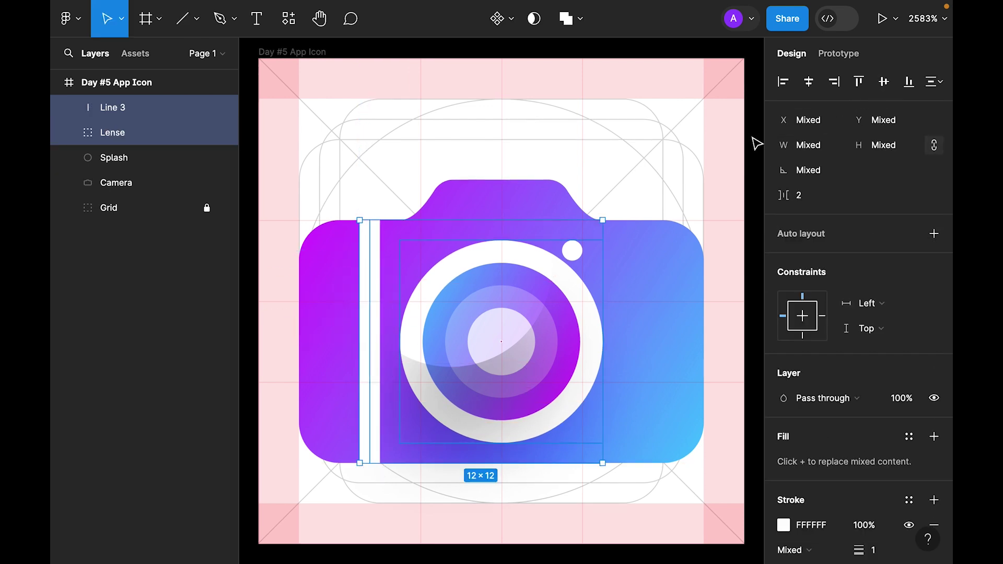
click(756, 144)
click(365, 374)
key(Delete)
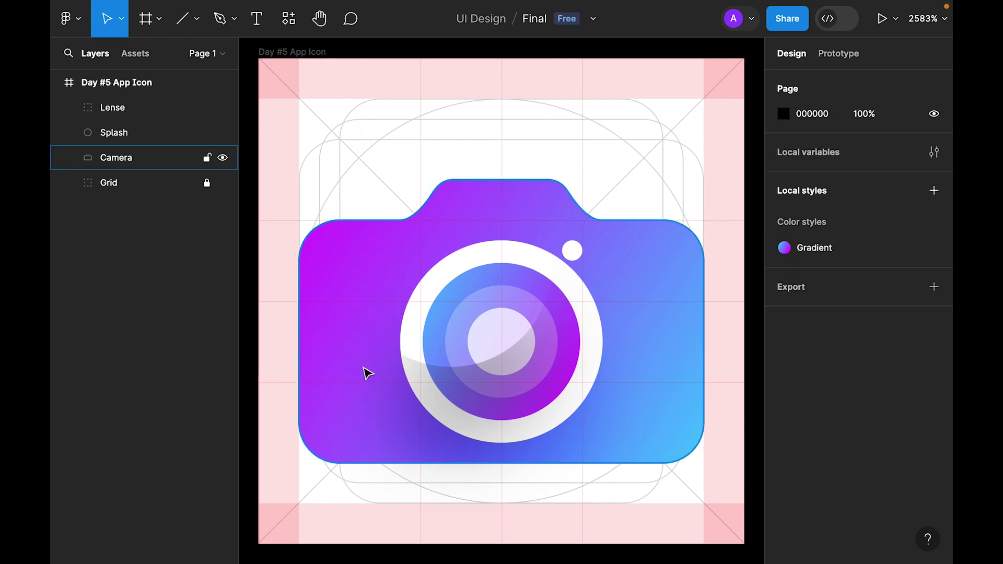
Move the small white dot to X 16, Y 9, beside the lens's upper-right edge.
drag(572, 251, 597, 254)
key(alt)
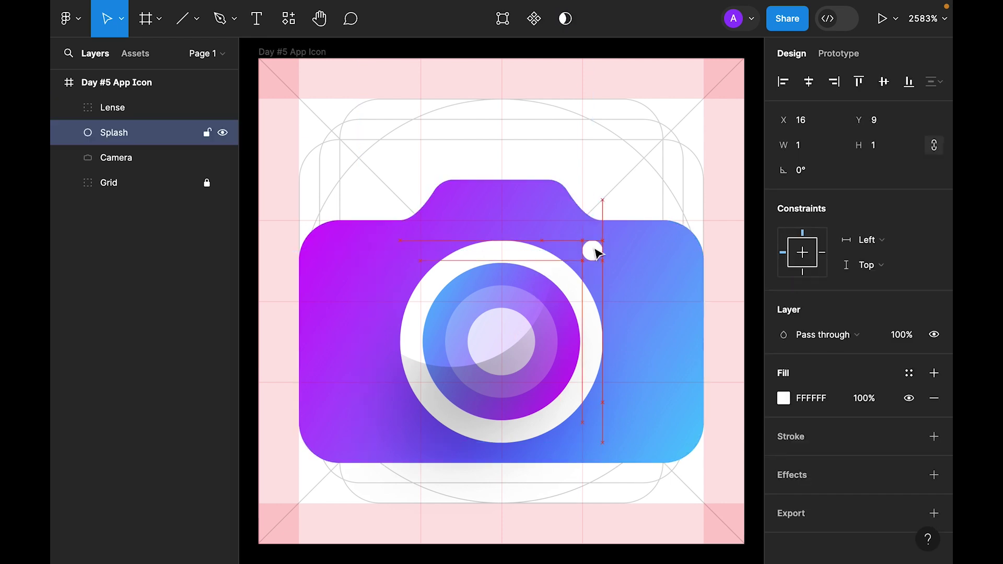
click(642, 174)
key(minus)
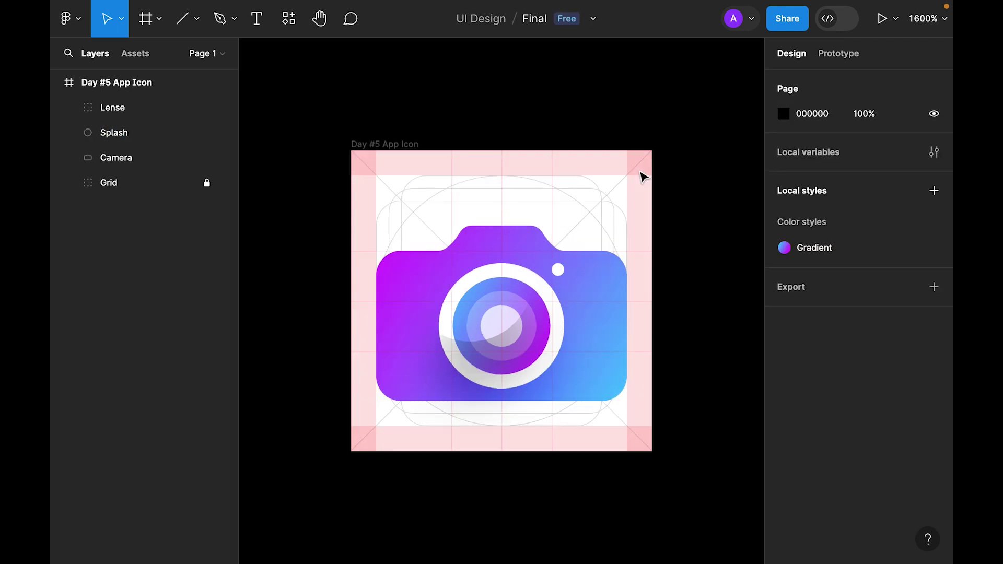
Hide all four layout grids of the Day #5 App Icon frame and hide the locked Grid group.
click(395, 147)
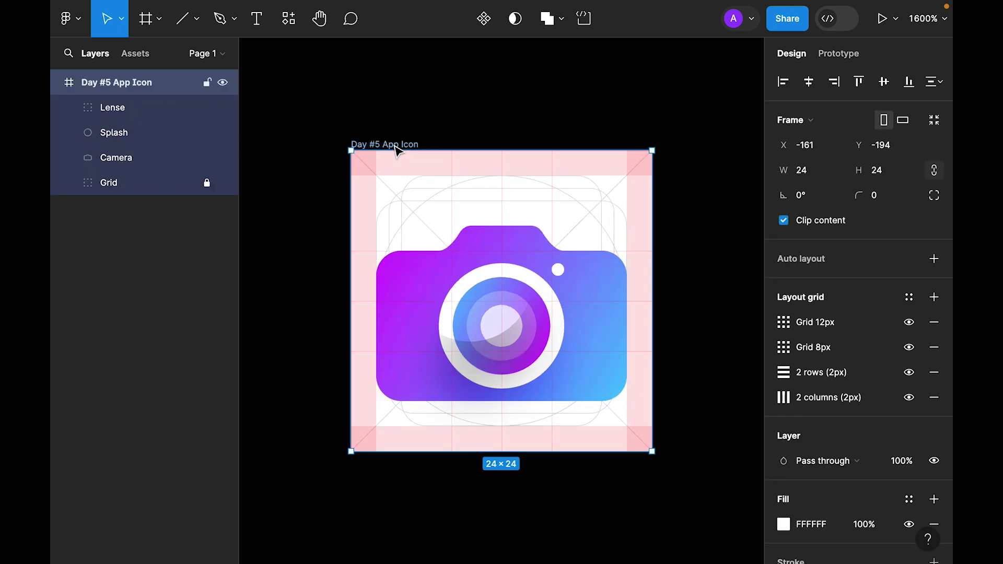
key(shift+2)
click(909, 322)
click(909, 346)
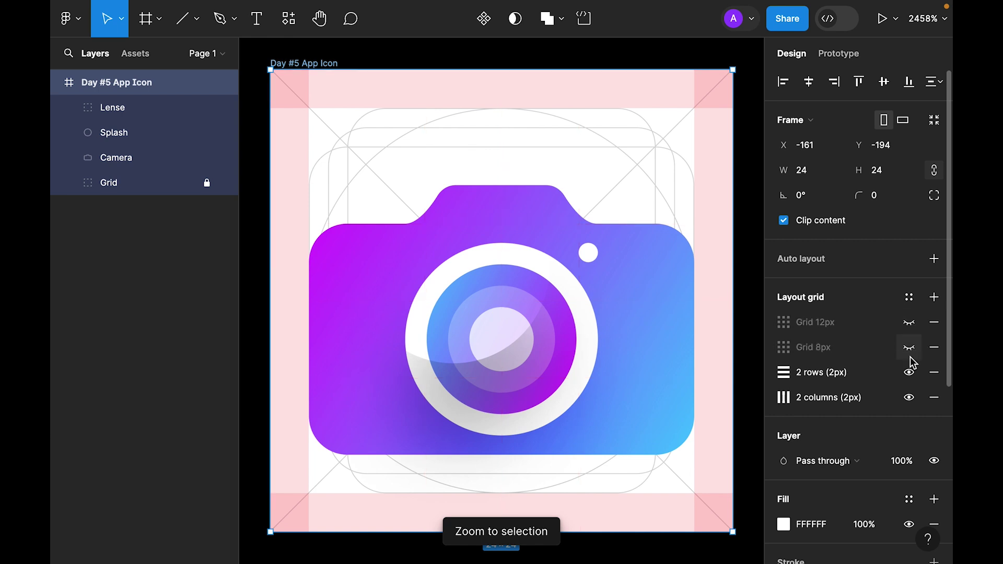
click(909, 372)
click(909, 397)
click(754, 311)
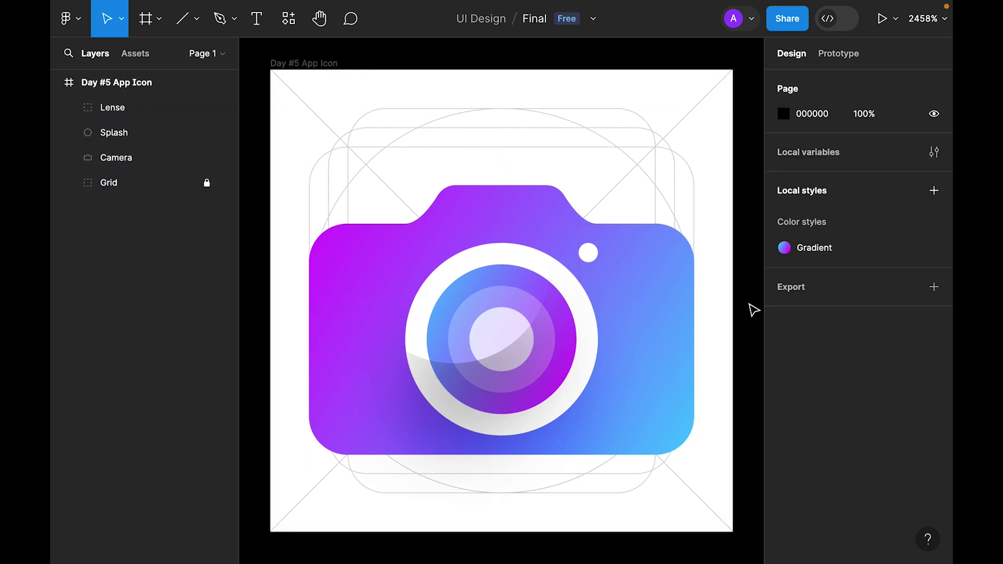
click(222, 183)
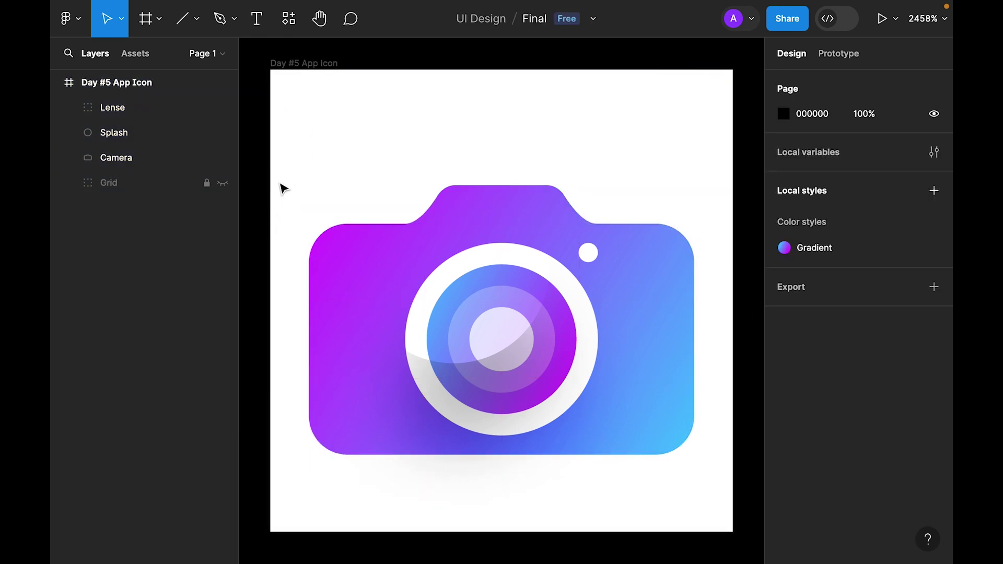
Draw a square over the icon, set it to 24 × 24 and centre it horizontally and vertically in the frame.
key(minus)
click(184, 21)
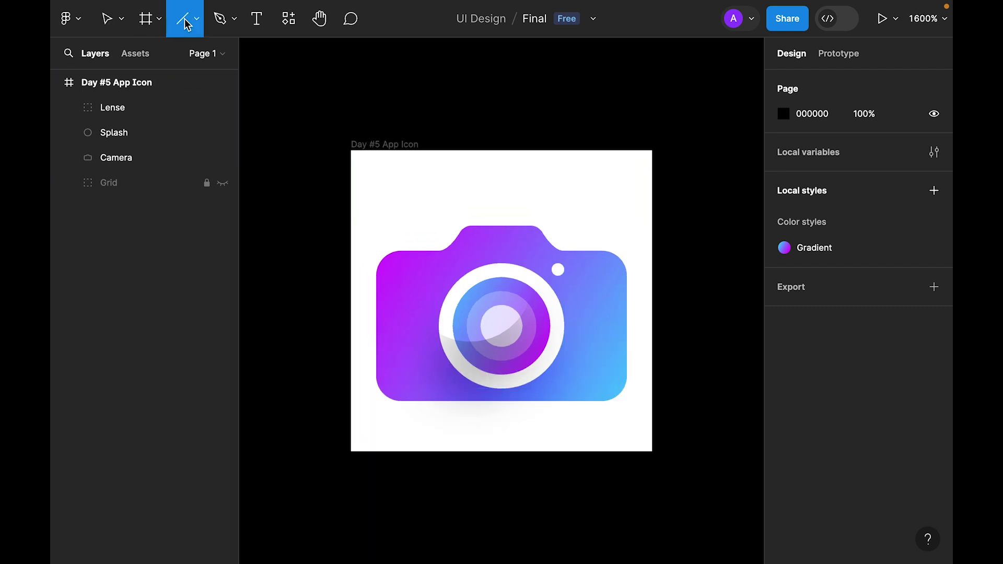
click(200, 19)
click(157, 57)
drag(366, 165, 623, 418)
click(889, 146)
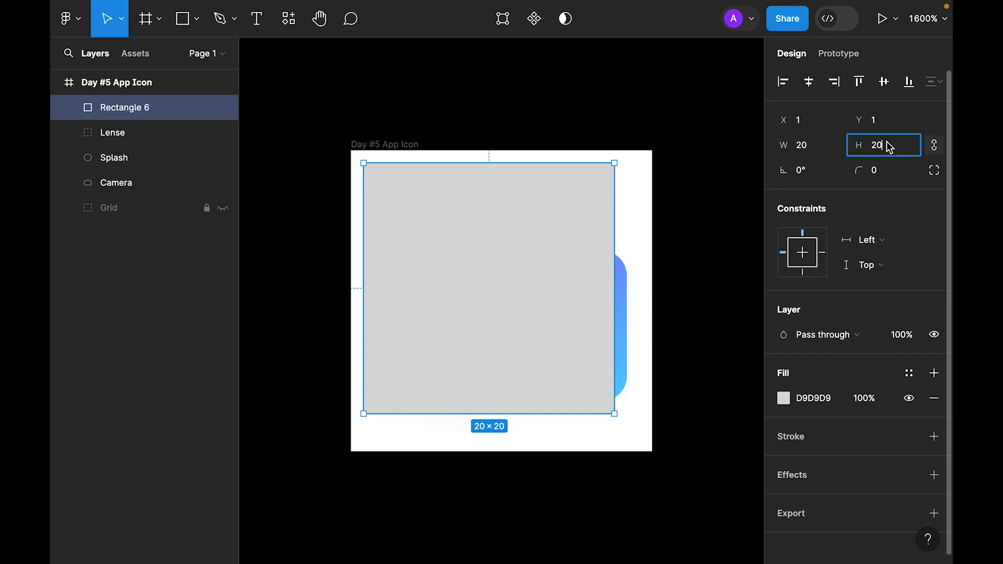
text(24)
key(Return)
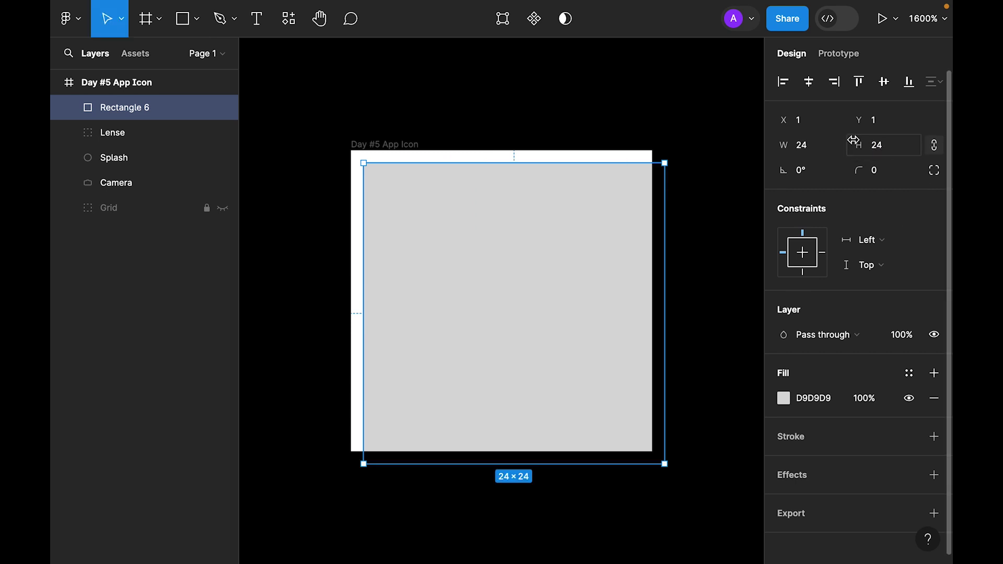
click(809, 81)
click(883, 81)
Give the 24 × 24 square a corner radius of 4 and raise its corner smoothing to the maximum.
click(887, 176)
text(2)
key(Return)
text(4)
key(Return)
key(Escape)
click(934, 170)
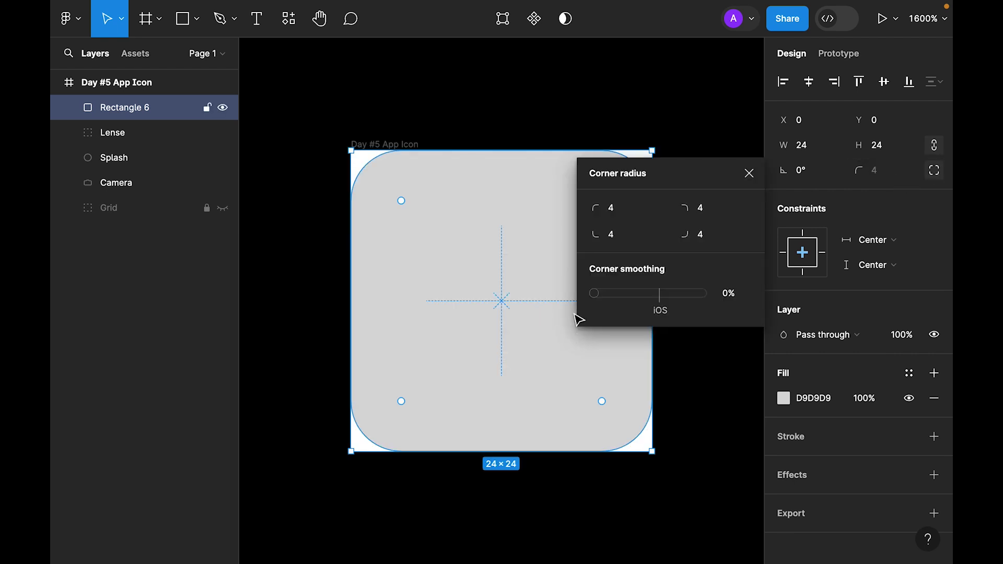
drag(592, 293, 755, 296)
click(749, 173)
Send the rounded square behind the camera artwork and place it just above the hidden Grid group.
right_click(620, 242)
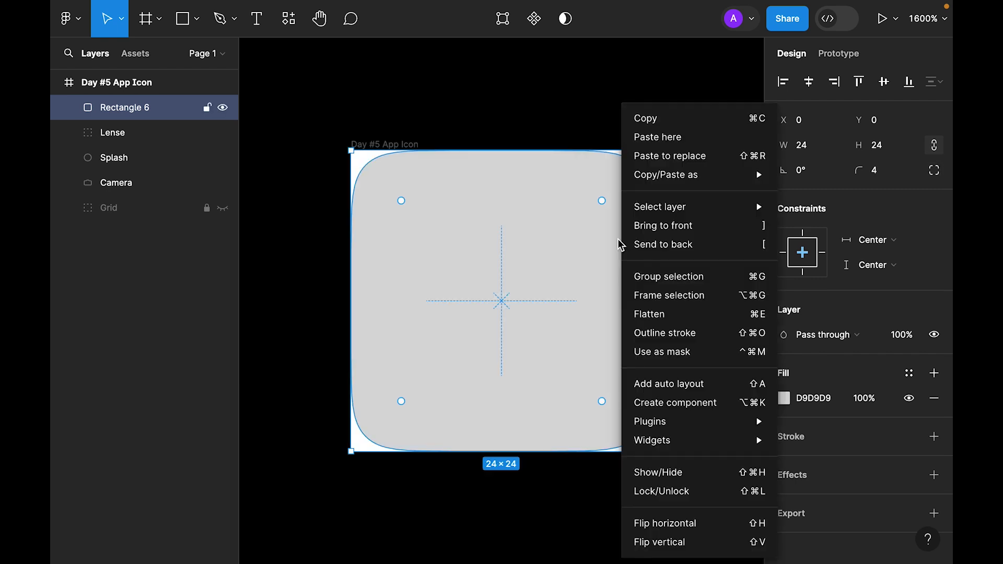
click(685, 255)
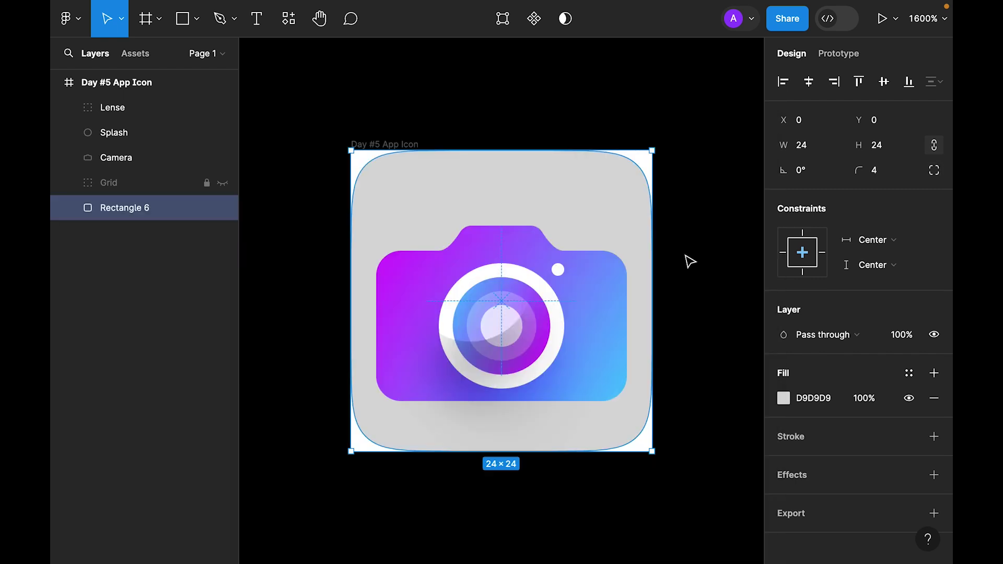
drag(139, 207, 134, 174)
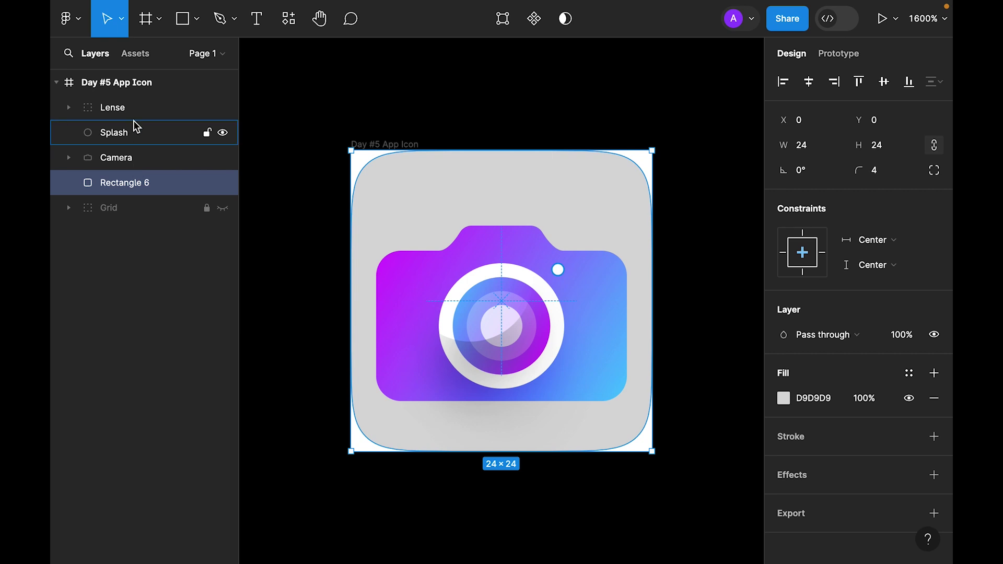
Duplicate the lens, dot, camera body and rounded background together onto the empty canvas beside the frame.
shift+click(125, 114)
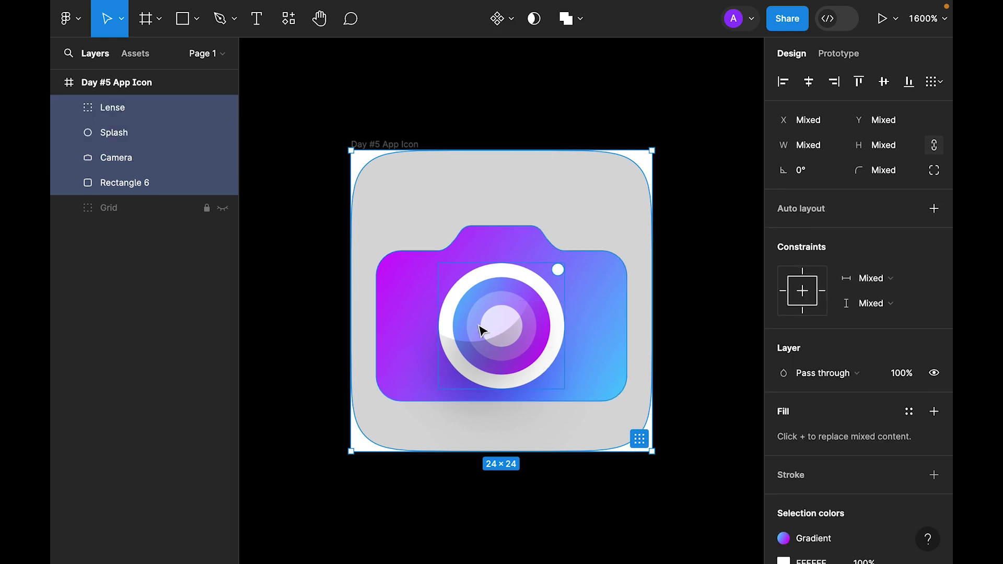
drag(425, 212, 619, 292)
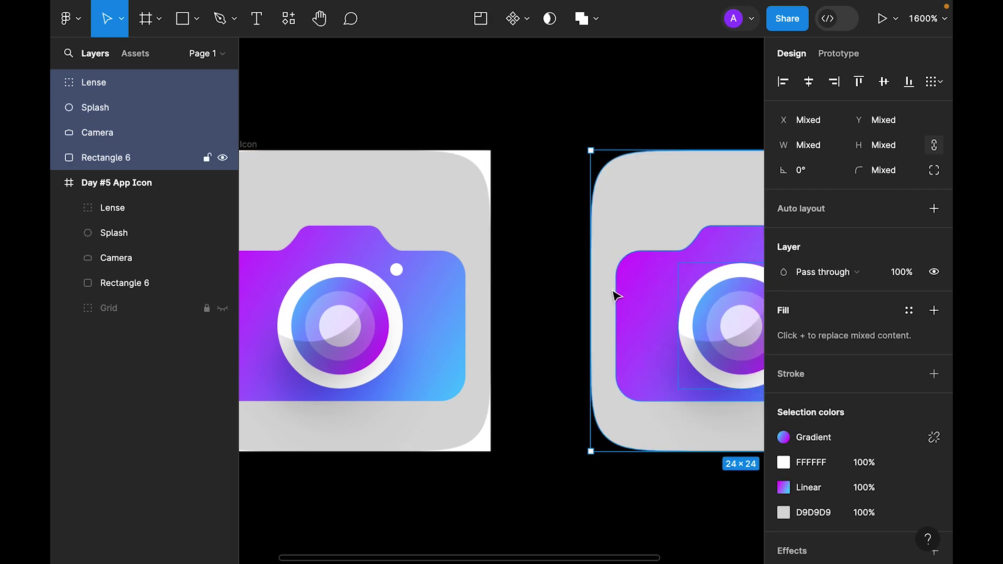
key(shift+2)
click(711, 70)
Group the copied white dot with the lens, and group that together with the copied camera body.
click(579, 257)
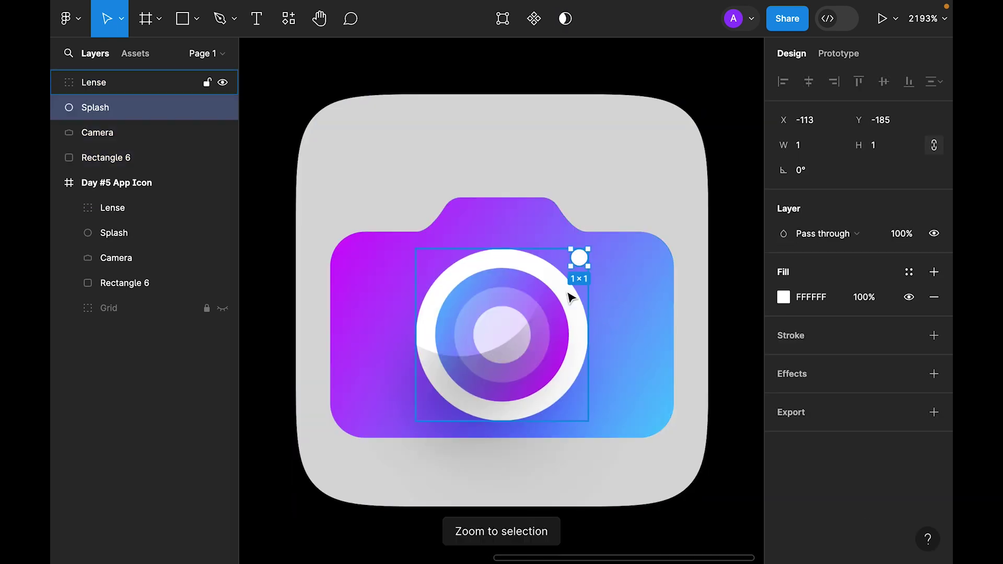
shift+click(556, 304)
key(ctrl+g)
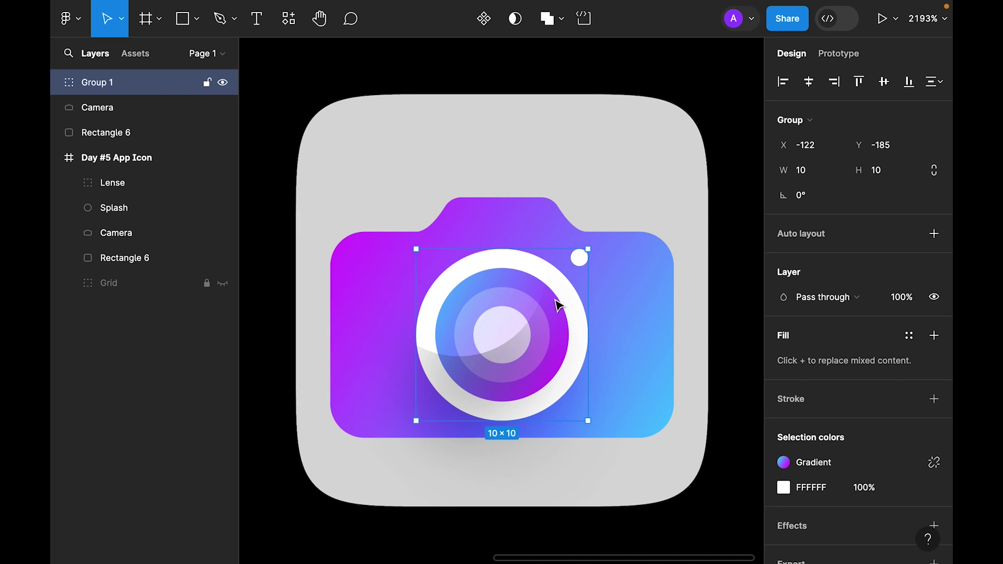
shift+click(620, 300)
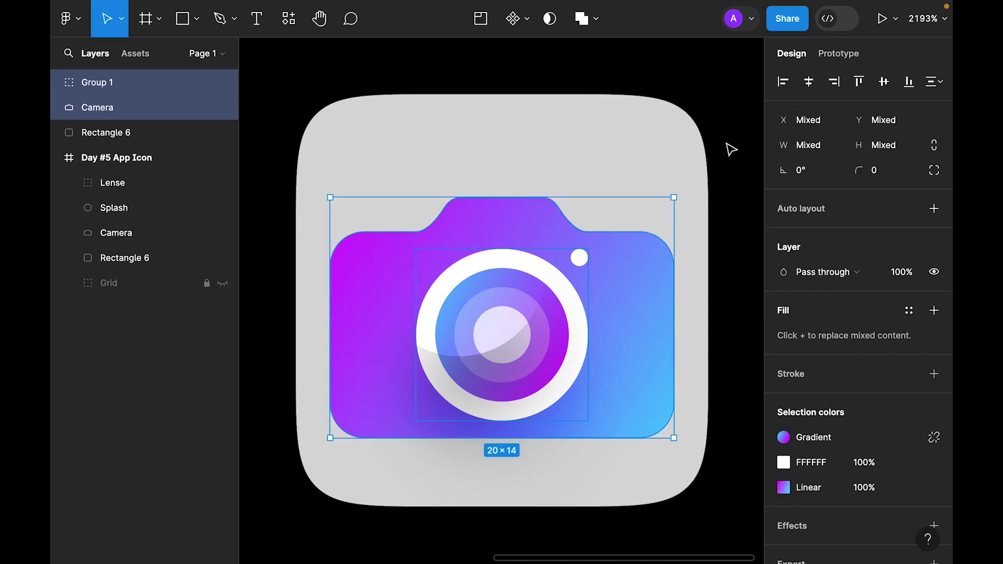
key(ctrl+g)
Centre the copied camera group vertically on its rounded-square background.
shift+click(597, 150)
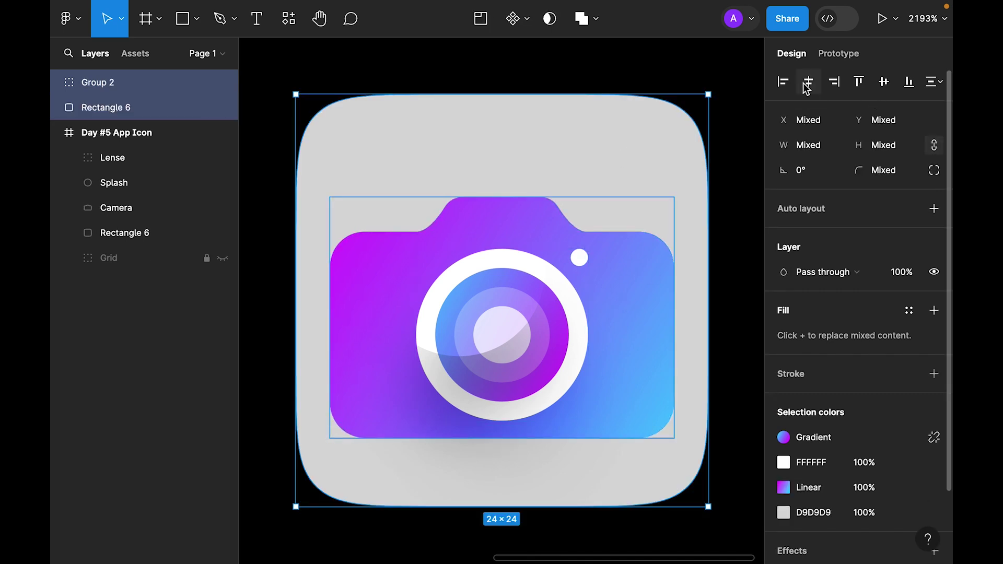
click(883, 82)
click(751, 120)
Set the fill of the copied rounded-square background to white, FFFFFF.
click(641, 183)
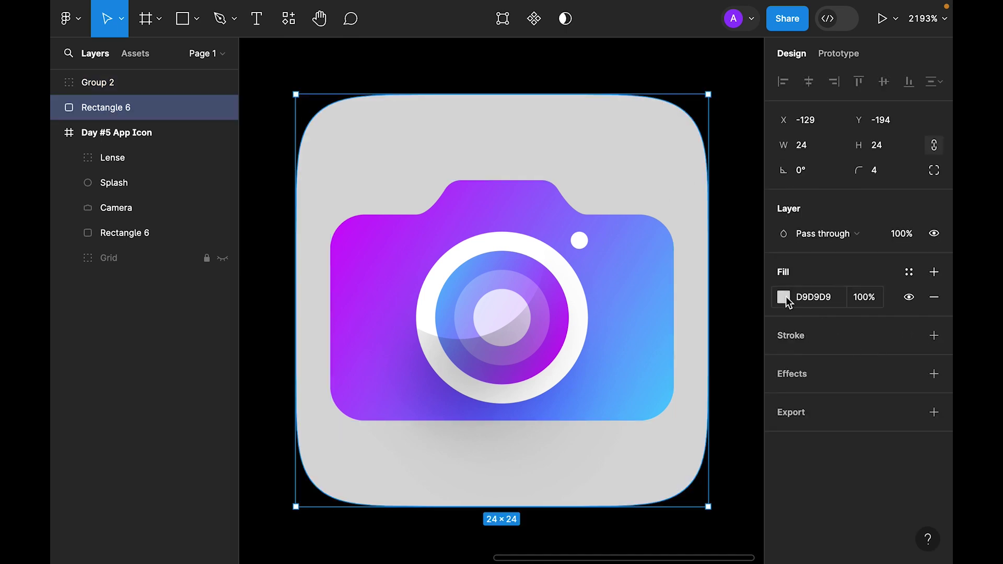
click(783, 296)
drag(670, 282, 577, 159)
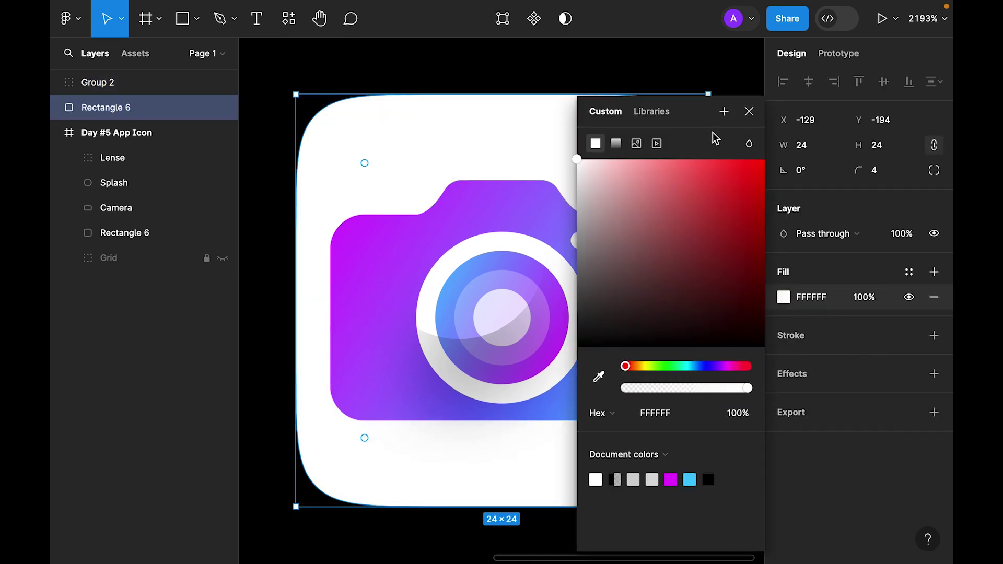
click(748, 110)
Give the background a linear gradient from white to a very light lavender based on a purple-blue sampled from the camera body.
click(784, 298)
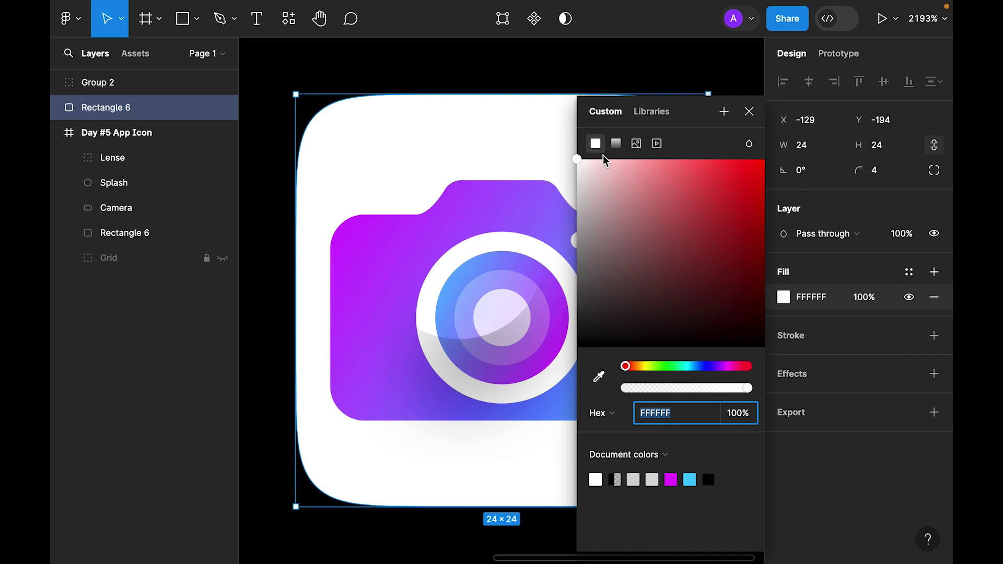
click(616, 143)
click(750, 152)
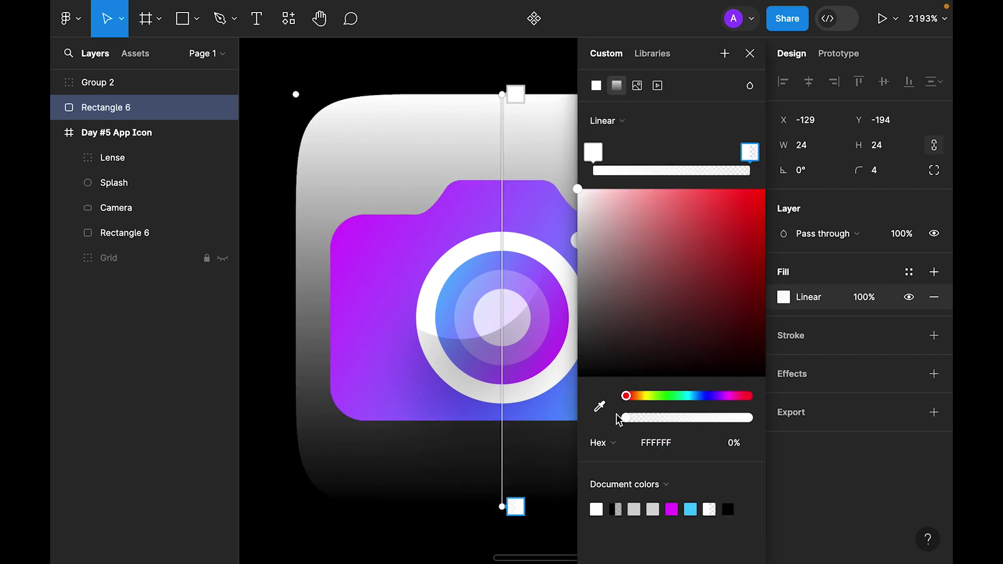
click(600, 409)
click(460, 401)
click(605, 190)
scroll(314, 85, down, 5)
Angle the background gradient diagonally, with white at the icon's top-right corner and lavender at its bottom-left, and fit the icon in view.
click(390, 215)
drag(390, 358, 307, 363)
drag(385, 217, 460, 219)
key(shift+2)
key(Escape)
key(Escape)
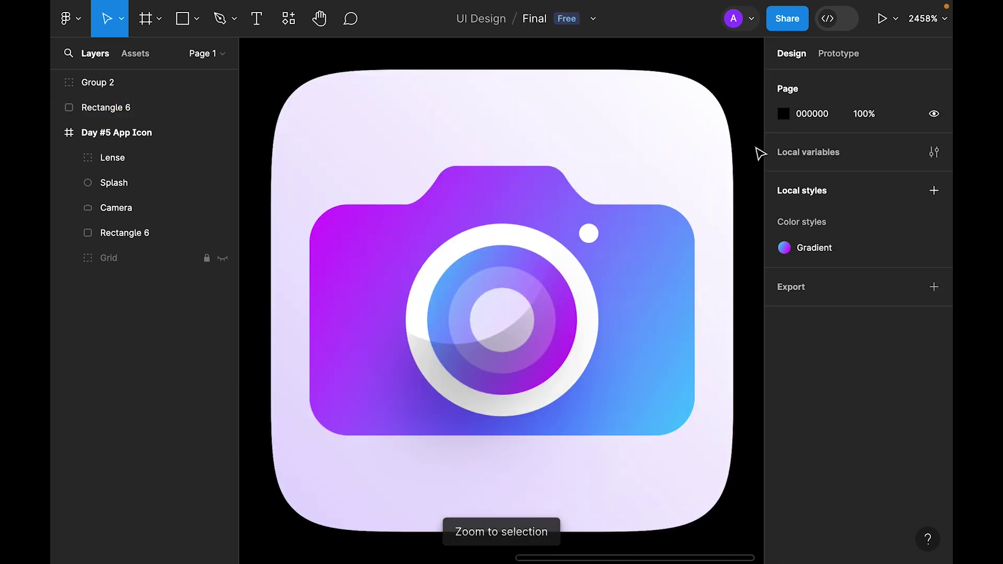